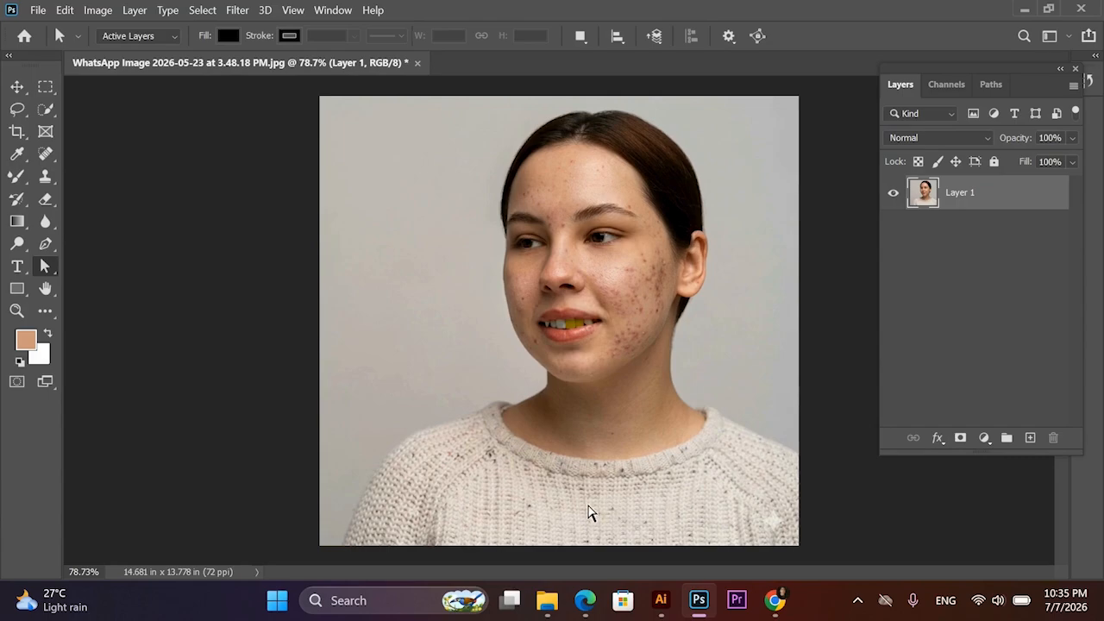
- Switch to JOB 1 Tools.pdf in Edge and read the Task B portrait retouch brief, from task description to submission files
click(584, 600)
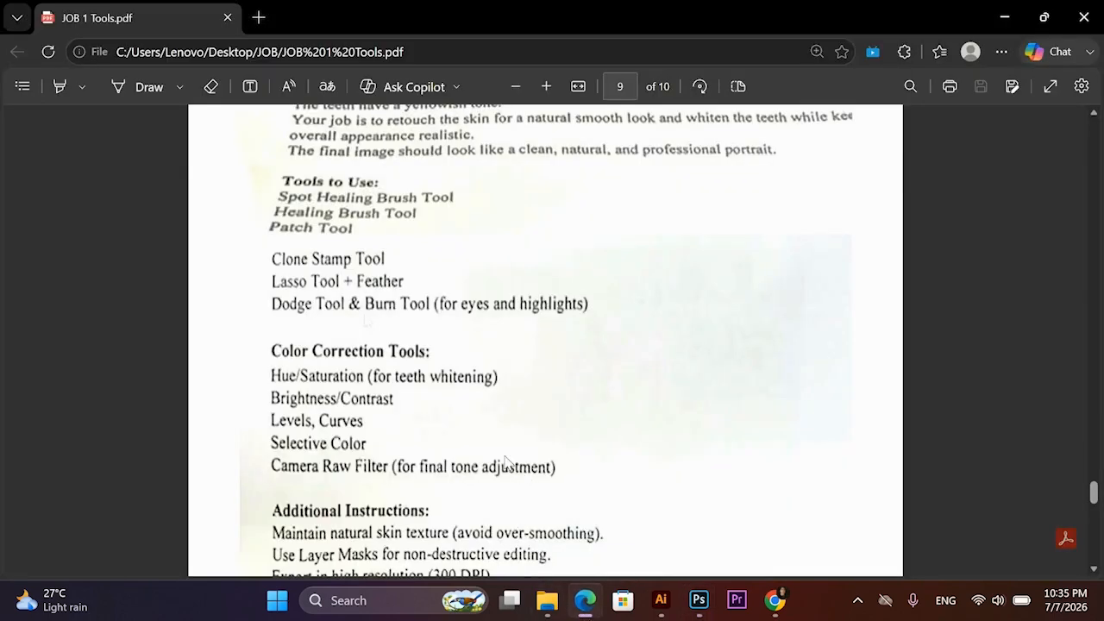
scroll(652, 239, up, 3)
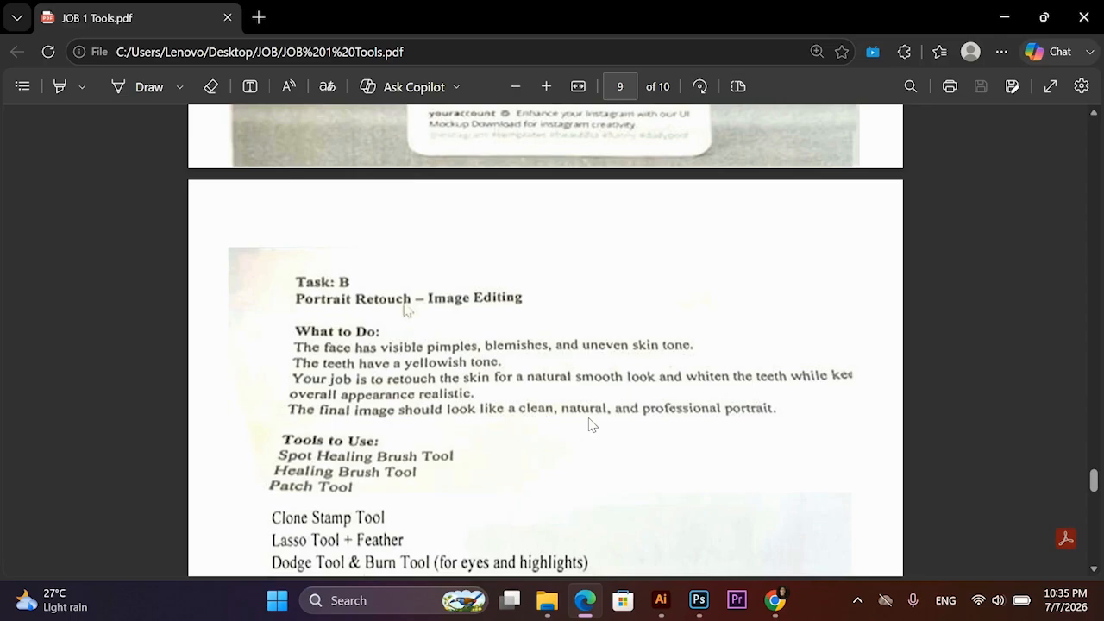
scroll(369, 416, down, 3)
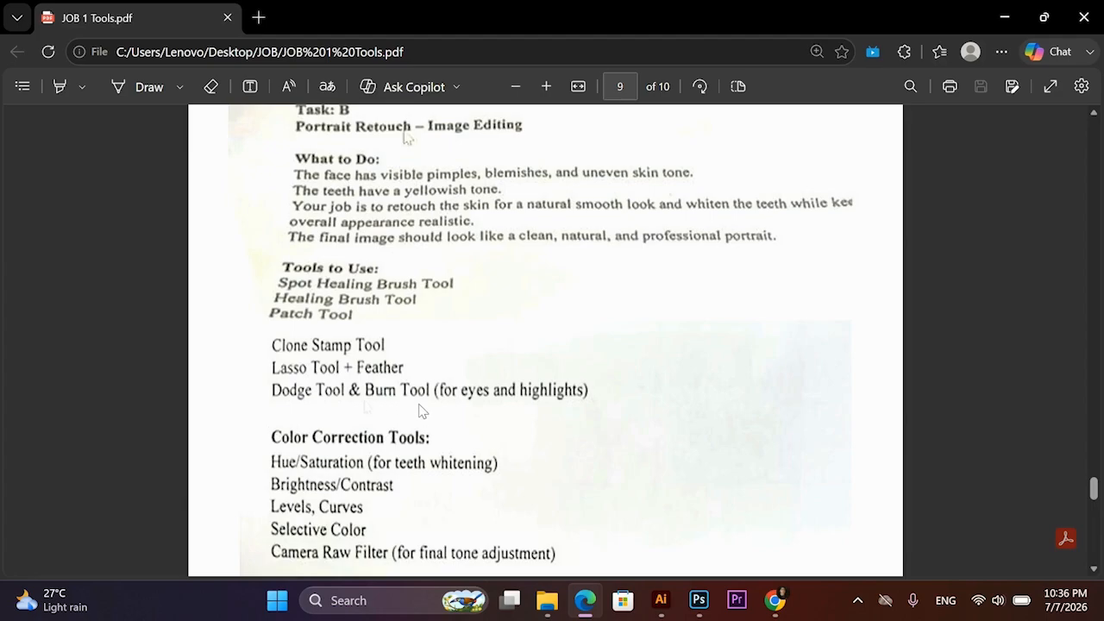
scroll(460, 399, down, 2)
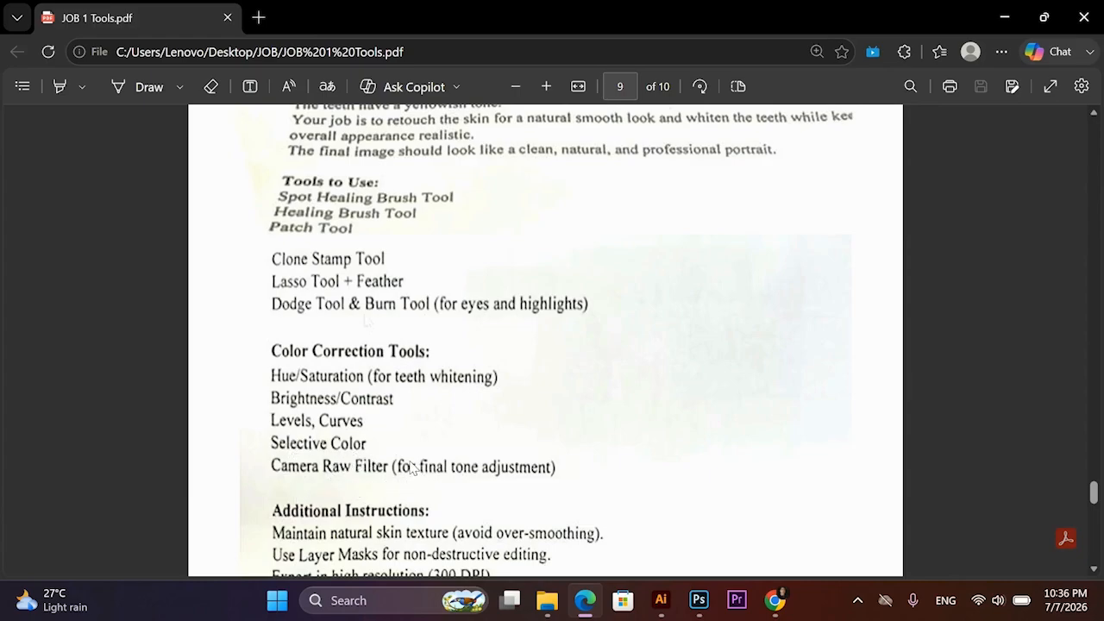
scroll(412, 468, down, 2)
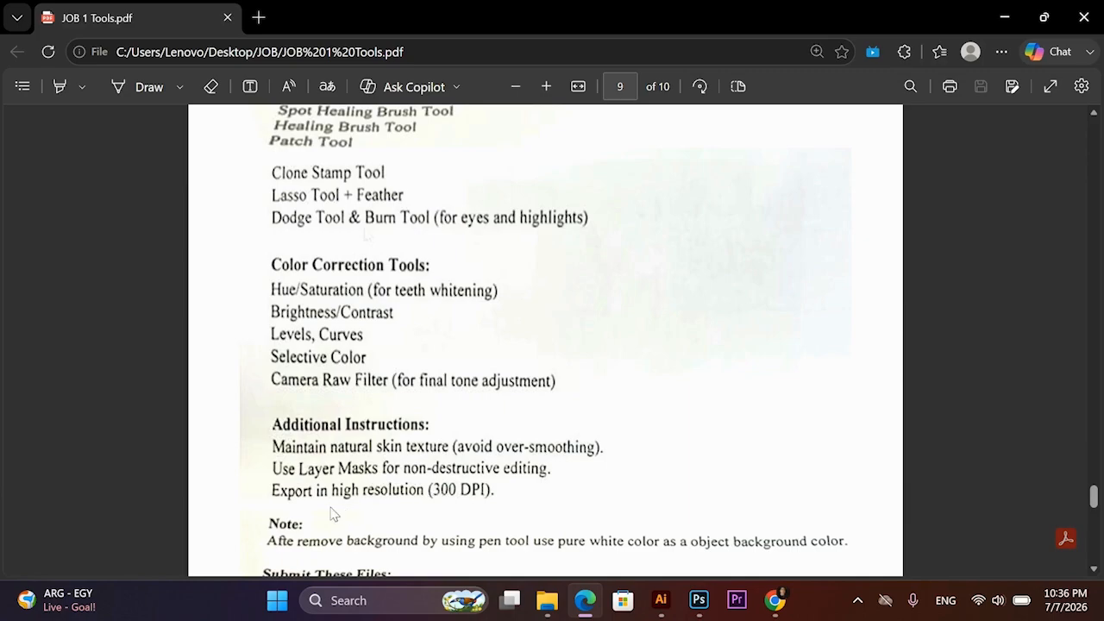
scroll(334, 514, down, 1)
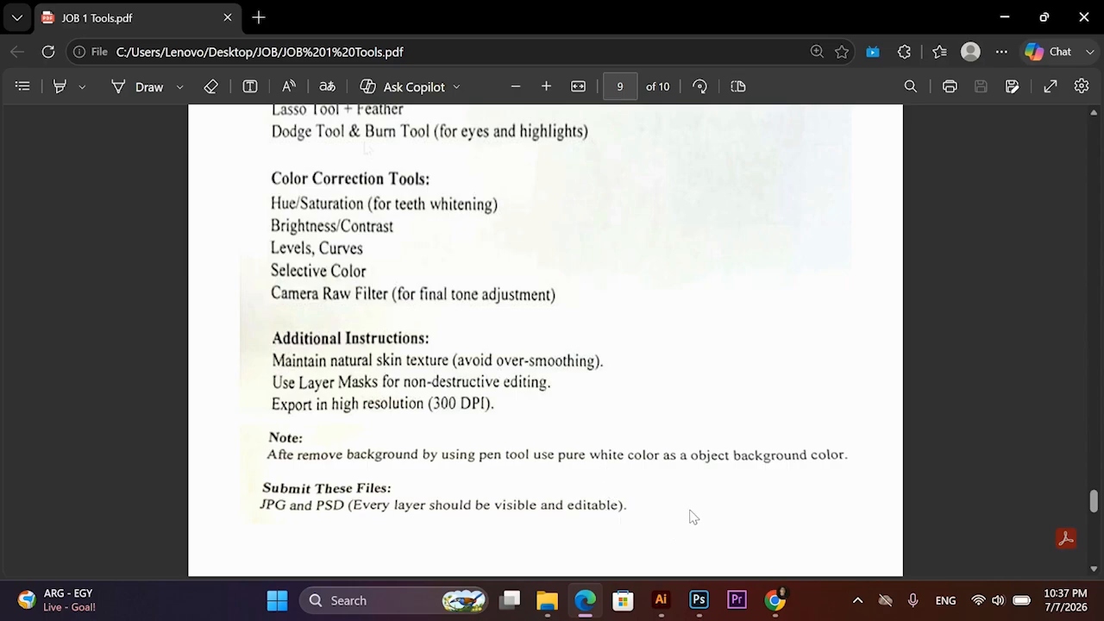
- Switch back to Photoshop and duplicate Layer 1 so the retouching is done on a copy
click(695, 598)
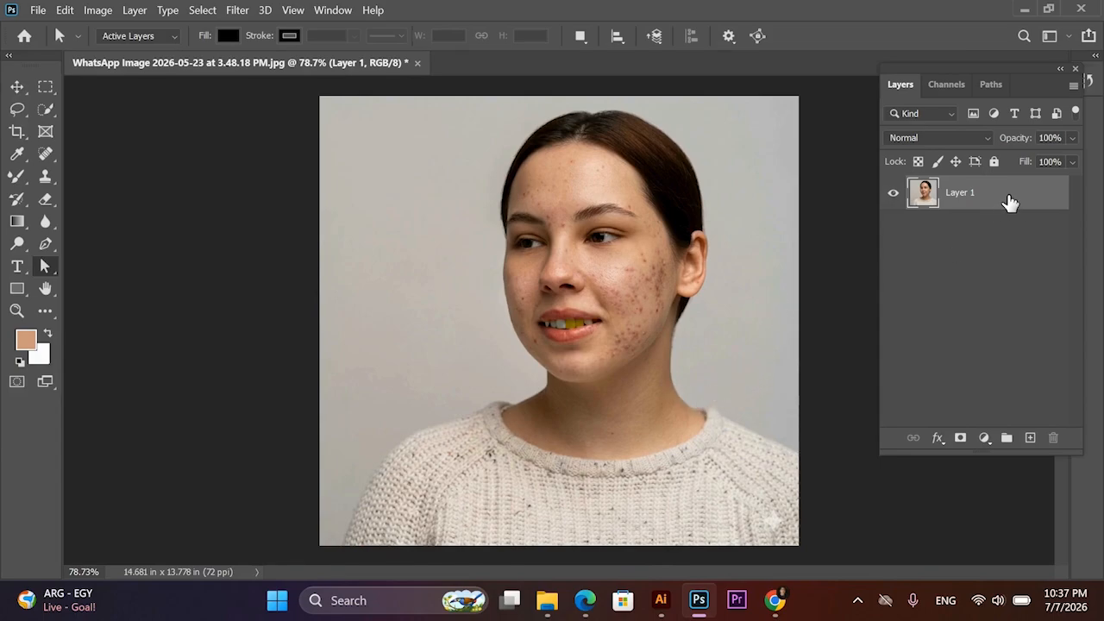
drag(1008, 202, 1030, 437)
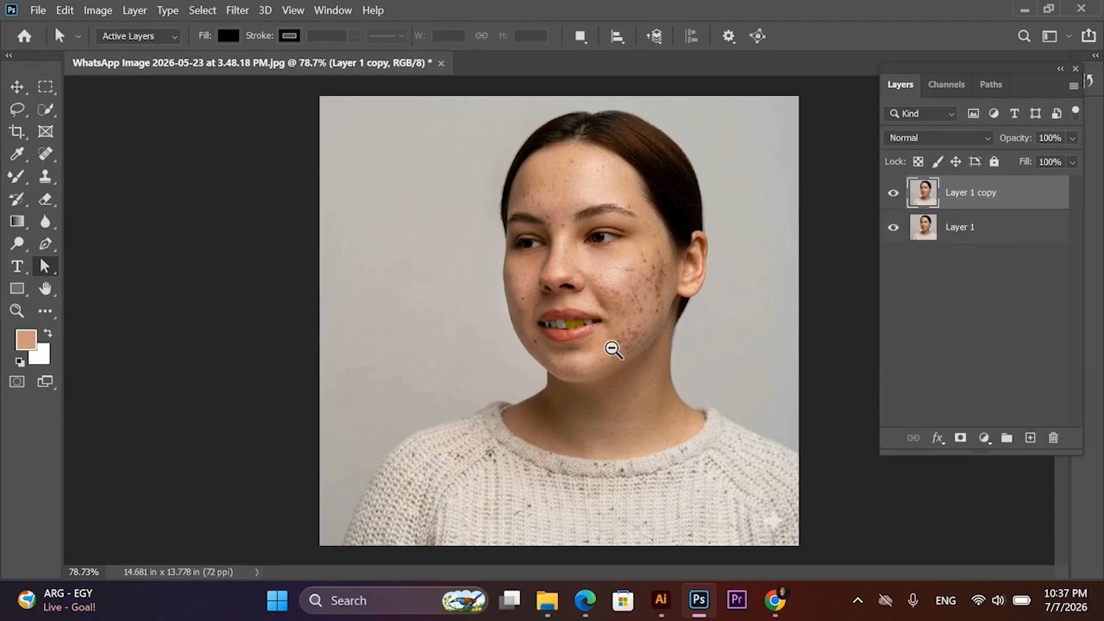
- Remove the pimples across the forehead and around the eyebrows using the Spot Healing Brush at size 20
drag(614, 348, 564, 353)
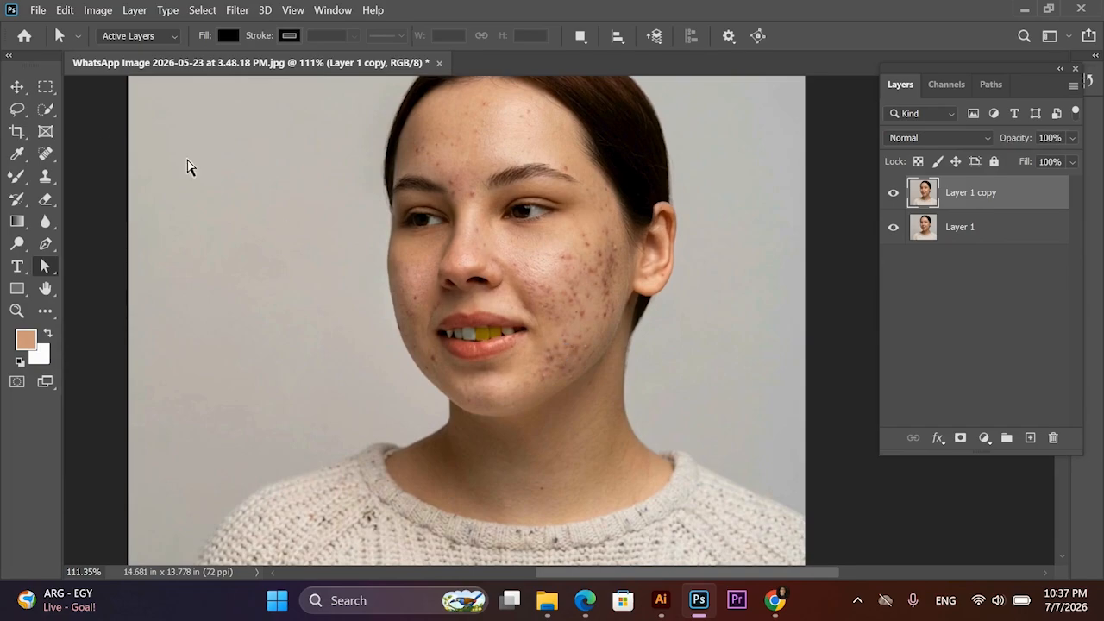
right_click(48, 154)
click(116, 157)
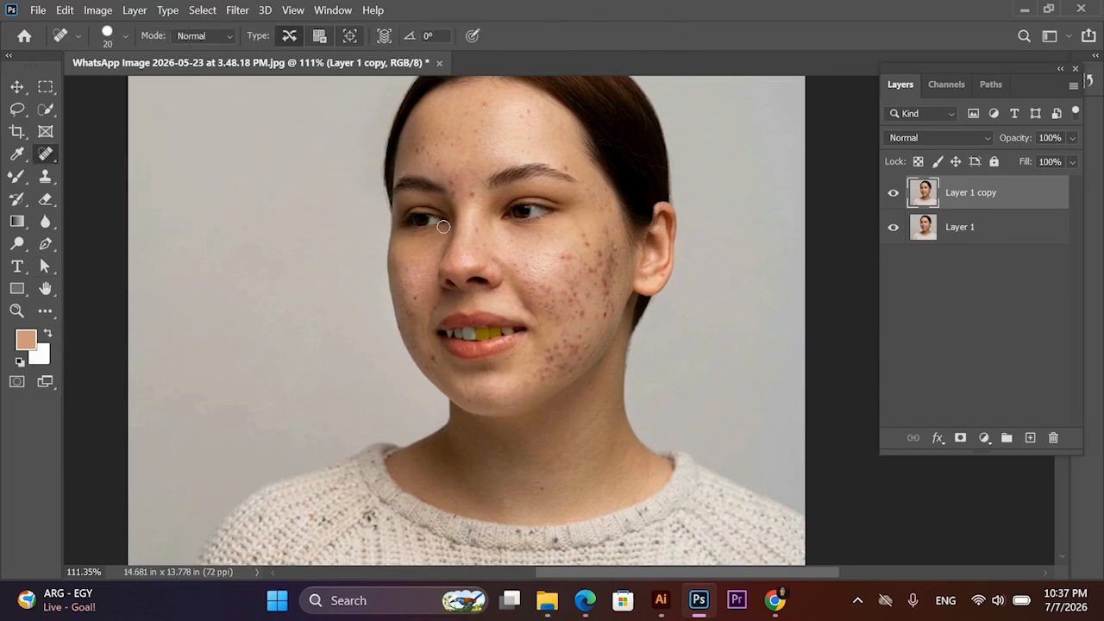
alt+scroll(491, 291, up, 3)
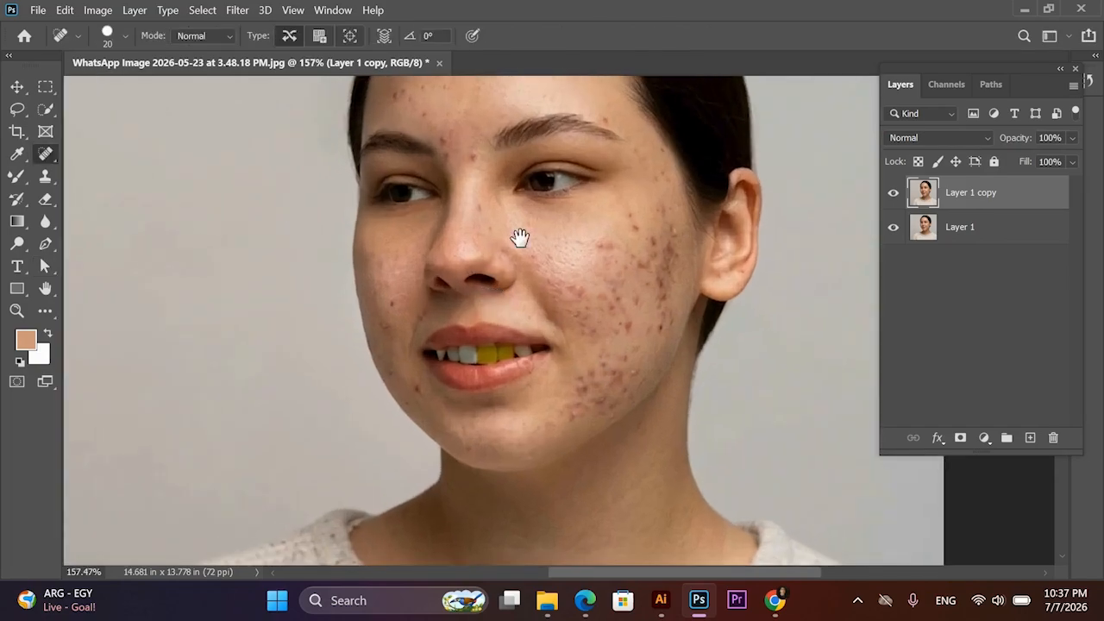
scroll(520, 236, up, 2)
click(486, 99)
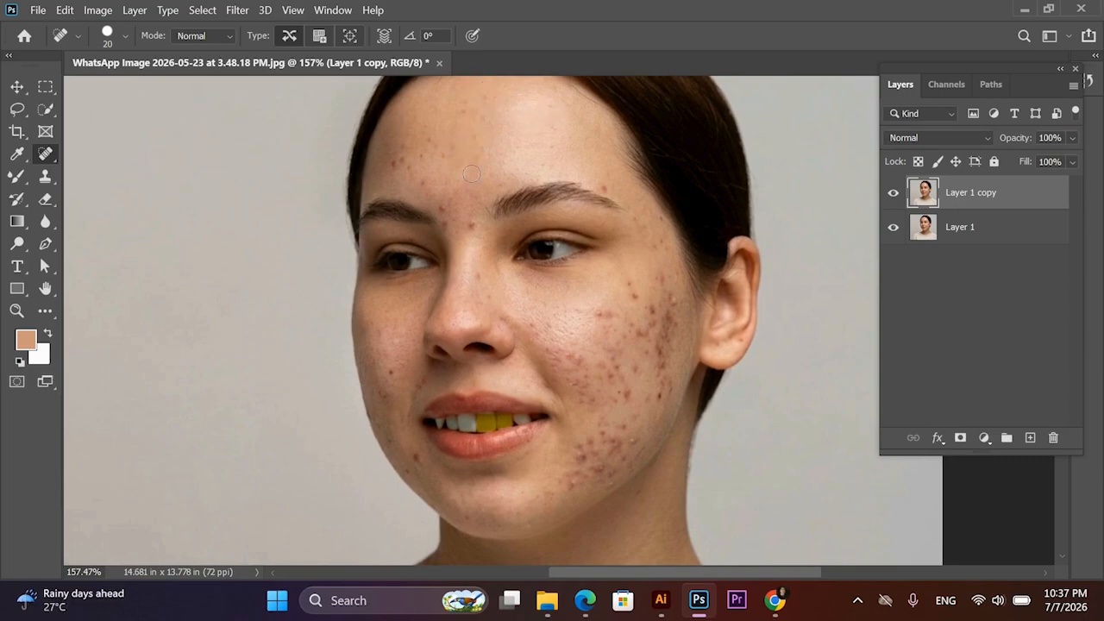
click(467, 227)
click(441, 203)
click(416, 174)
click(429, 140)
click(440, 151)
click(418, 185)
click(398, 154)
click(403, 171)
click(602, 184)
- Spot-heal the blemishes from the temple down the outer cheek beside the ear
click(653, 222)
click(673, 279)
click(666, 354)
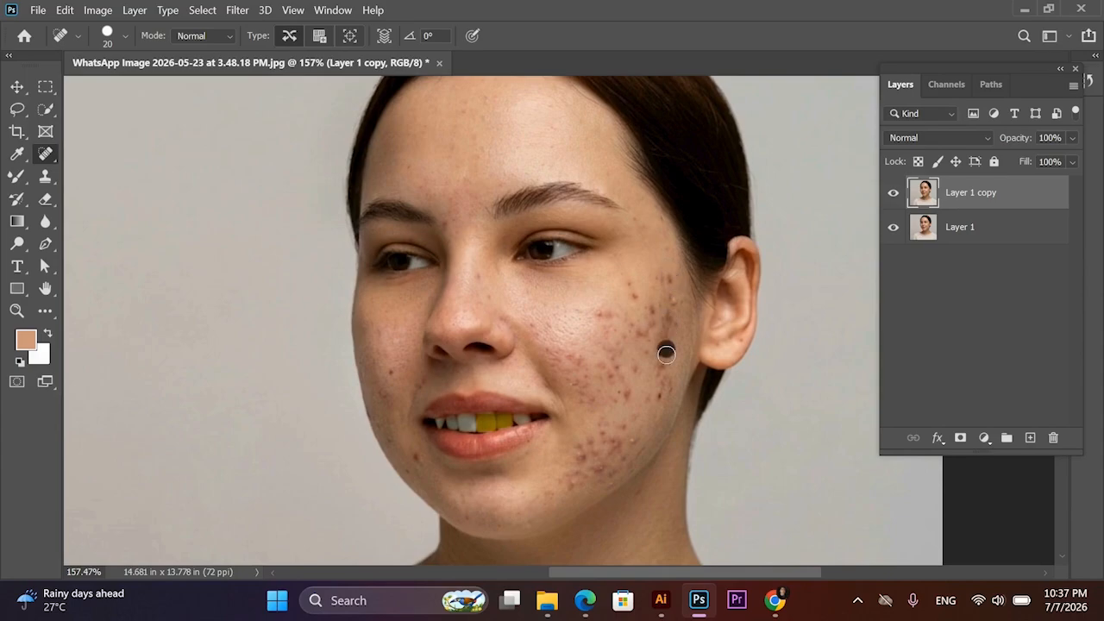
click(665, 302)
click(665, 332)
click(662, 358)
click(643, 325)
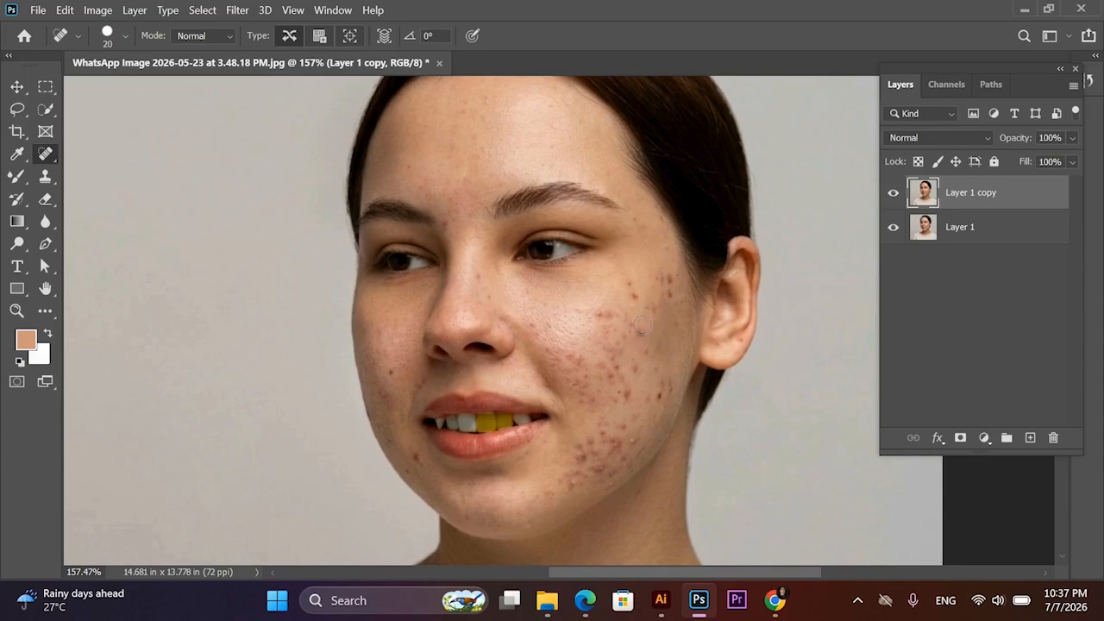
- Spot-heal the acne marks across the upper and middle part of the cheek nearest the ear
drag(632, 279, 633, 310)
mouse_move(669, 278)
mouse_down()
mouse_move(666, 320)
mouse_move(635, 334)
mouse_up()
mouse_move(601, 300)
mouse_down()
mouse_move(601, 334)
mouse_move(622, 384)
mouse_move(635, 384)
mouse_up()
click(612, 309)
click(624, 304)
click(621, 396)
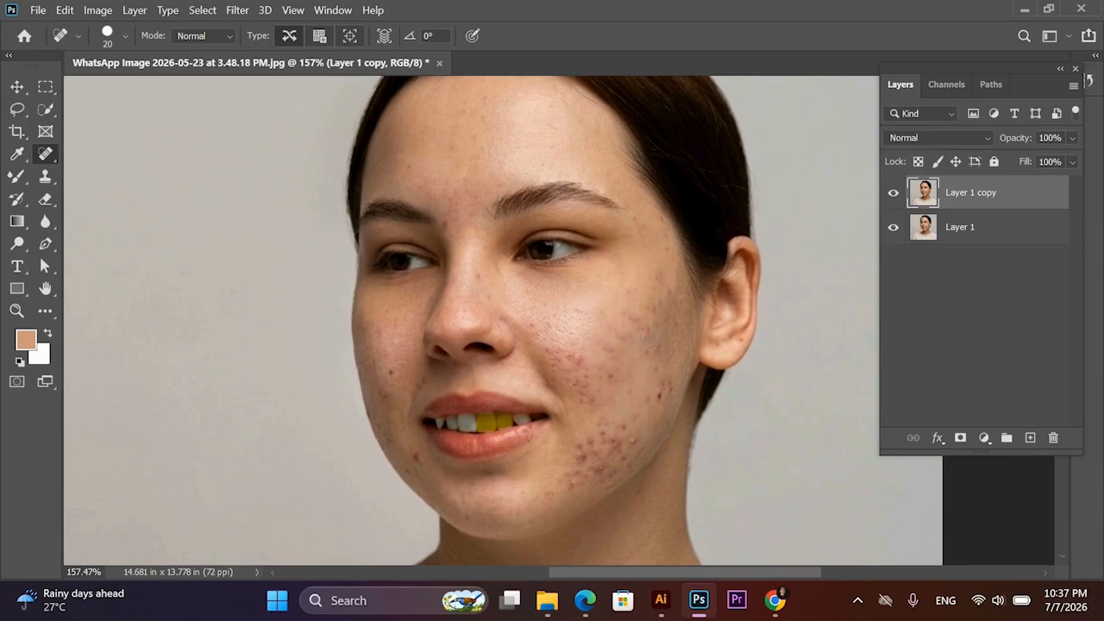
- Spot-heal the marks on the lower cheek, beside the mouth corner and on the bridge of the nose
mouse_move(649, 331)
mouse_down()
mouse_move(667, 407)
mouse_move(657, 409)
mouse_up()
mouse_move(628, 447)
mouse_down()
mouse_move(628, 464)
mouse_move(612, 452)
mouse_move(618, 425)
mouse_up()
click(612, 442)
click(646, 420)
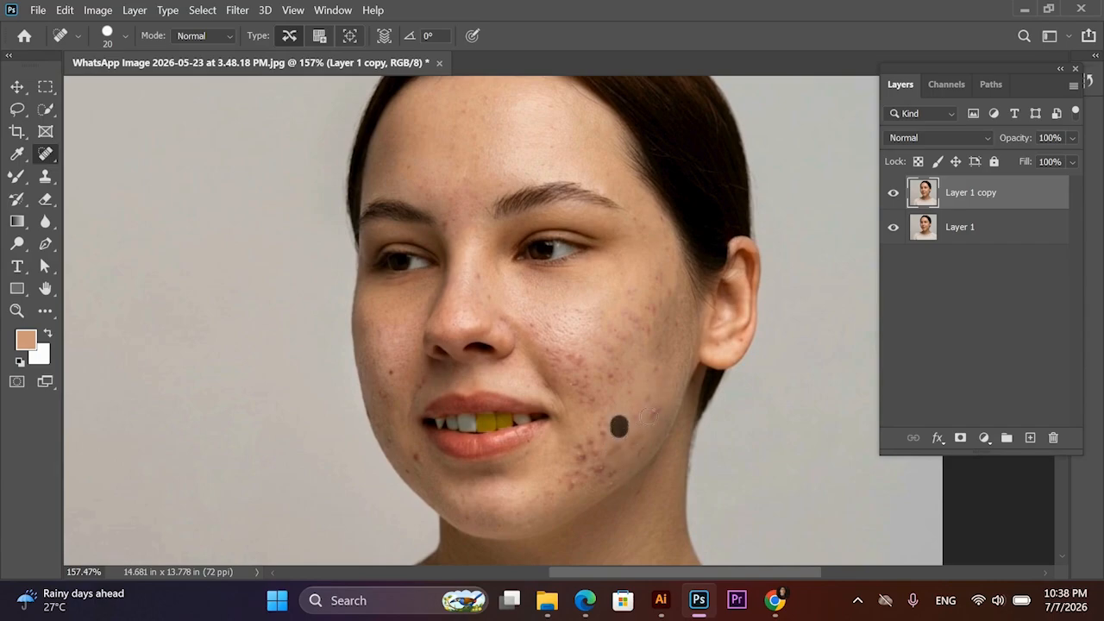
click(661, 414)
drag(577, 347, 577, 379)
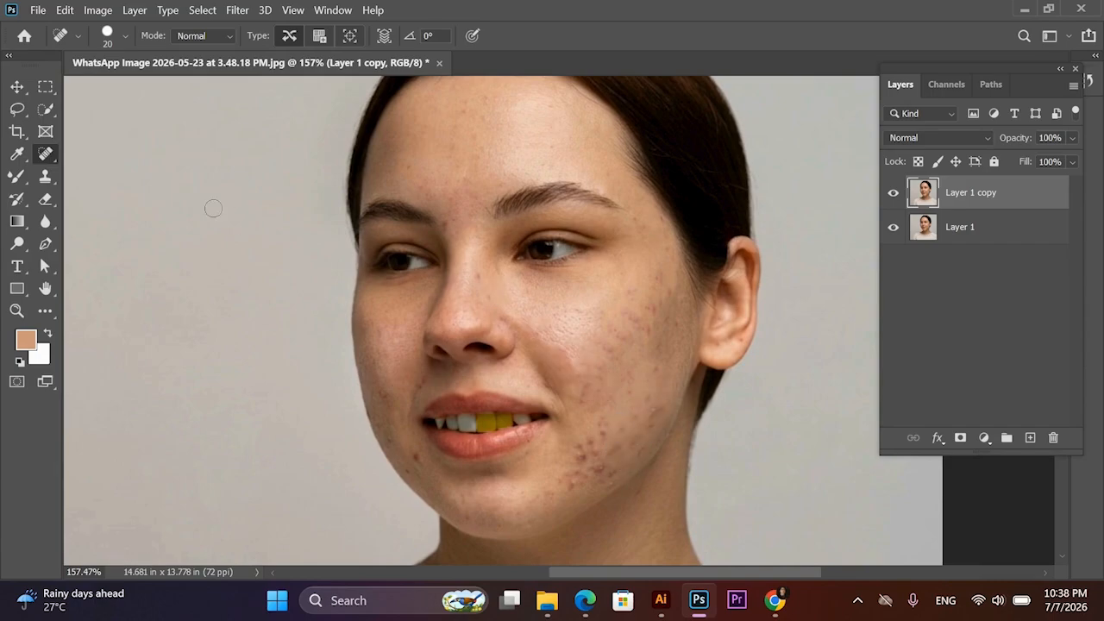
click(485, 280)
- Use the Healing Brush to repair a cheek blemish, sampling nearby clean skin as the source
right_click(57, 163)
click(129, 169)
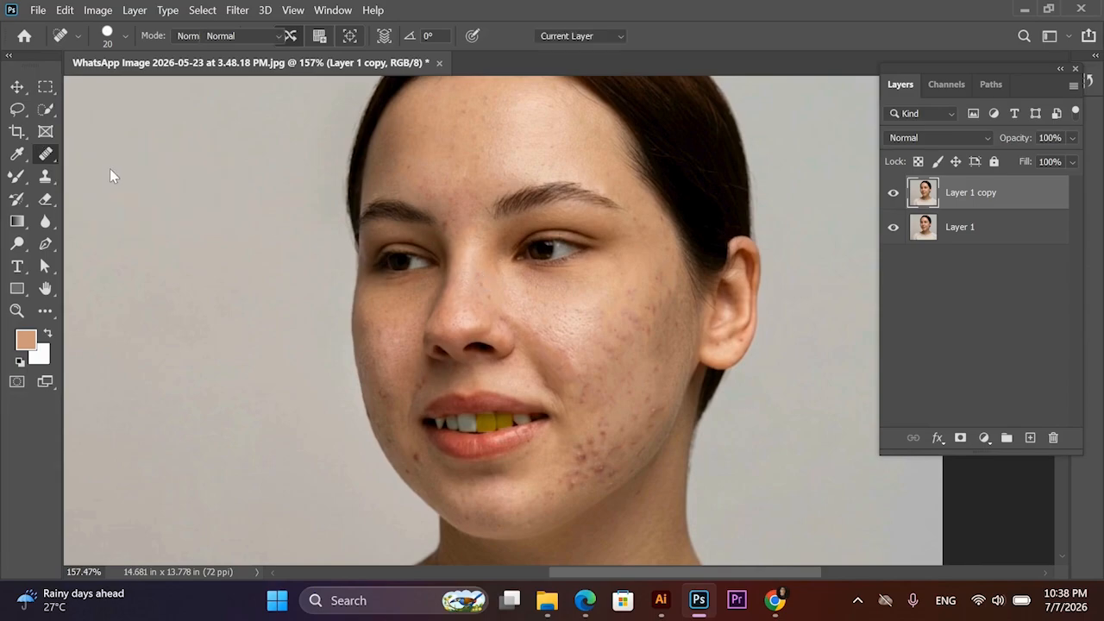
scroll(647, 409, down, 2)
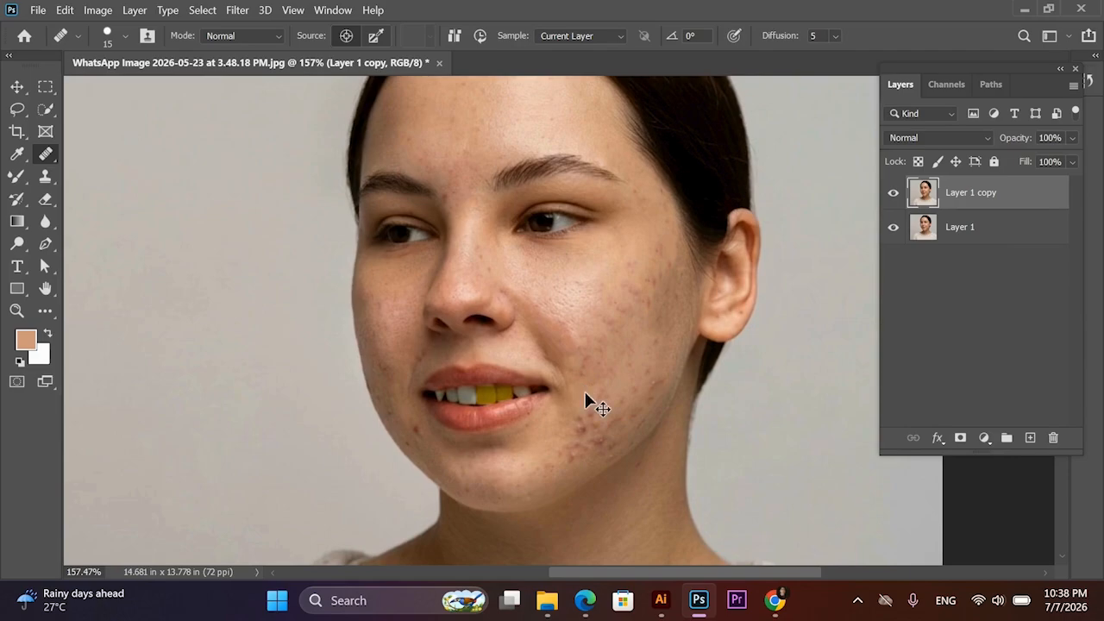
scroll(592, 402, up, 1)
click(608, 422)
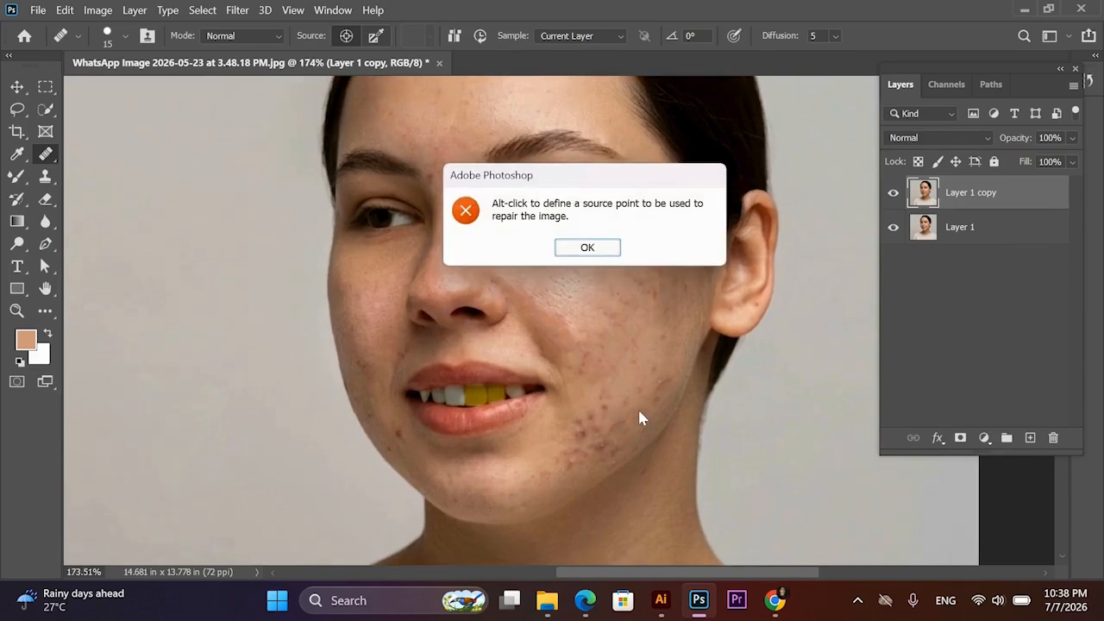
click(587, 248)
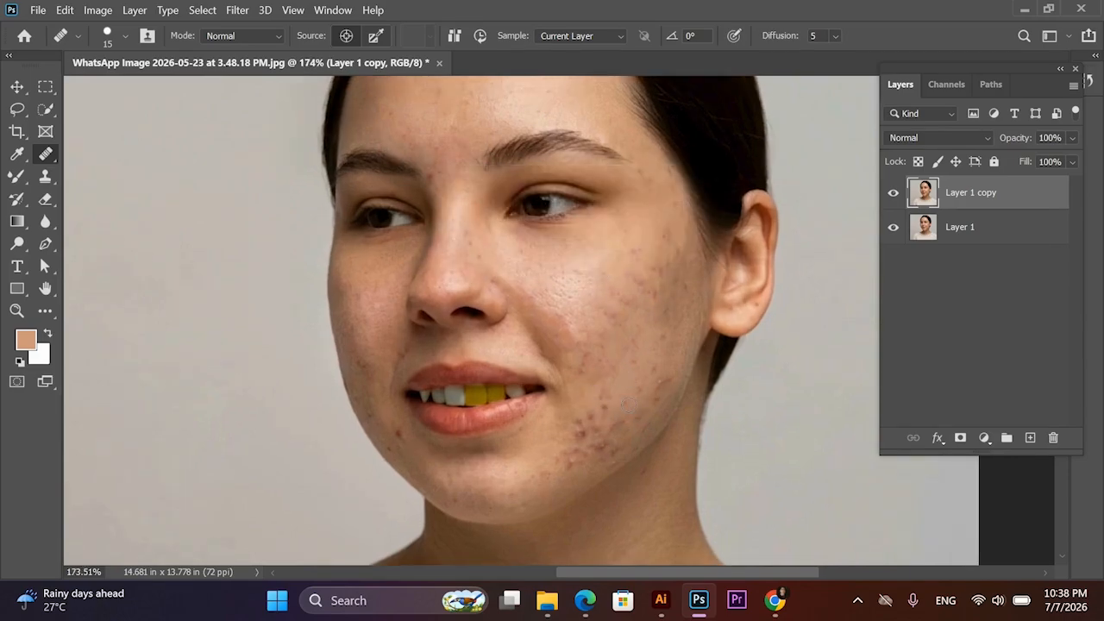
alt+click(618, 405)
click(635, 357)
- Patch the blemish clusters on the lower cheek near the jaw with cleaner skin from above, and clear the selection
right_click(40, 155)
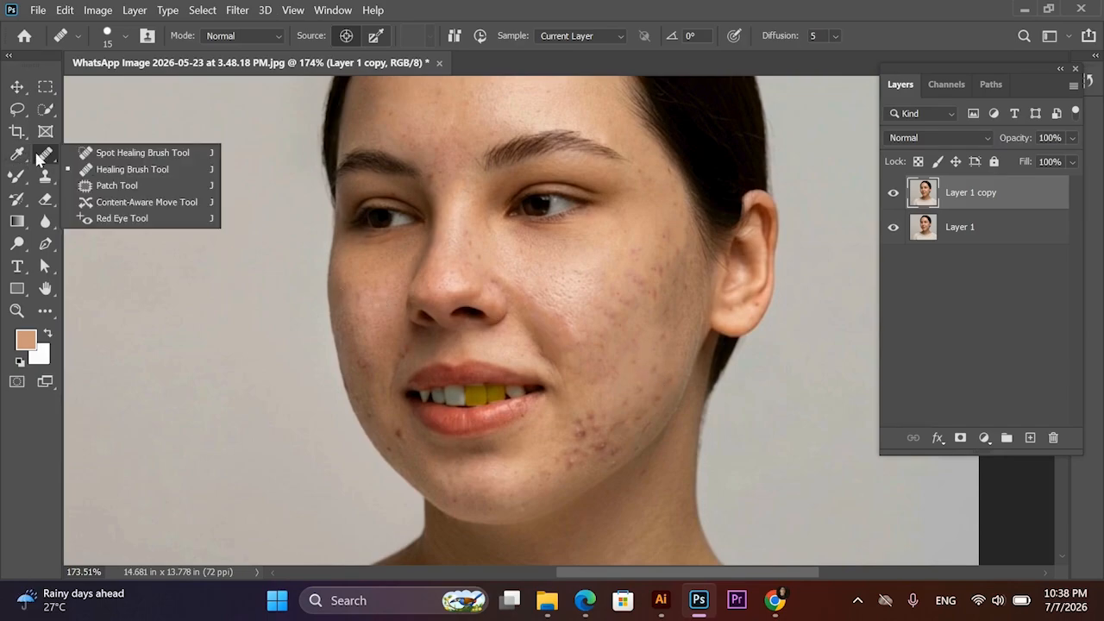
click(103, 186)
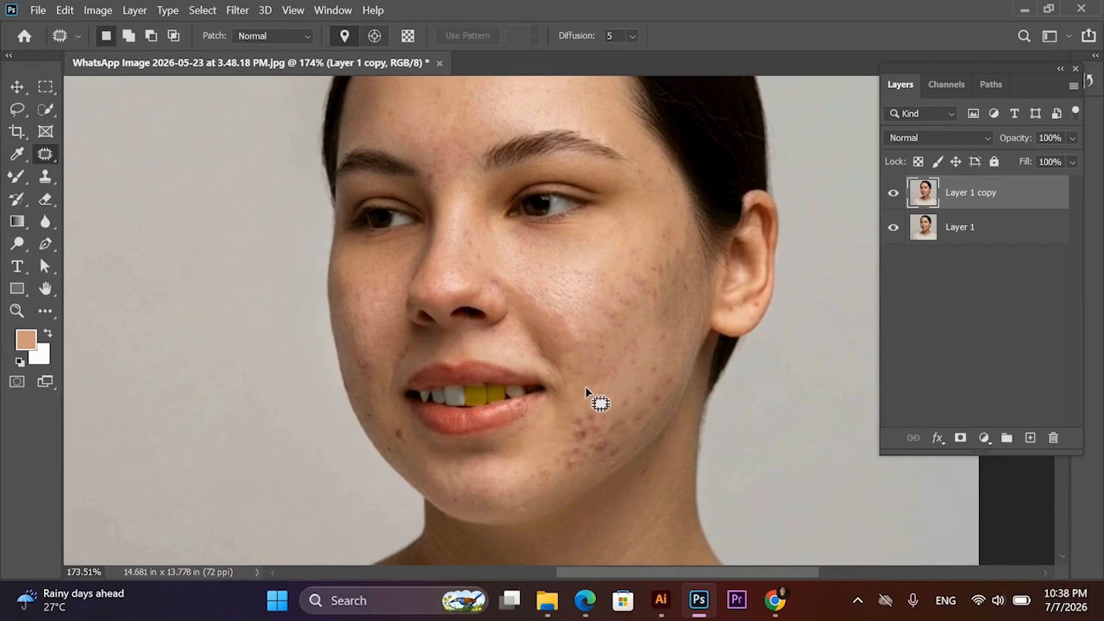
scroll(586, 393, down, 2)
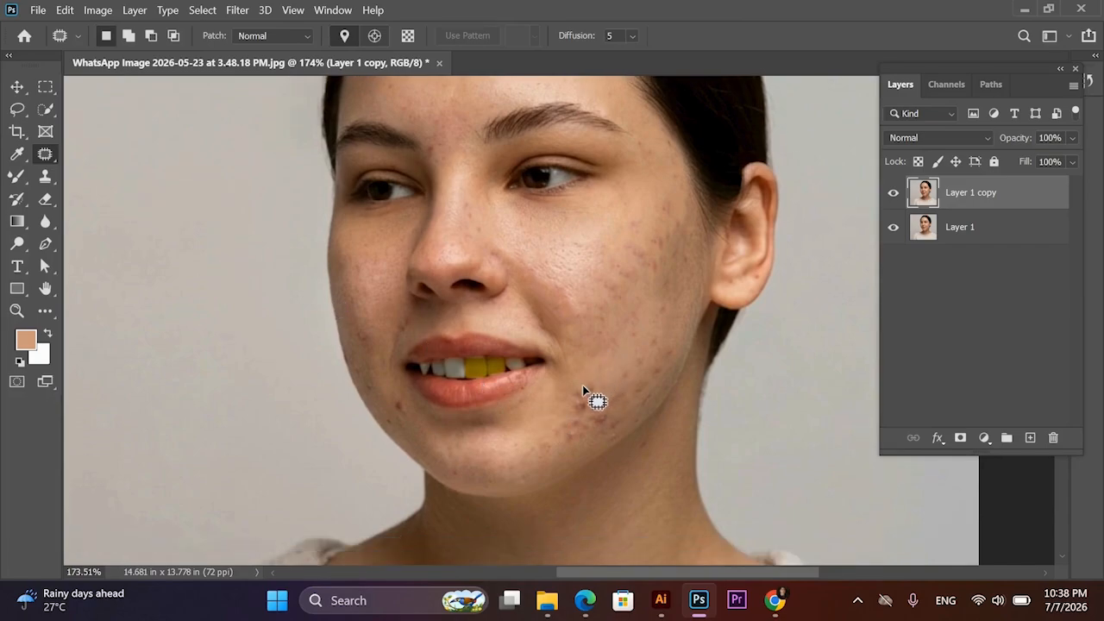
mouse_move(601, 388)
mouse_down()
mouse_move(595, 414)
mouse_move(585, 414)
mouse_move(576, 394)
mouse_move(589, 395)
mouse_move(607, 363)
mouse_up()
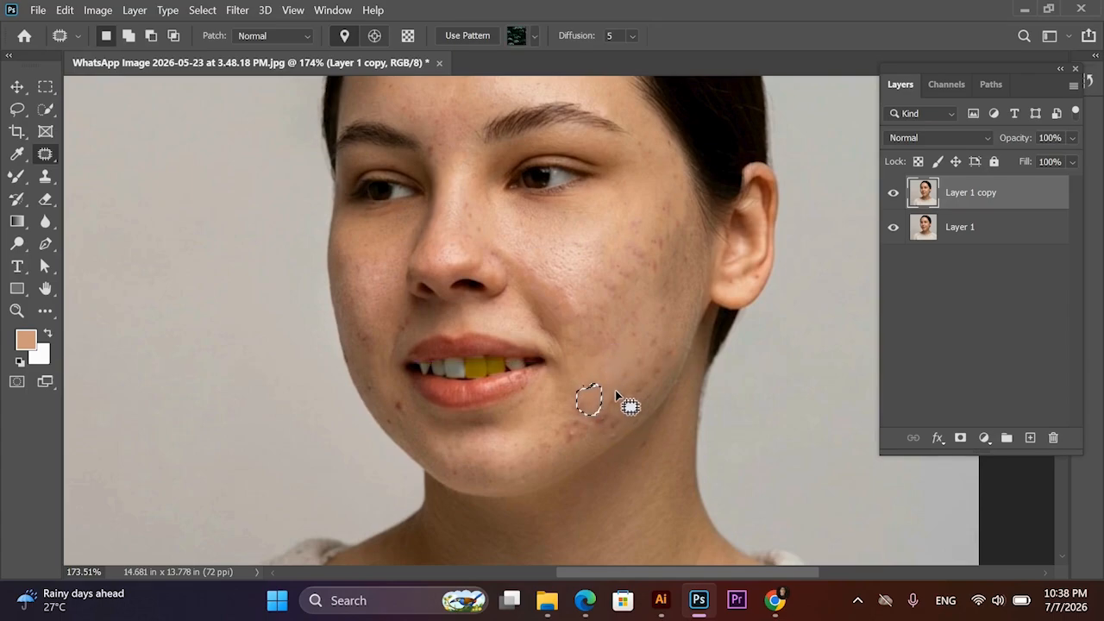
key(ctrl+d)
mouse_move(633, 423)
mouse_down()
mouse_move(606, 404)
mouse_move(616, 394)
mouse_move(604, 353)
mouse_move(596, 382)
mouse_up()
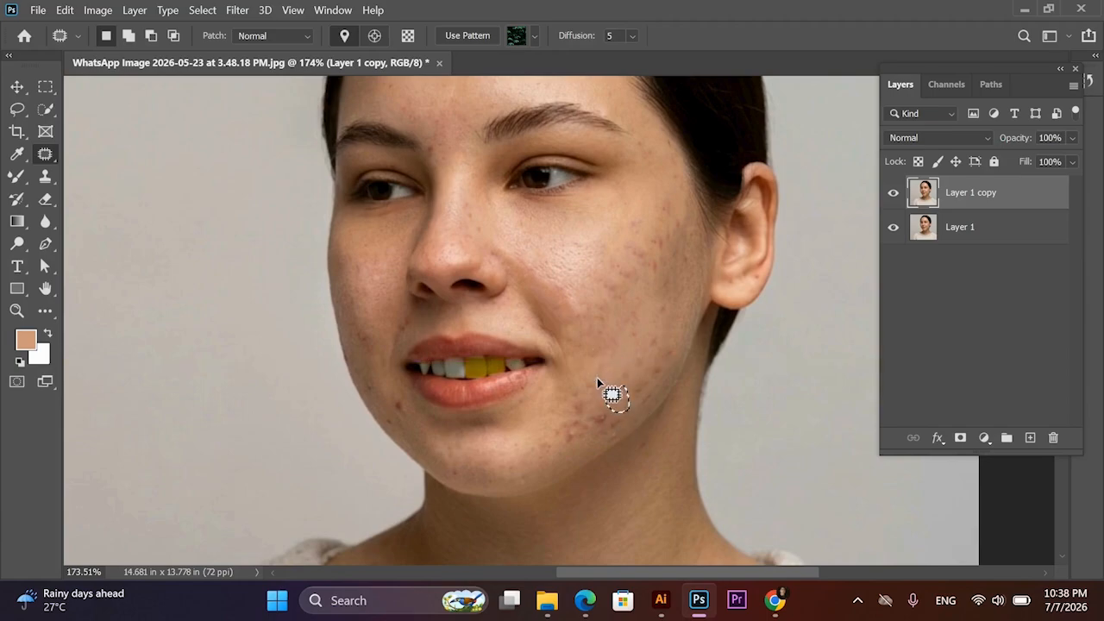
mouse_move(615, 427)
mouse_down()
mouse_move(588, 423)
mouse_move(607, 411)
mouse_move(613, 377)
mouse_up()
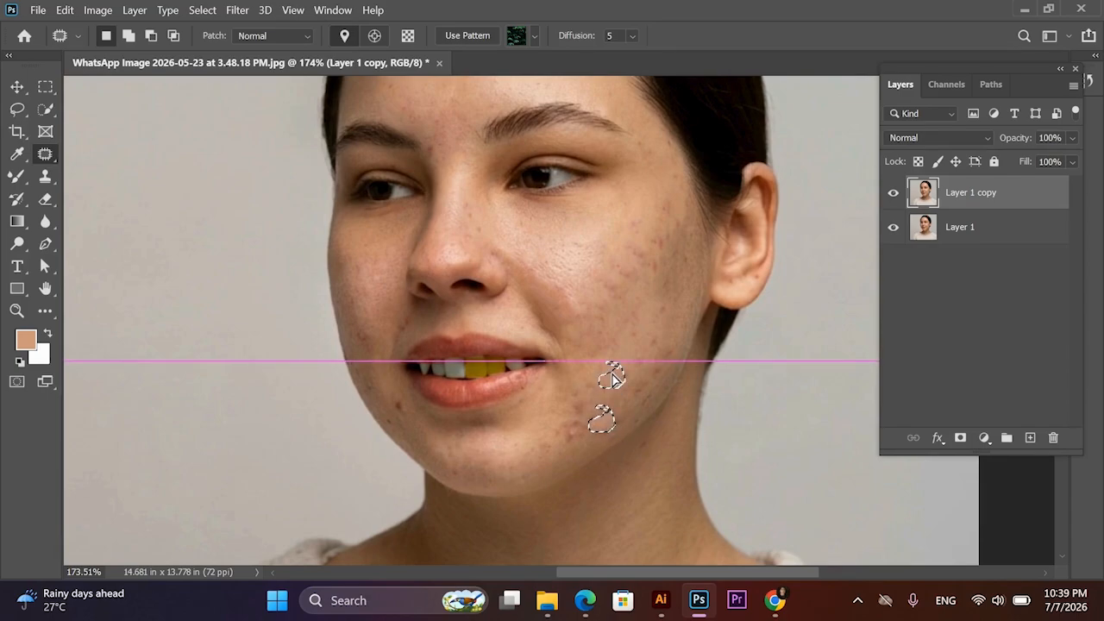
drag(611, 374, 612, 371)
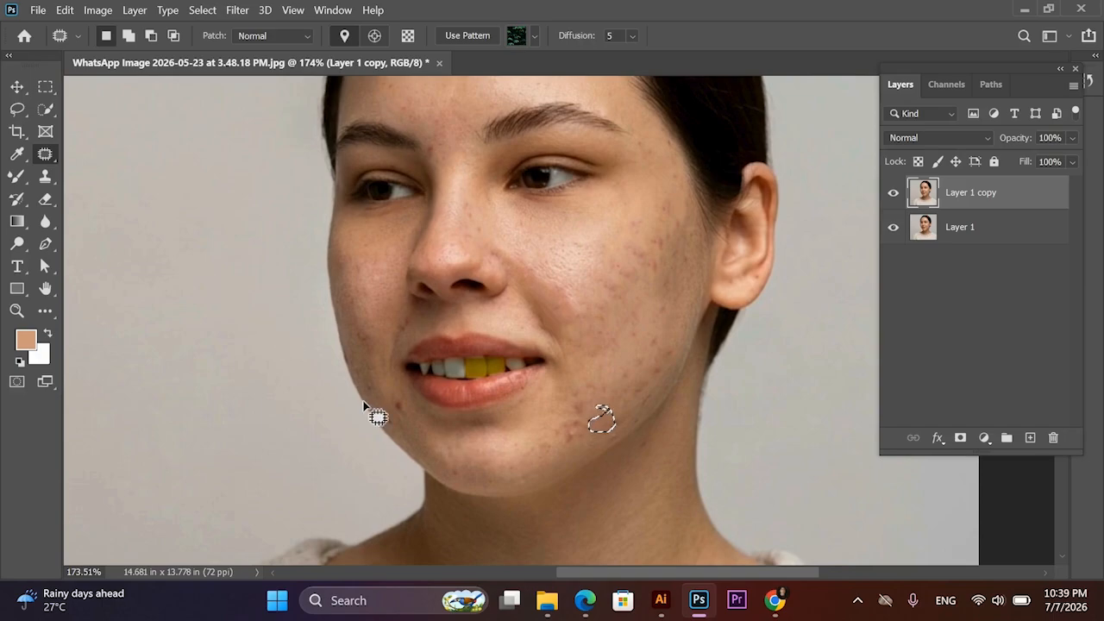
key(ctrl+d)
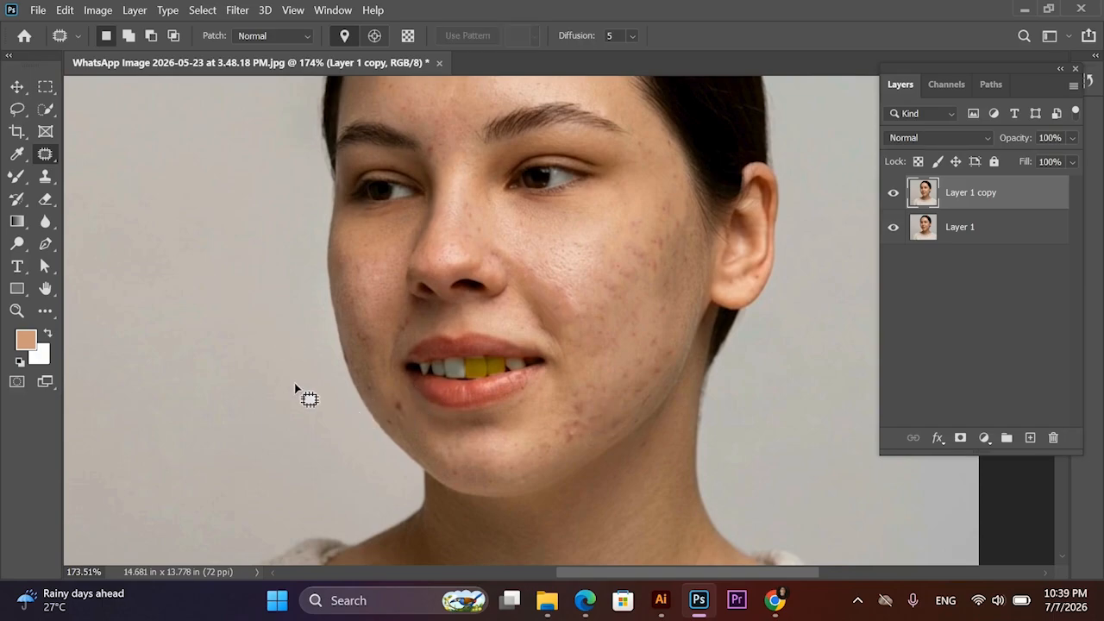
- Cover the blemishes near the jawline using the Clone Stamp at size 30, sampling clean skin just above them
click(45, 176)
click(103, 176)
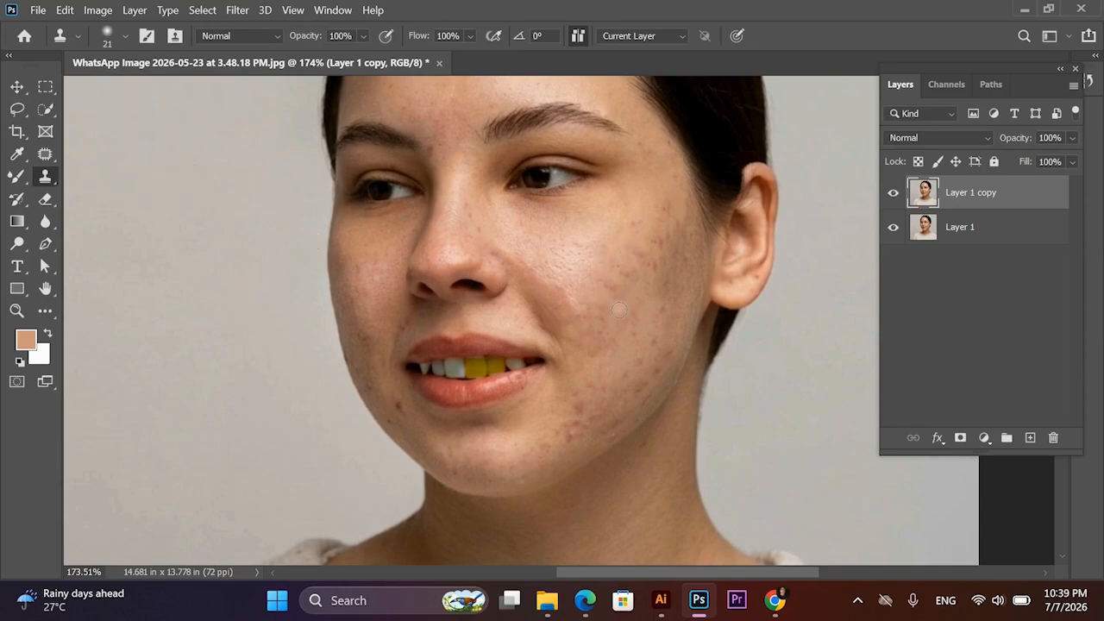
key(bracketright)
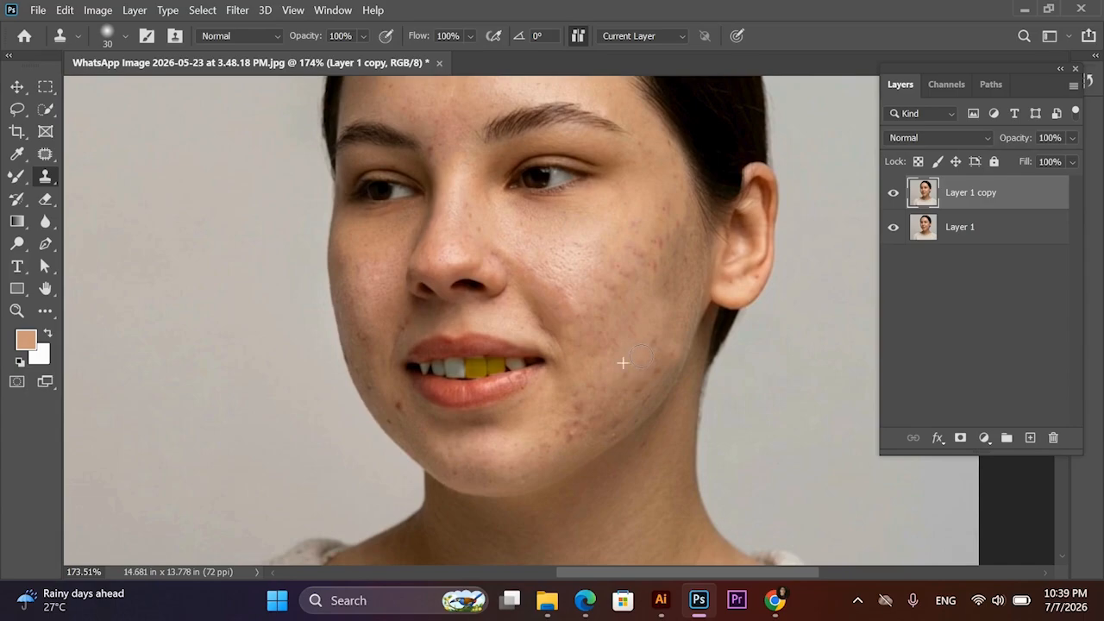
alt+click(594, 407)
click(572, 434)
- Return to the Spot Healing Brush and remove the leftover spots beside the chin, on both cheeks and near the temple
click(47, 155)
right_click(50, 158)
click(129, 154)
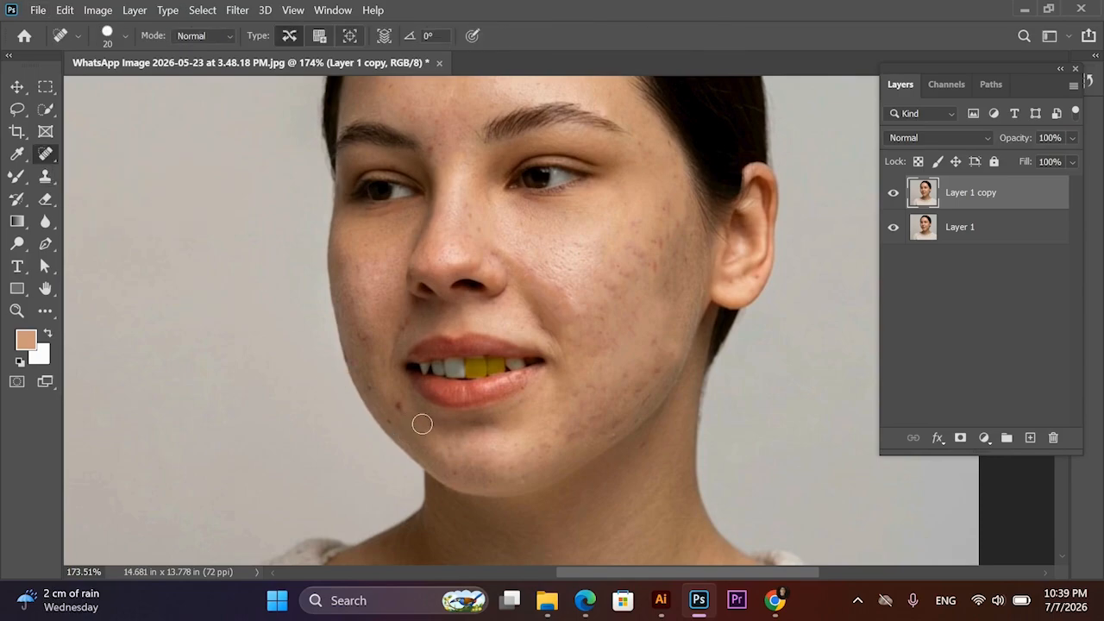
click(395, 426)
click(367, 337)
click(656, 353)
click(670, 237)
click(655, 248)
click(672, 214)
- Spot-heal the mark between the eyebrows and check the forehead for leftover blemishes
scroll(446, 227, up, 1)
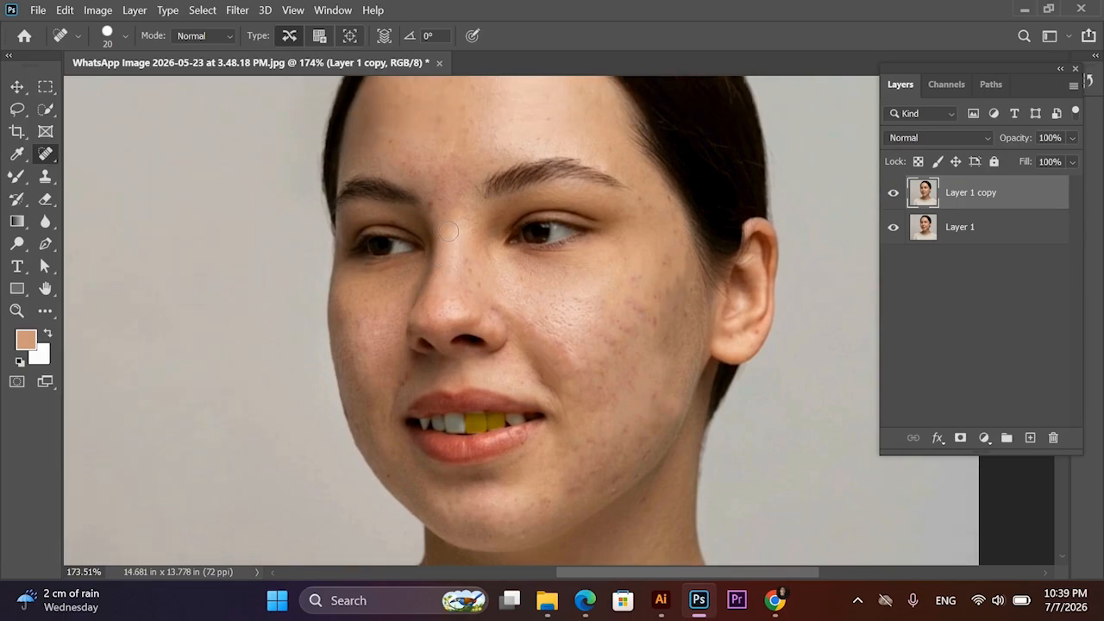
click(434, 203)
scroll(463, 219, up, 1)
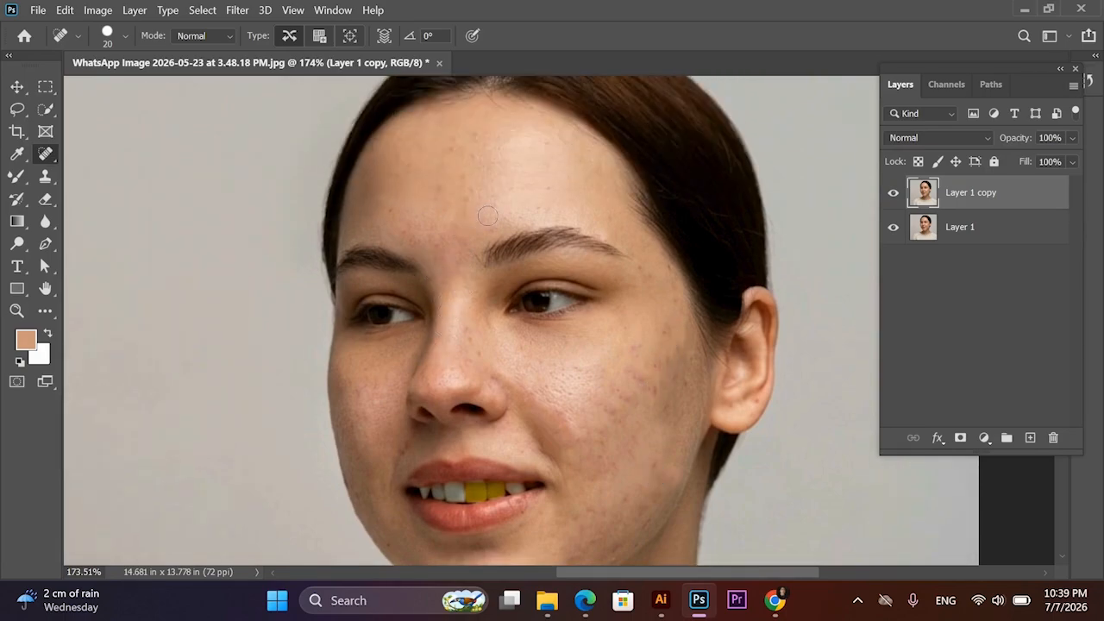
scroll(513, 224, down, 1)
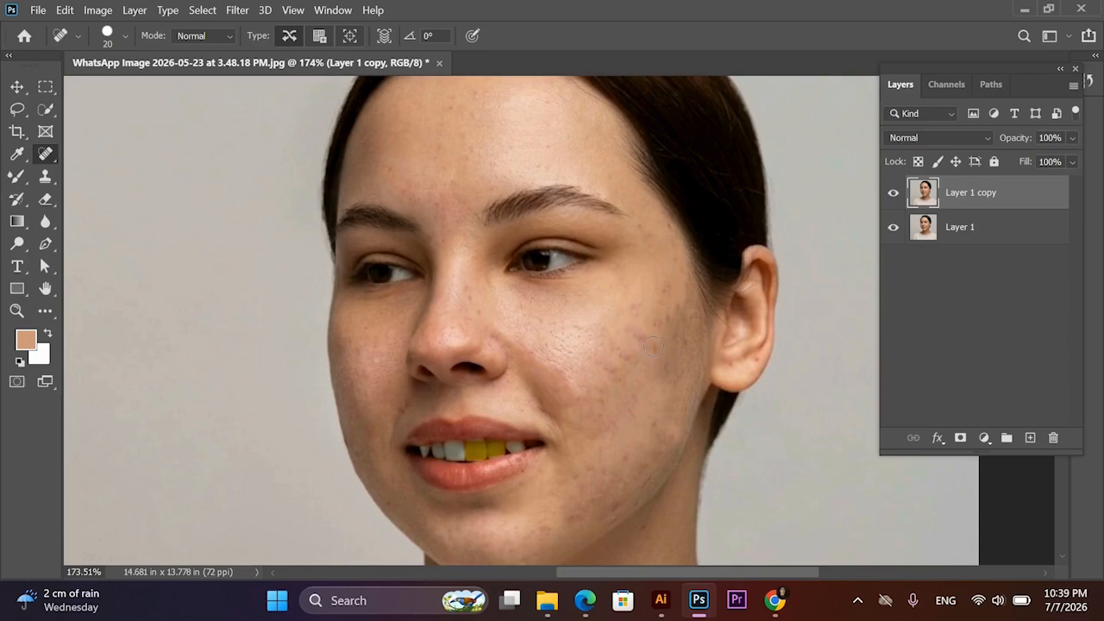
- Spot-heal the remaining dark marks on the near cheek below the temple and along the lower jaw
mouse_move(660, 302)
mouse_down()
mouse_move(663, 278)
mouse_move(676, 306)
mouse_move(629, 348)
mouse_move(632, 329)
mouse_up()
scroll(604, 380, down, 1)
drag(641, 305, 641, 305)
drag(633, 280, 659, 302)
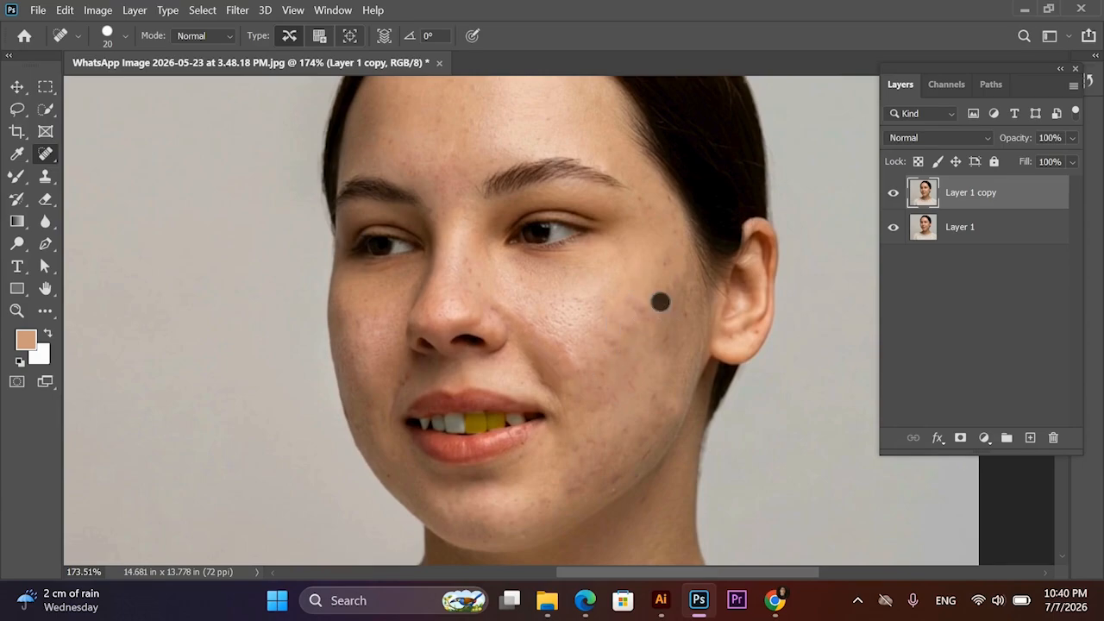
drag(622, 472, 621, 472)
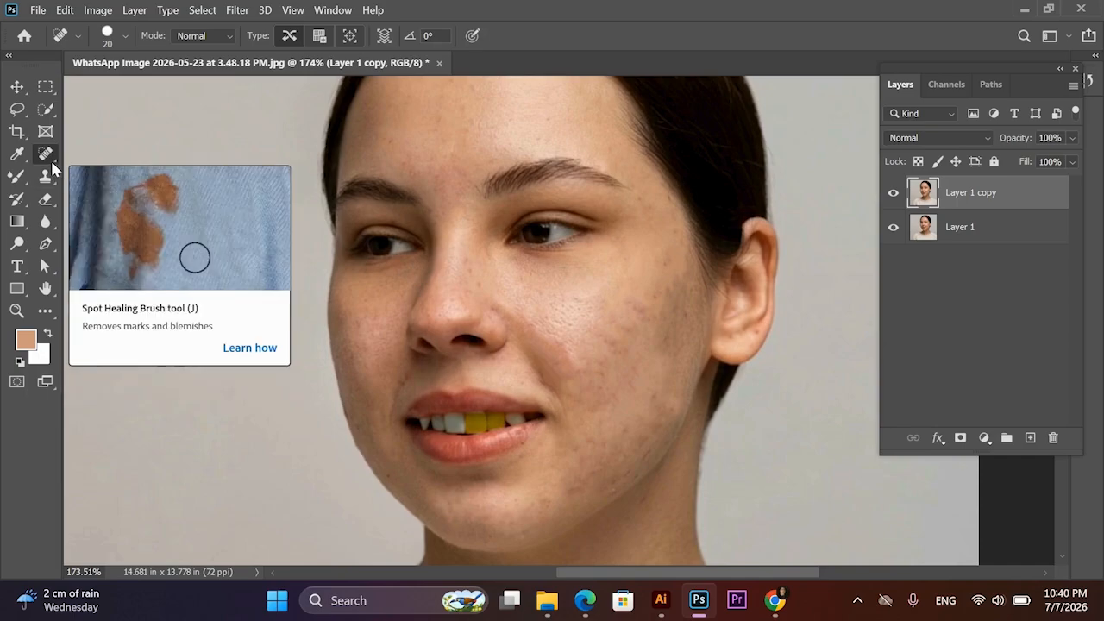
- Sample a light skin tone from the upper cheek and switch to the Mixer Brush for blending
click(12, 182)
right_click(12, 183)
click(79, 223)
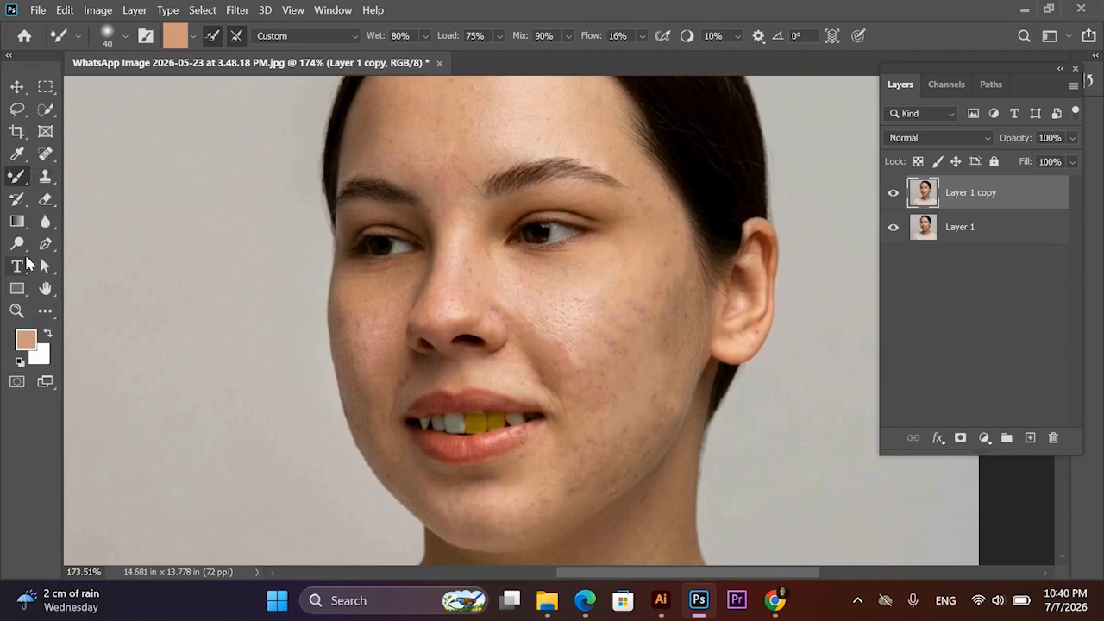
click(17, 154)
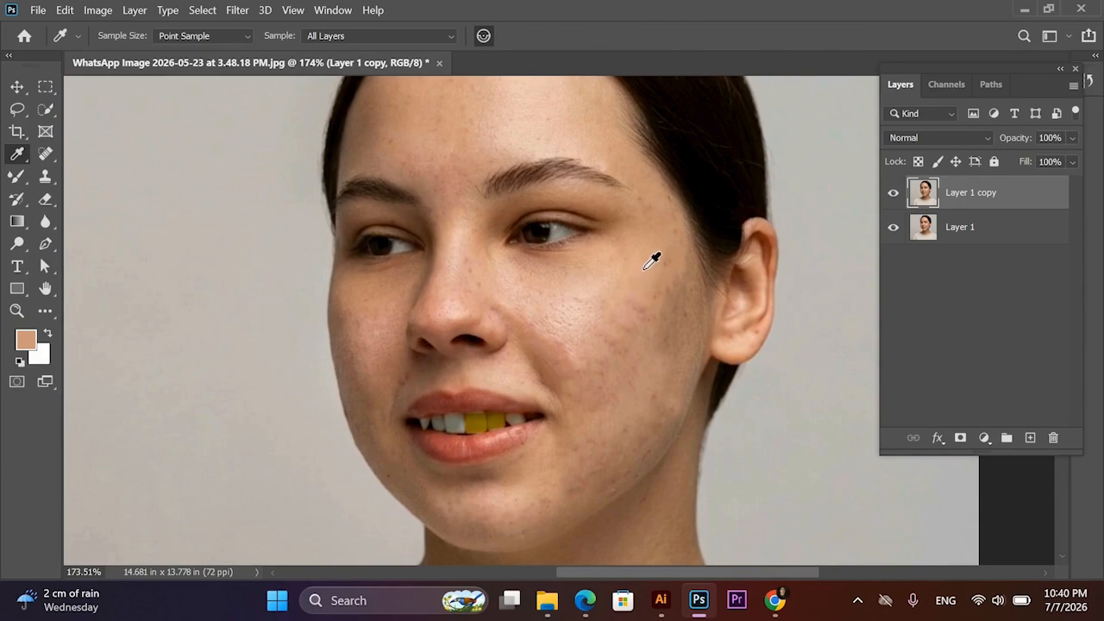
scroll(651, 260, up, 2)
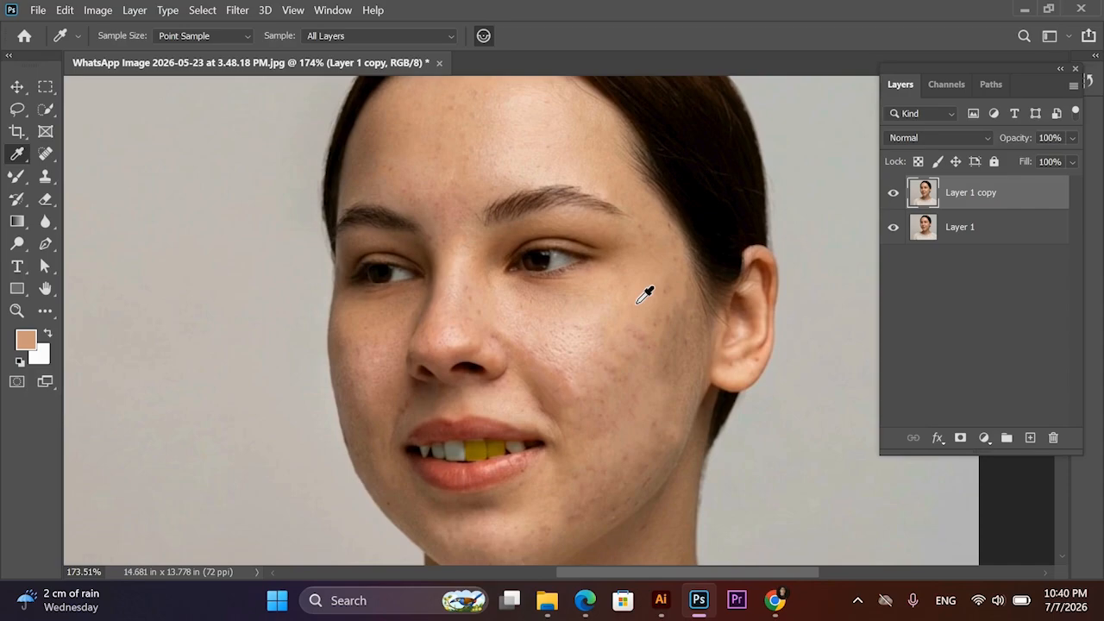
click(644, 296)
click(22, 199)
click(19, 175)
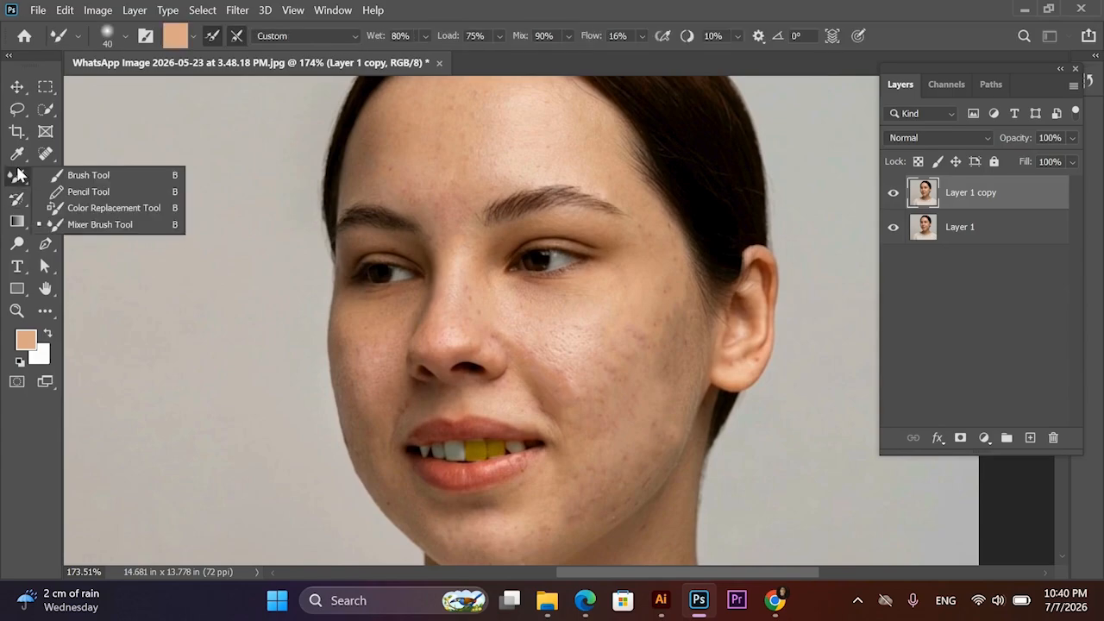
click(96, 224)
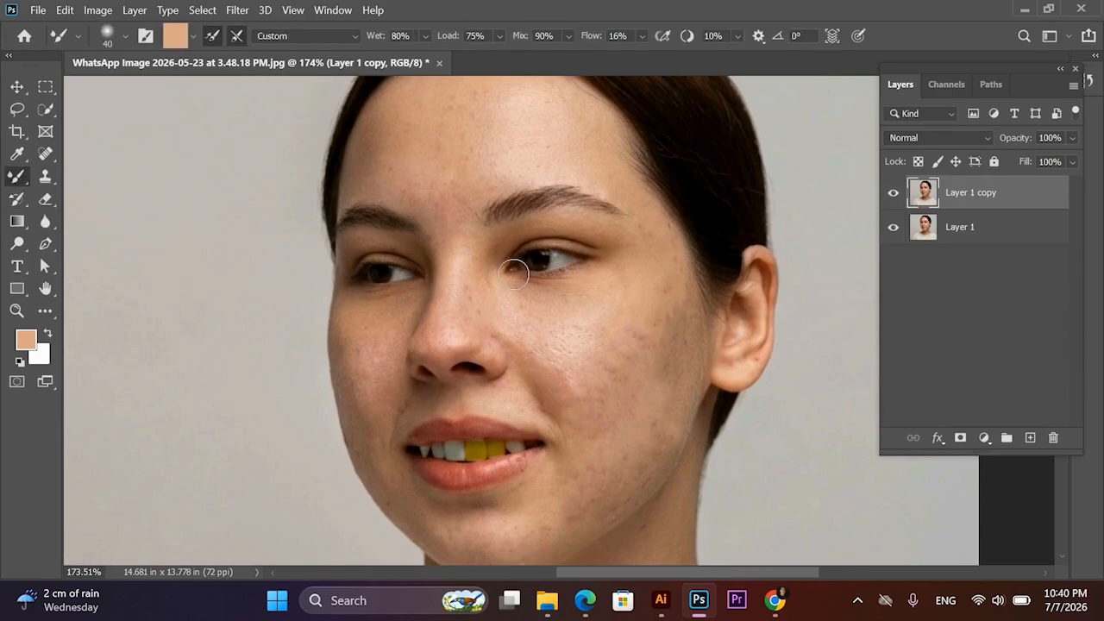
- Set the Mixer Brush flow to 14% and smooth the forehead skin with the soft 40 px brush
click(641, 35)
drag(651, 55, 649, 59)
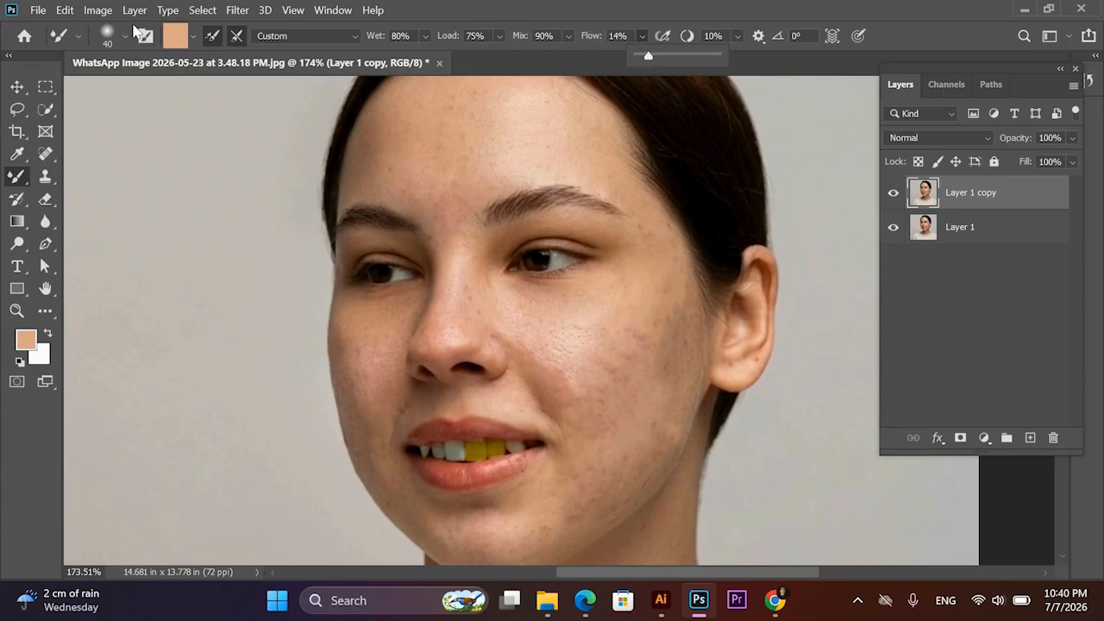
click(122, 38)
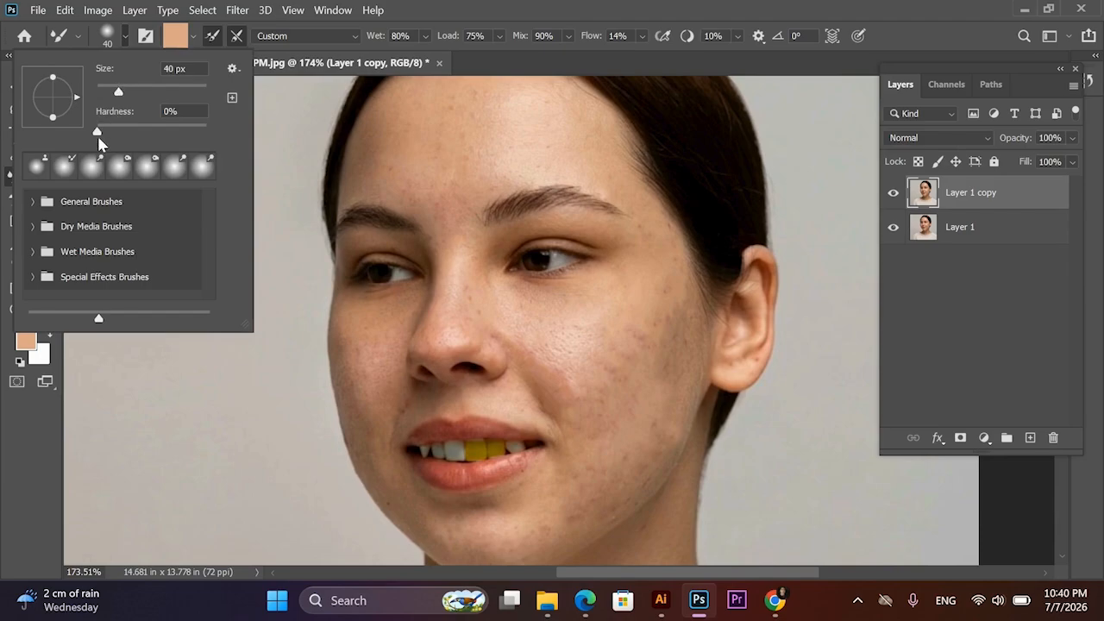
key(Return)
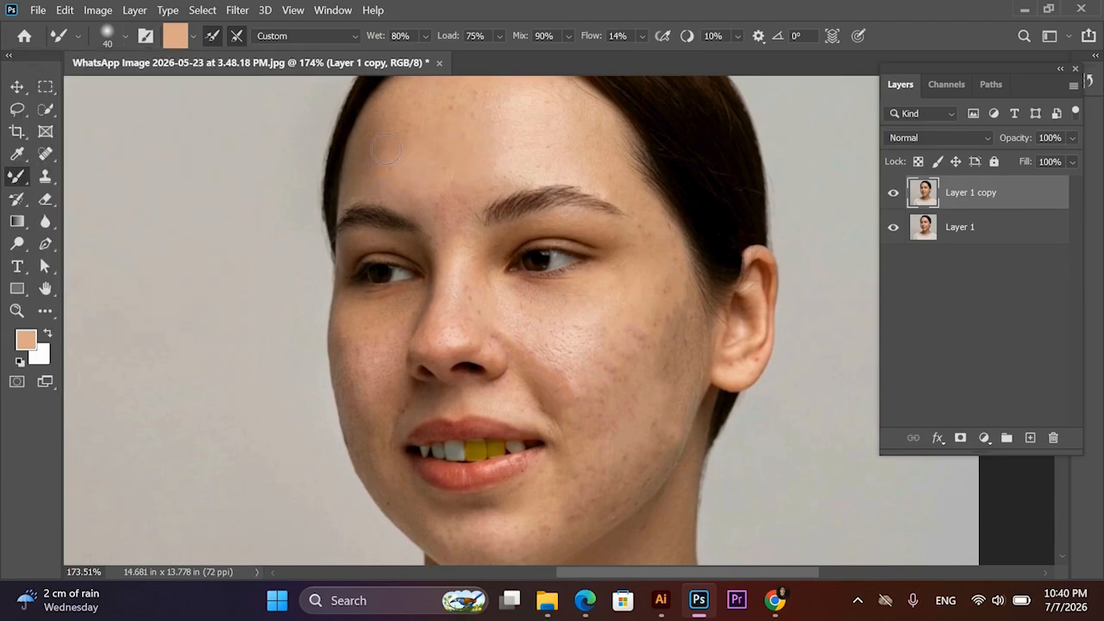
drag(542, 265, 543, 266)
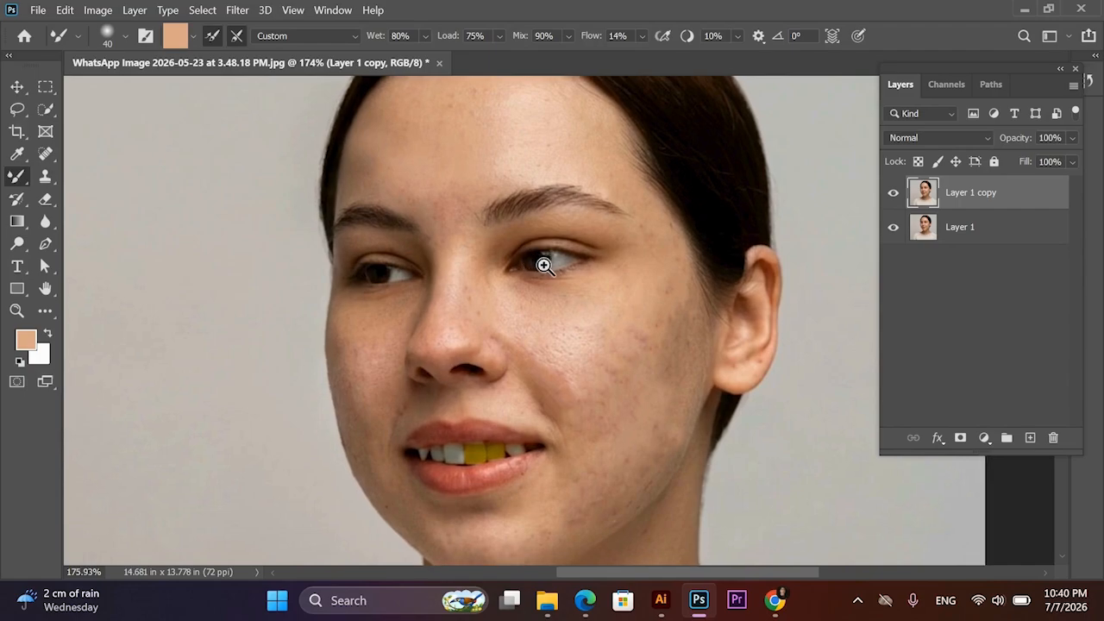
click(543, 265)
drag(431, 266, 471, 396)
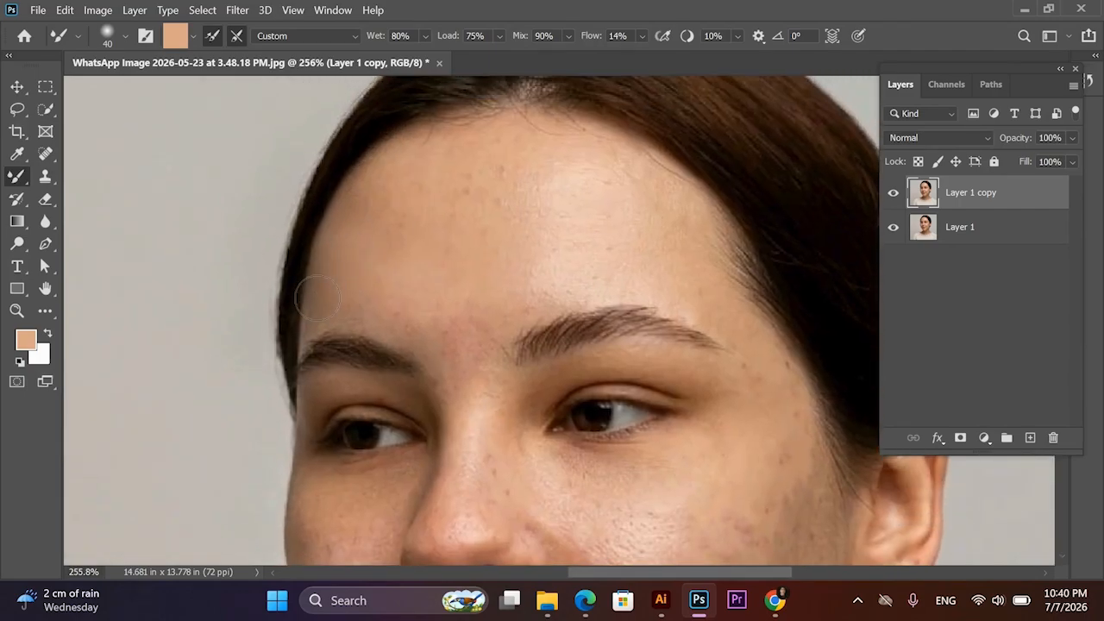
mouse_move(441, 215)
mouse_down()
mouse_move(474, 181)
mouse_move(483, 238)
mouse_move(457, 188)
mouse_move(601, 181)
mouse_move(471, 195)
mouse_move(555, 257)
mouse_up()
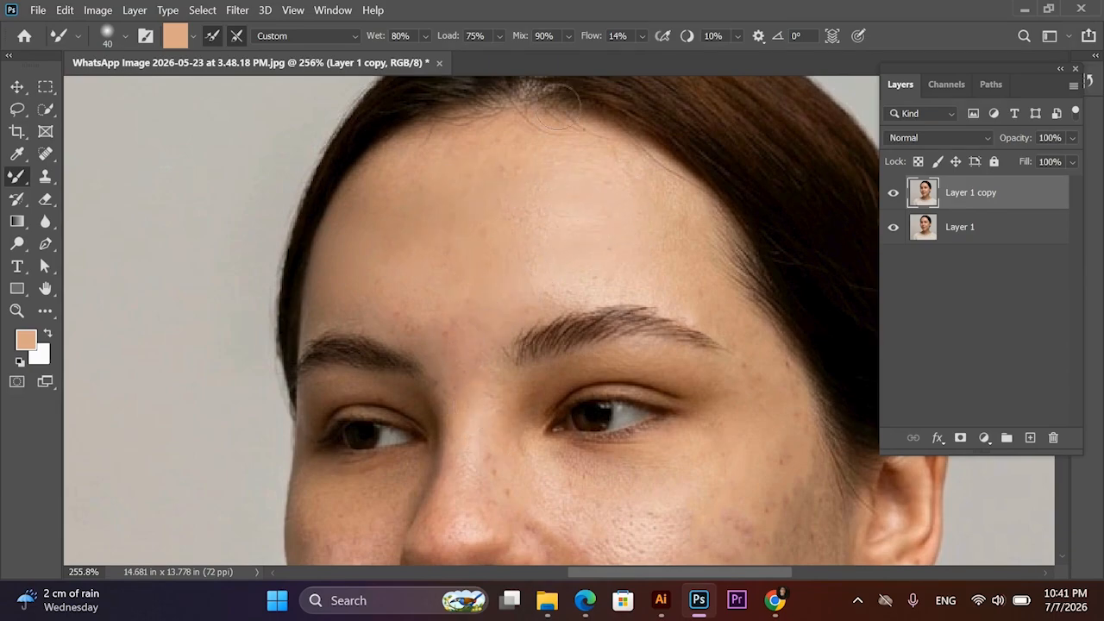
- Set the Mixer Brush flow to 20% and blend the forehead skin above the near eyebrow toward the temple
drag(639, 39, 655, 62)
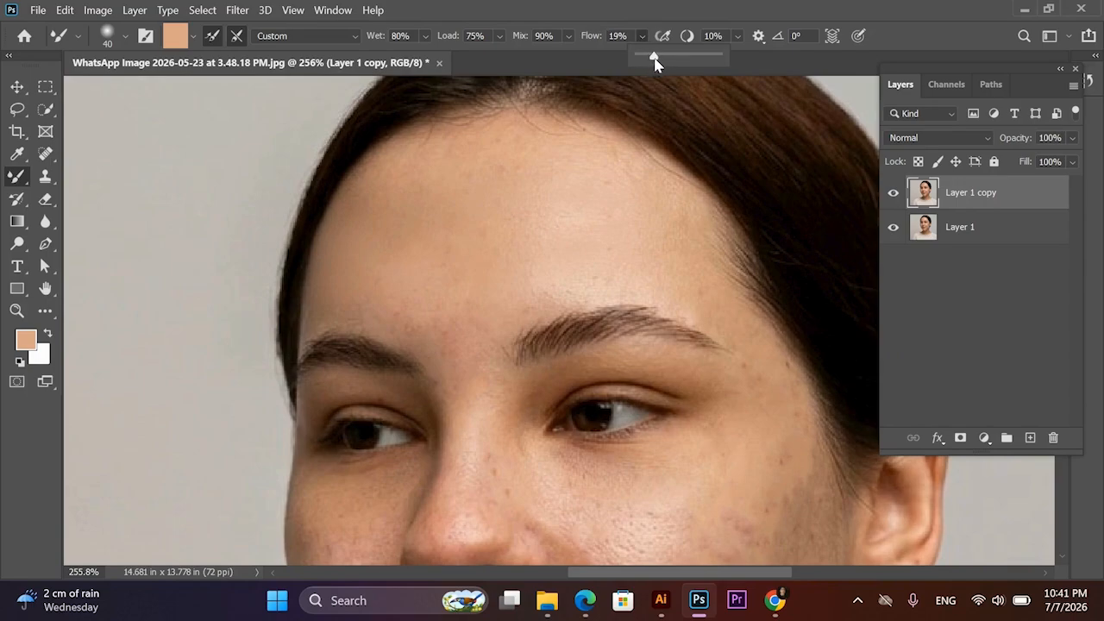
click(614, 30)
text(20)
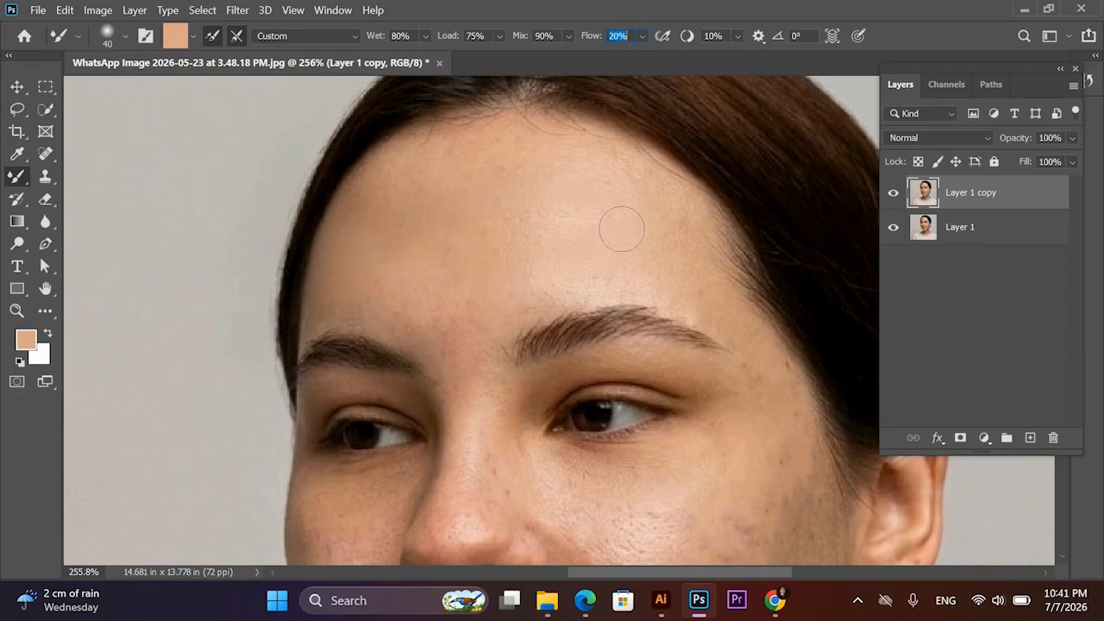
mouse_move(625, 255)
mouse_down()
mouse_move(653, 247)
mouse_move(722, 312)
mouse_up()
- Blend the blemished skin on the near cheek from below the temple and ear down to the jaw
scroll(782, 434, down, 3)
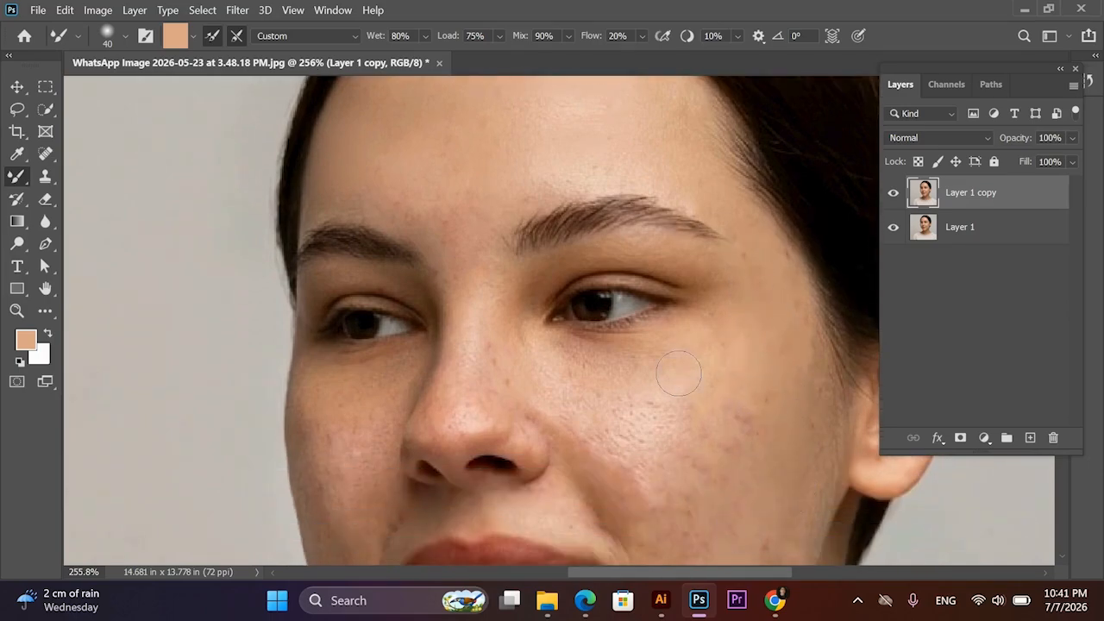
scroll(677, 345, down, 4)
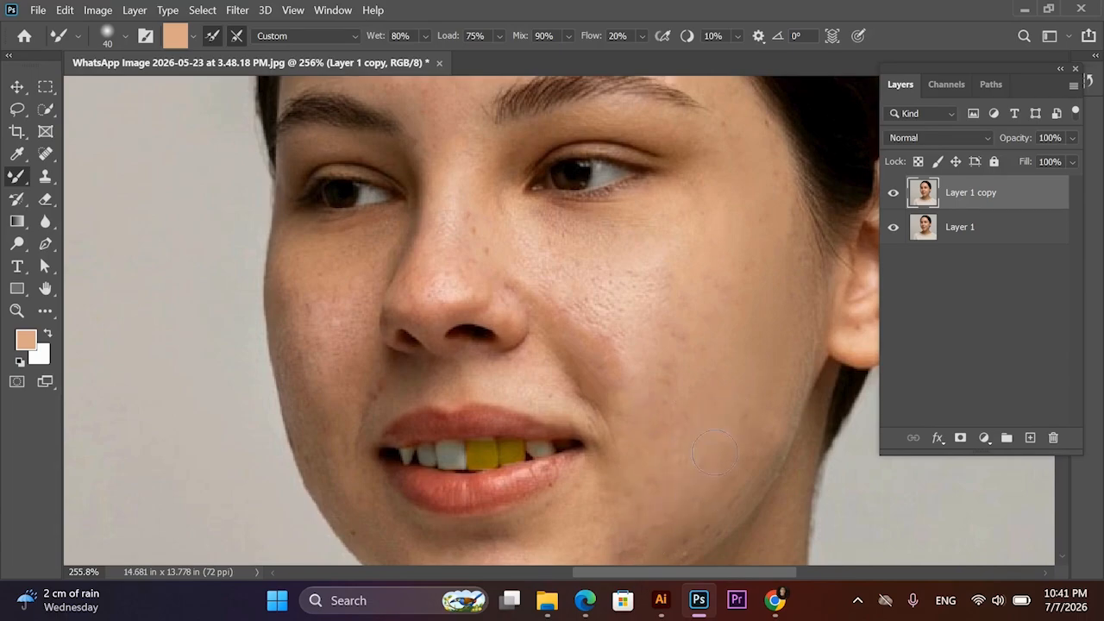
scroll(729, 355, up, 2)
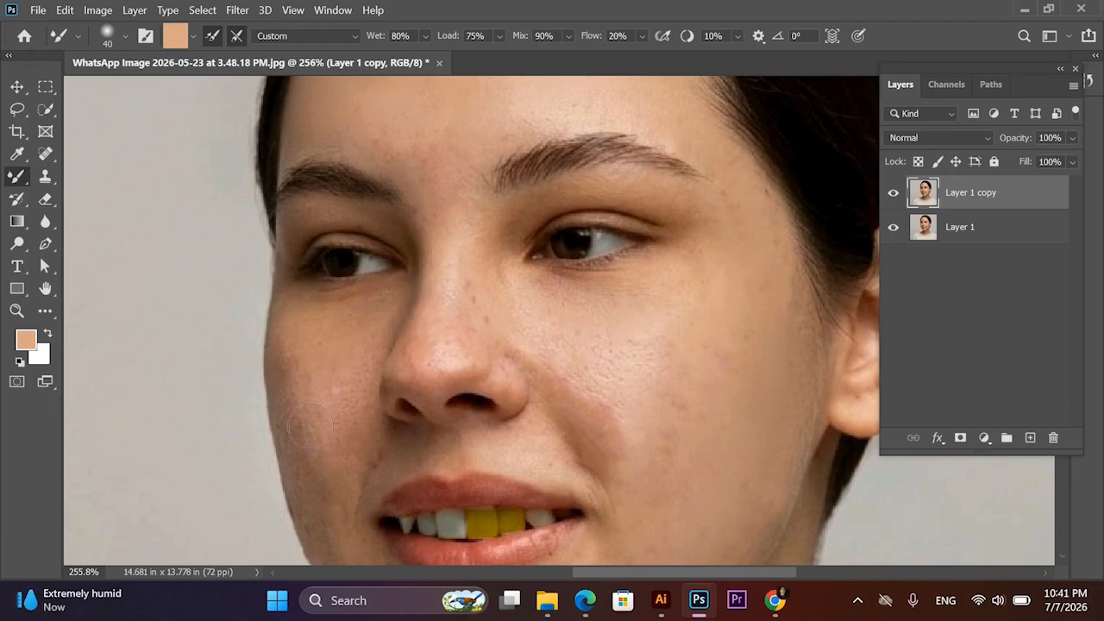
- Smooth the far cheek, the chin and the jawline with the Mixer Brush
drag(307, 325, 377, 189)
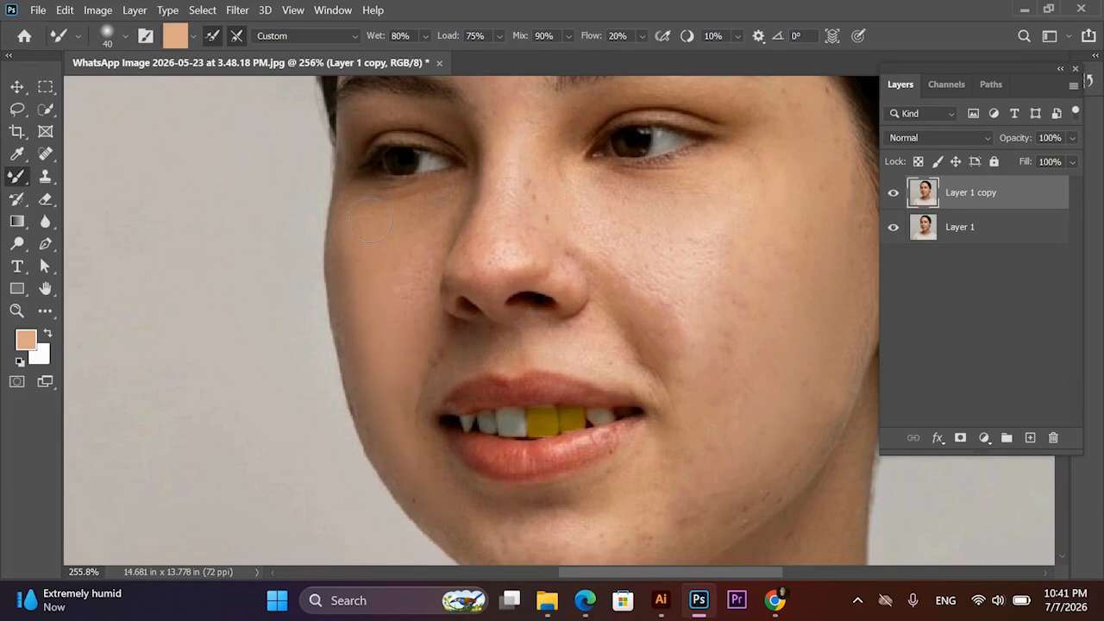
scroll(350, 288, down, 3)
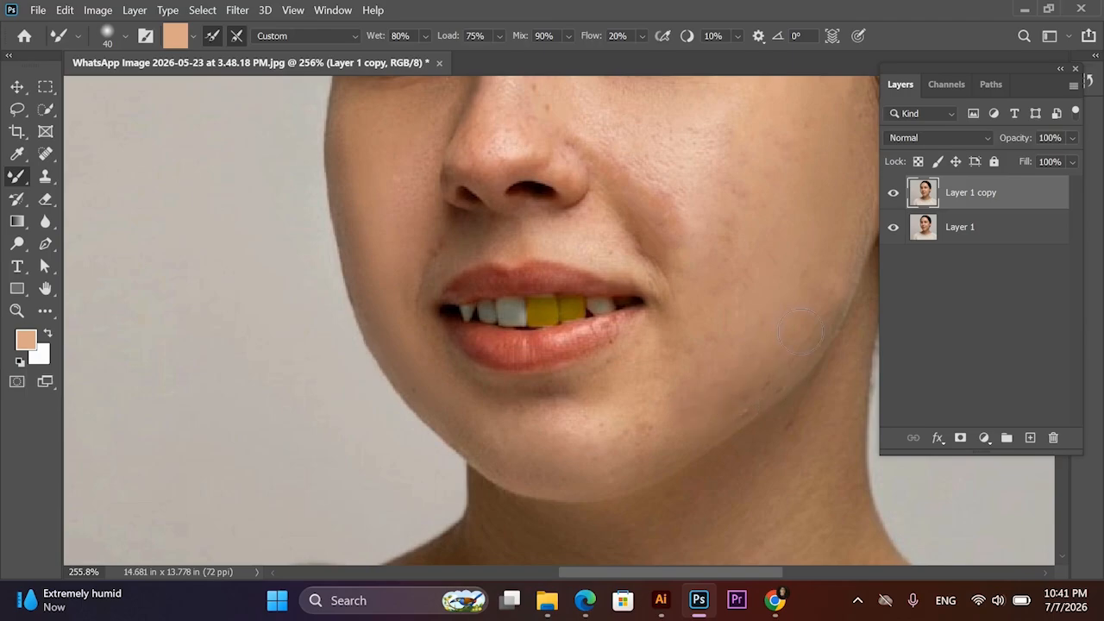
drag(667, 375, 693, 354)
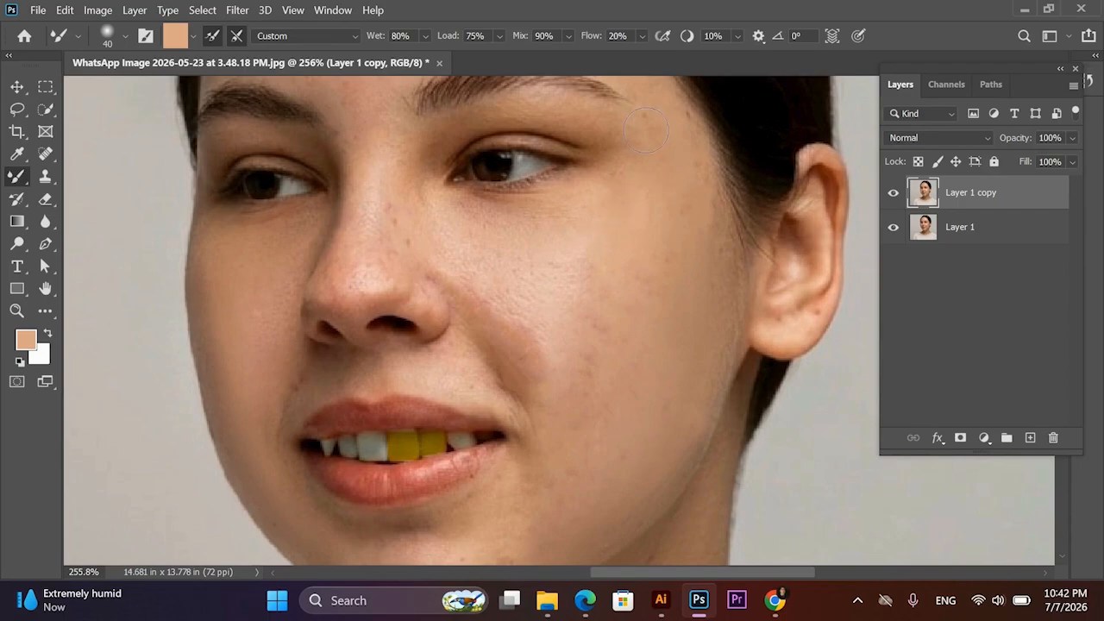
- Even out the patchy skin on the near cheek and reduce the Mixer Brush size to 20
drag(561, 302, 586, 377)
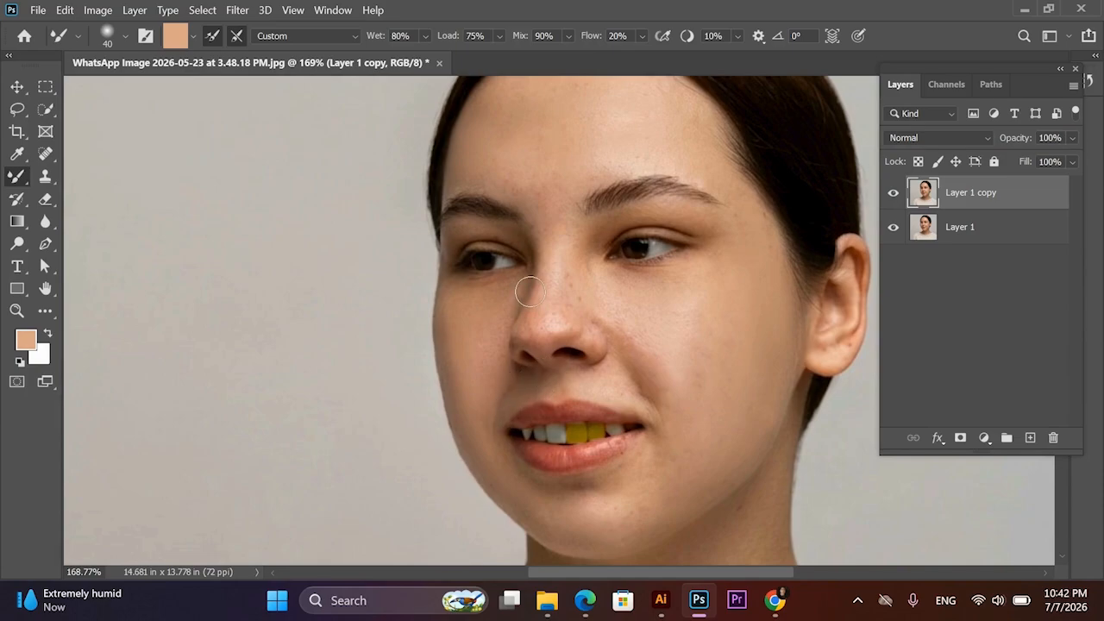
scroll(483, 382, down, 2)
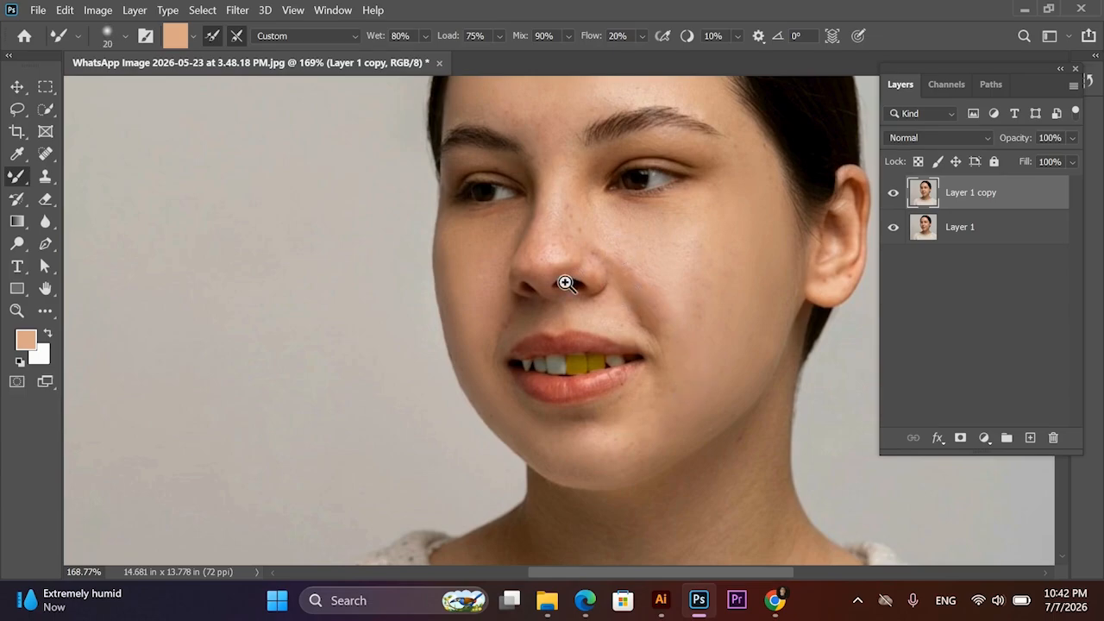
drag(565, 282, 591, 291)
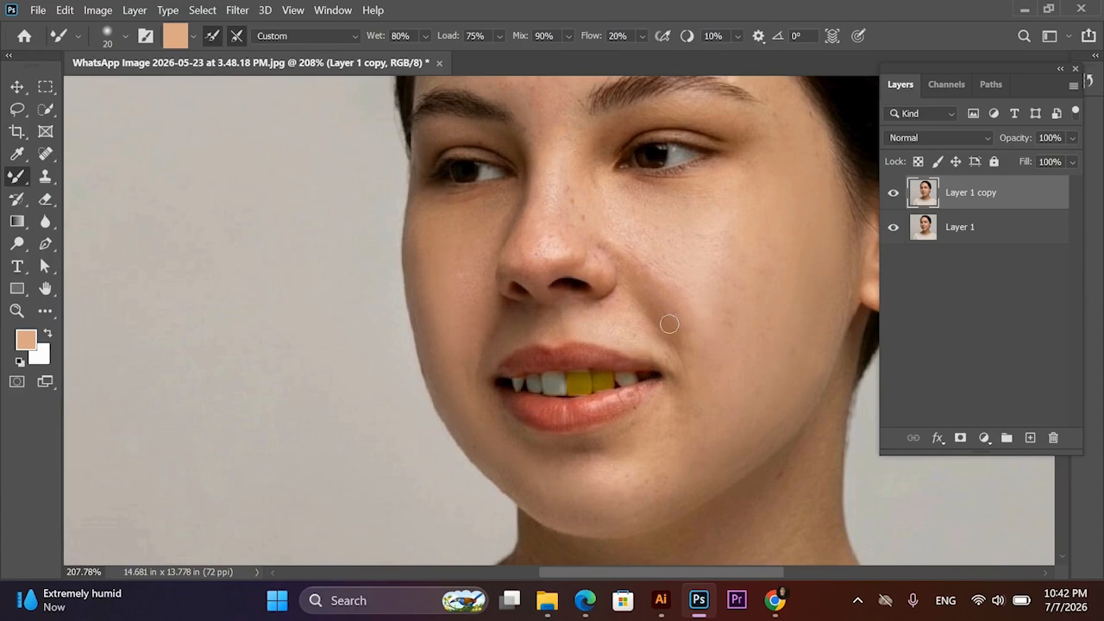
- Remove the small spots on the side of the nose with the Spot Healing Brush and check the whole portrait
click(47, 156)
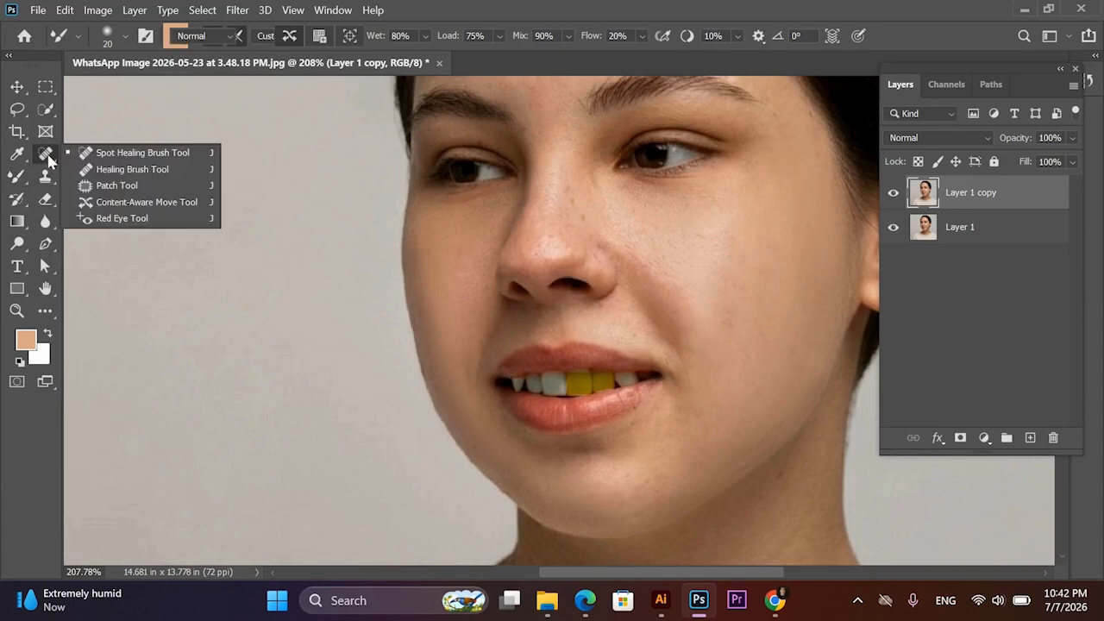
click(120, 153)
click(570, 197)
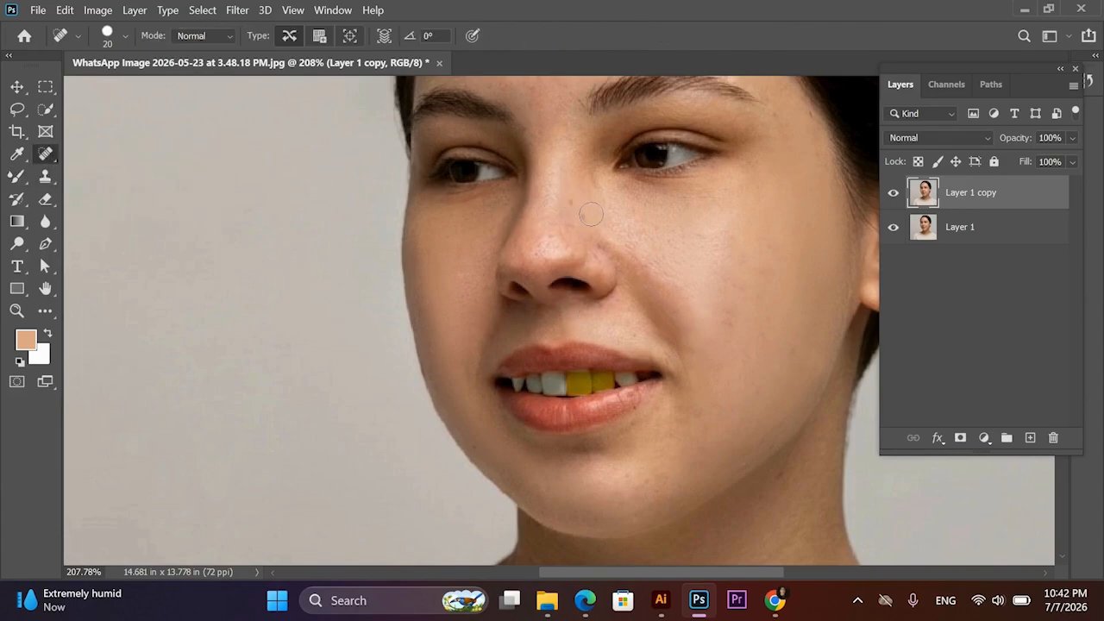
click(584, 207)
click(569, 195)
scroll(595, 326, down, 5)
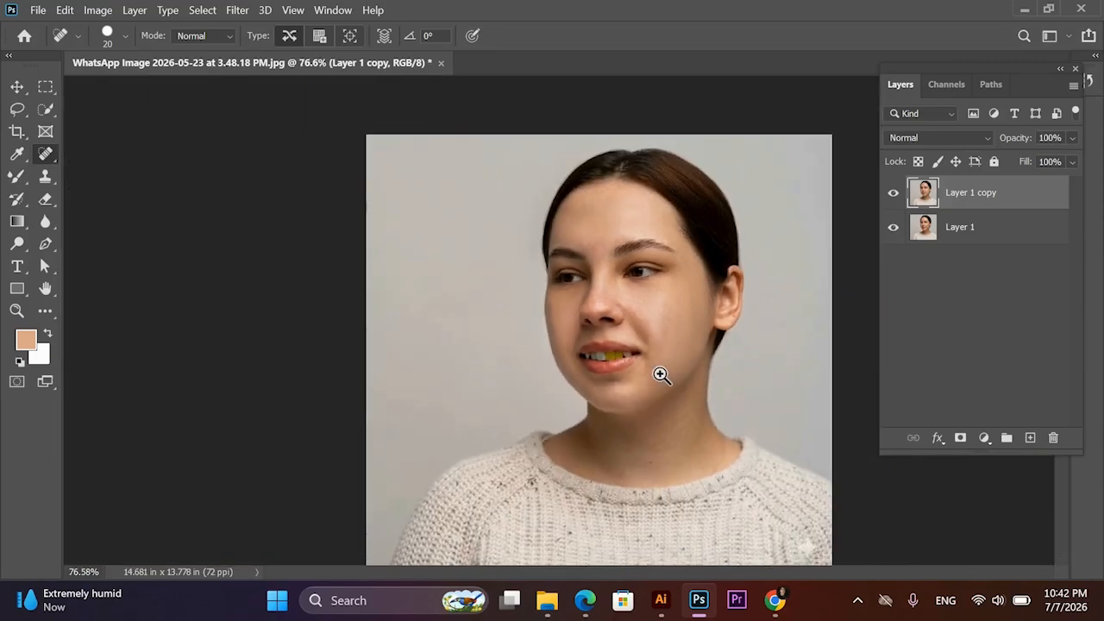
drag(660, 374, 611, 389)
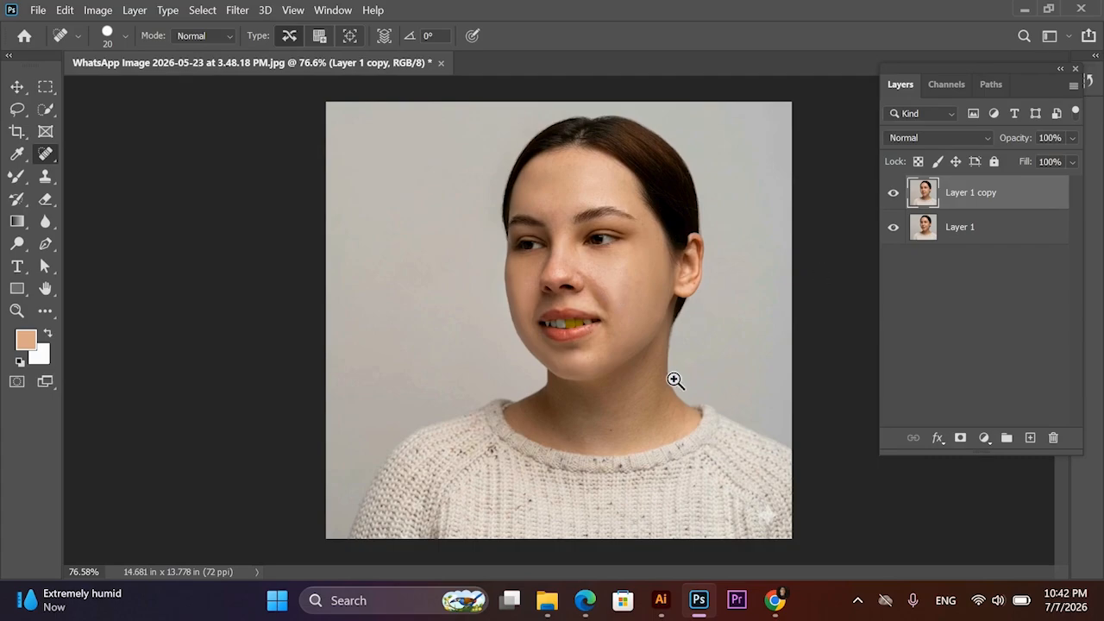
drag(674, 379, 685, 387)
drag(653, 345, 607, 399)
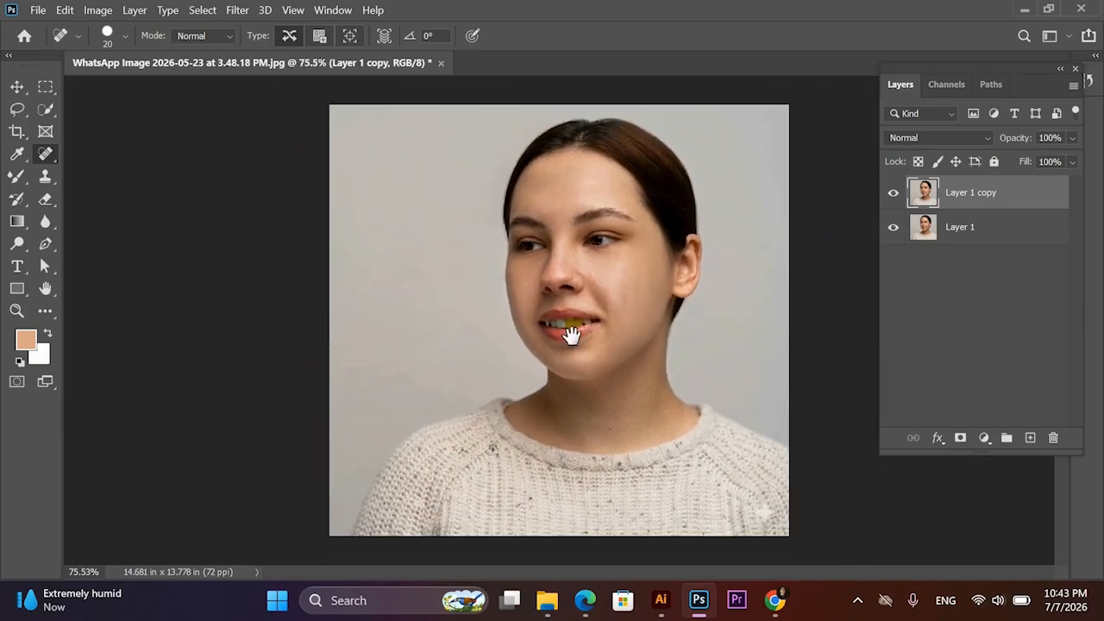
- Start a Pen tool path at the sweater's lower edge in the photo and trace it over the left-side shoulder to the collar
click(45, 243)
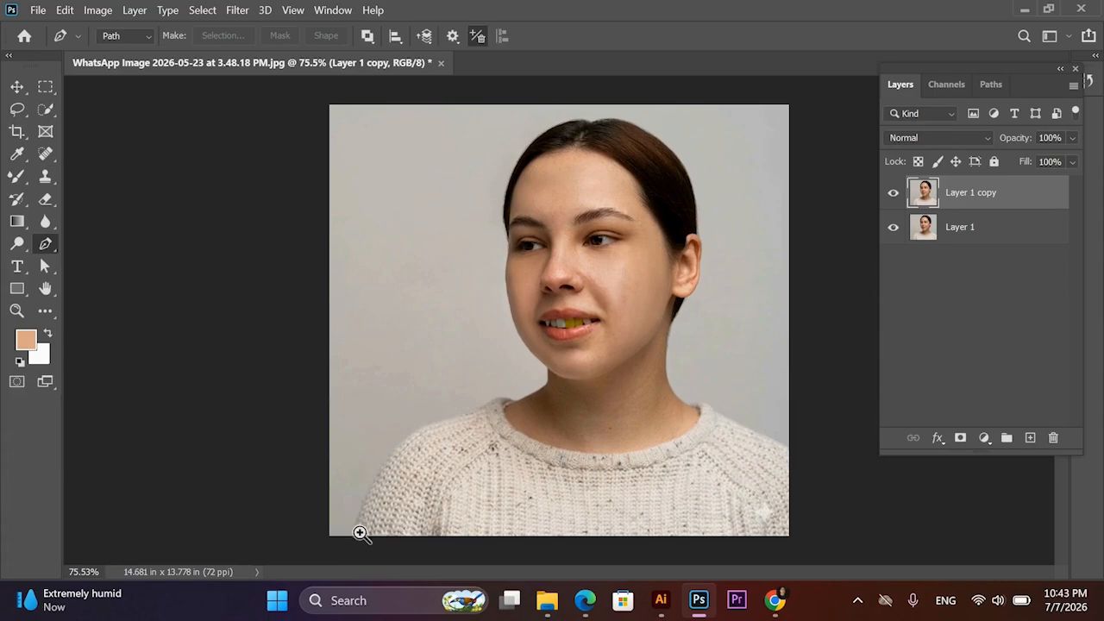
key(ctrl+plus)
mouse_move(392, 501)
mouse_down()
mouse_move(389, 434)
mouse_move(384, 491)
mouse_up()
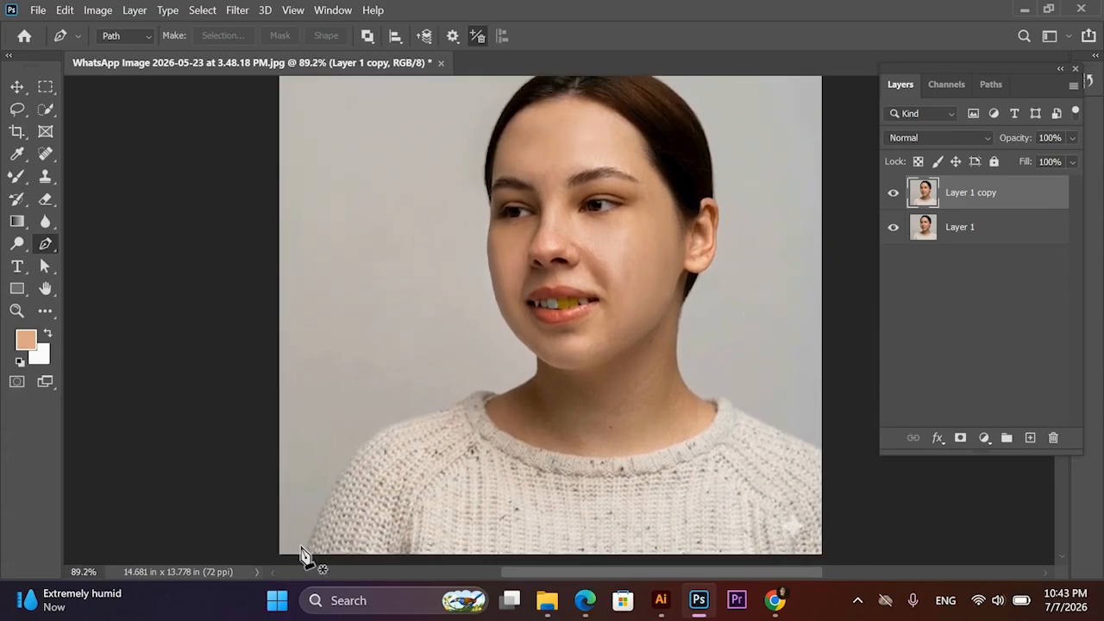
scroll(345, 509, down, 1)
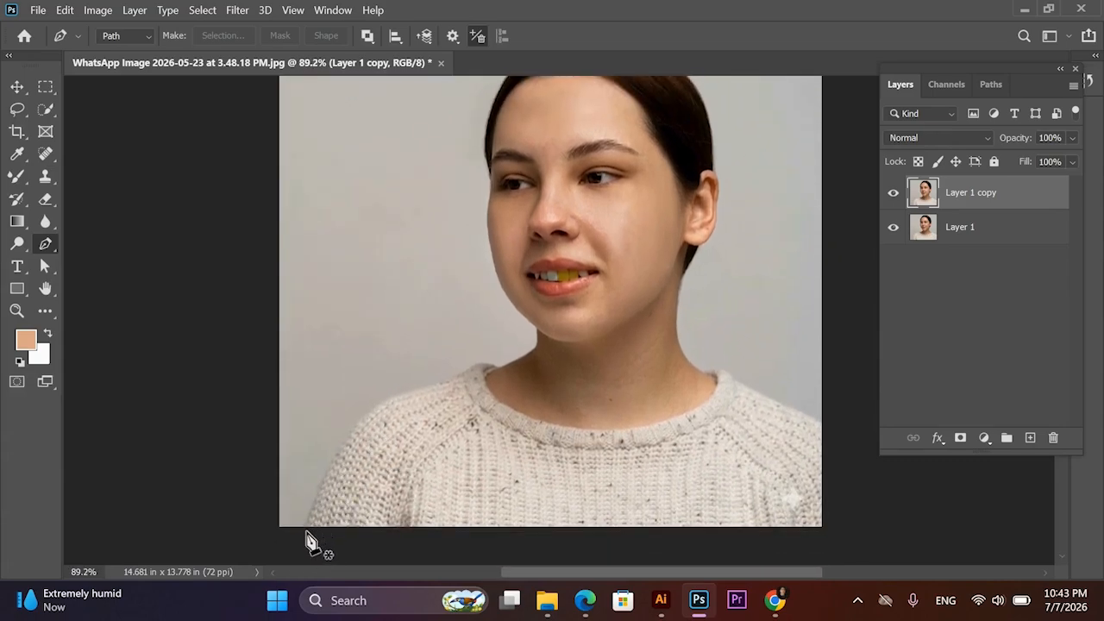
click(303, 527)
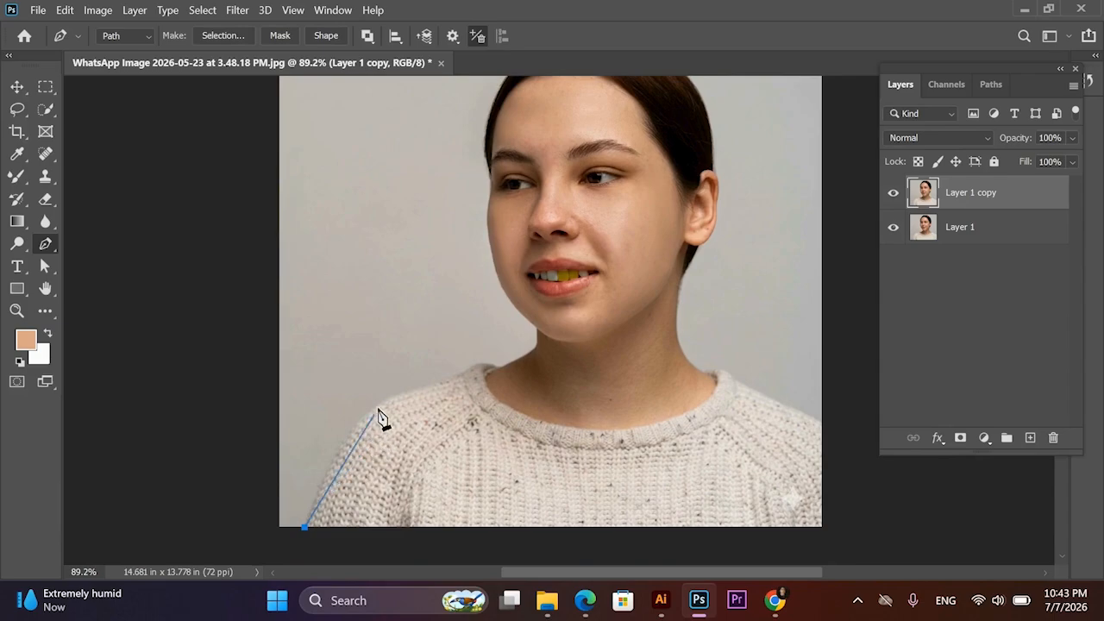
drag(388, 400, 433, 382)
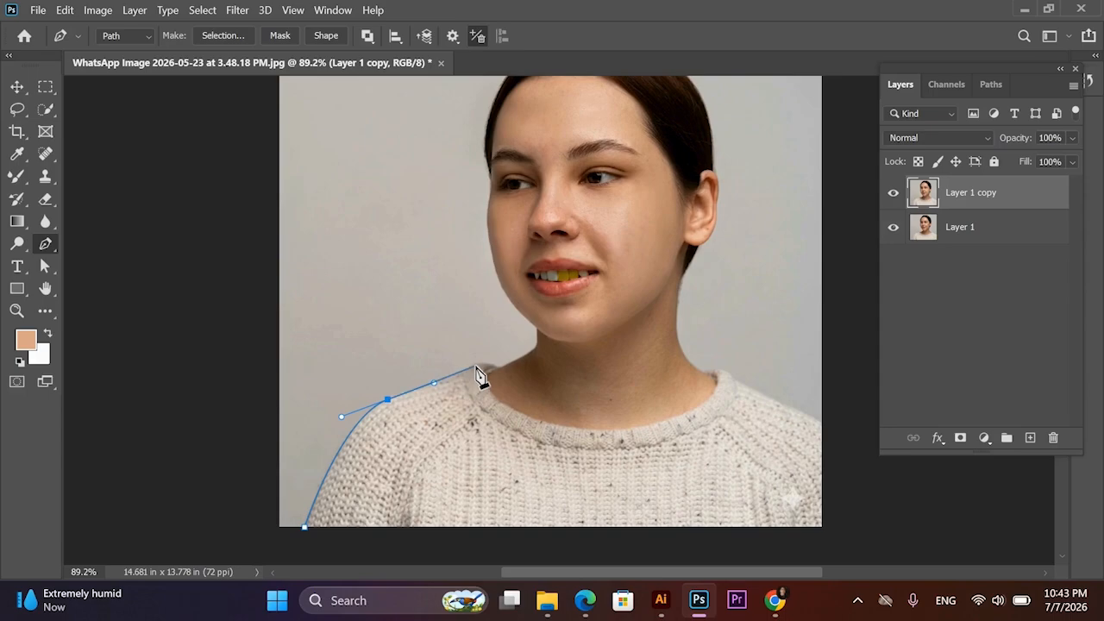
mouse_move(478, 366)
mouse_down()
mouse_move(507, 367)
mouse_move(486, 368)
mouse_up()
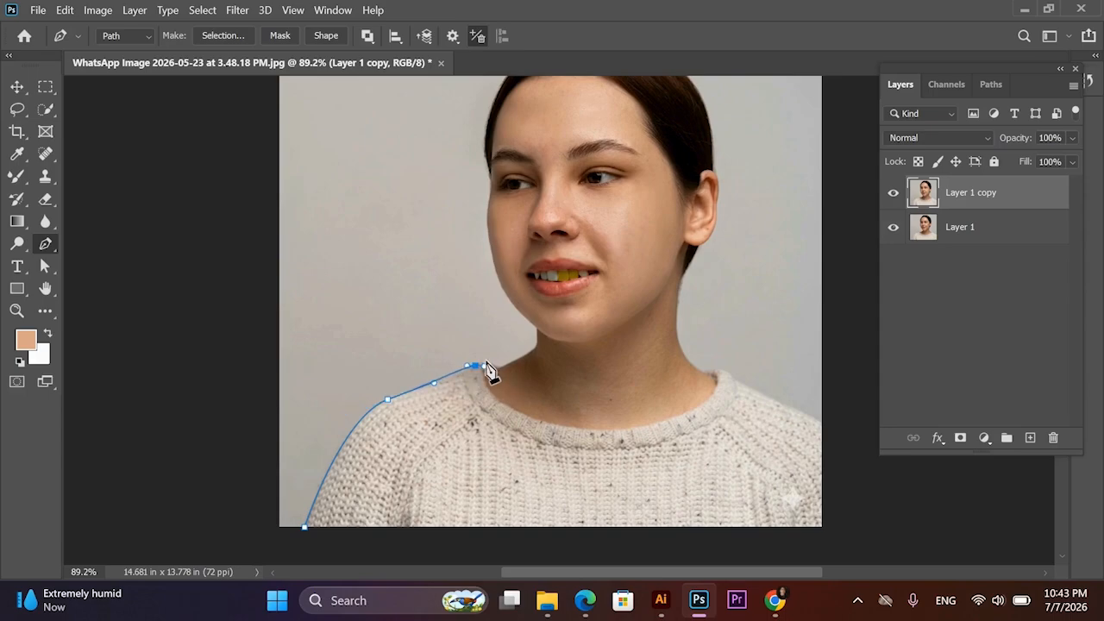
- Redo the anchor at the collar's edge and continue the path around the collar and up the side of the neck
scroll(488, 369, up, 5)
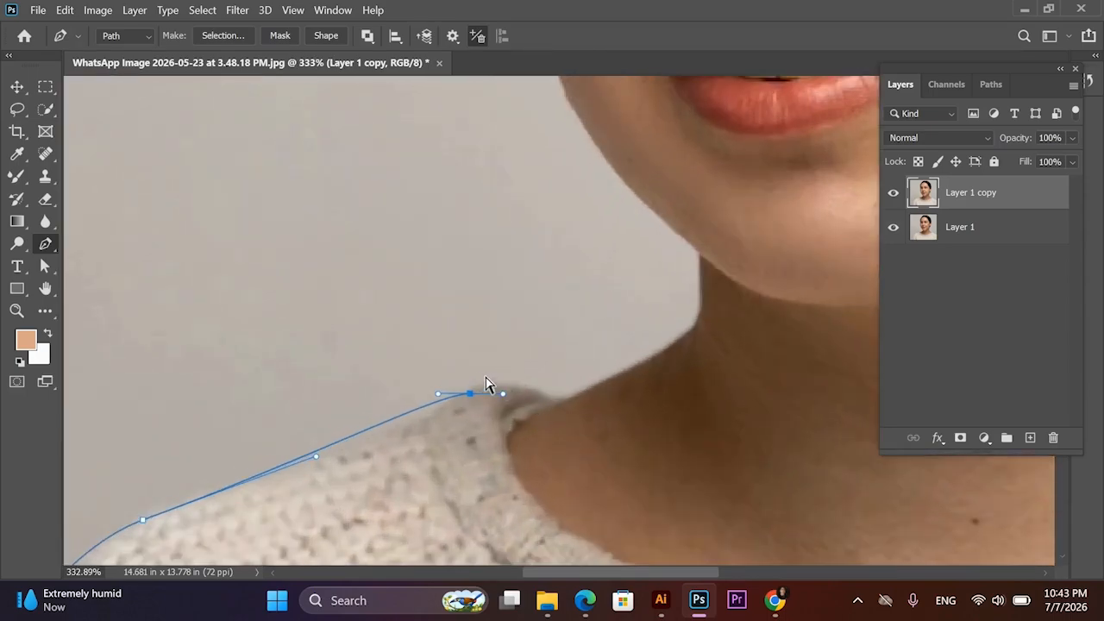
key(ctrl+z)
click(473, 389)
drag(475, 389, 498, 376)
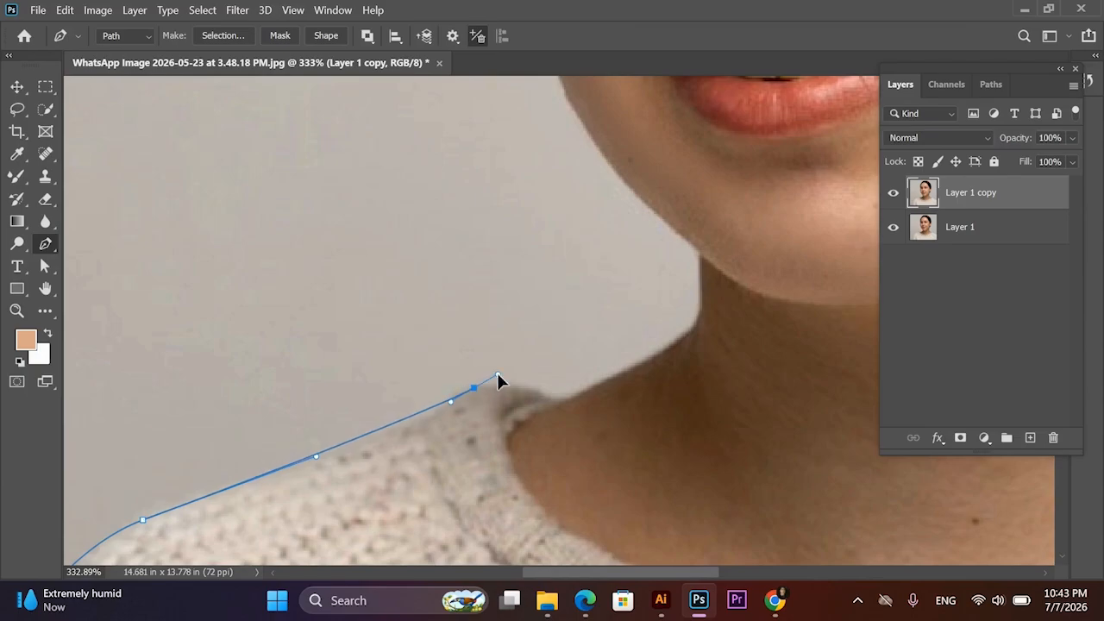
drag(557, 400, 562, 410)
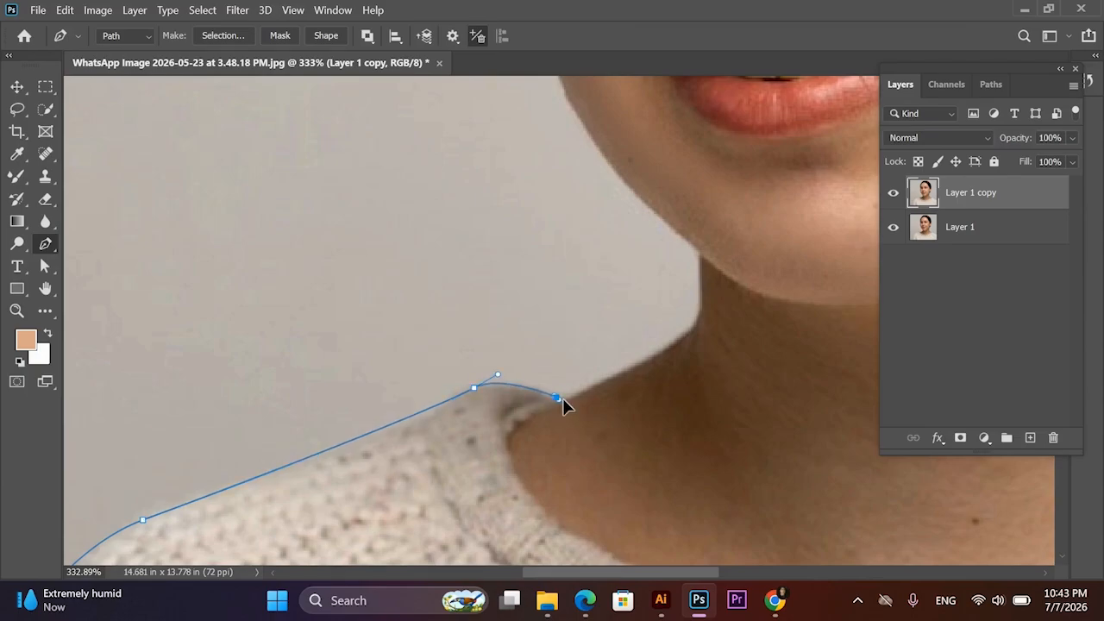
click(568, 399)
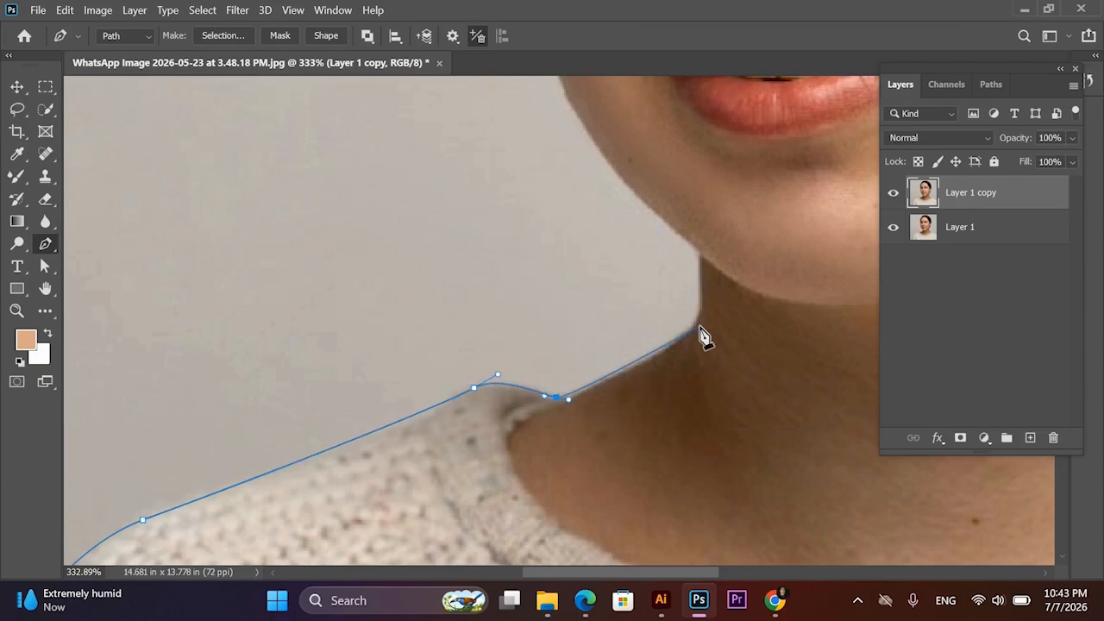
drag(701, 314, 707, 284)
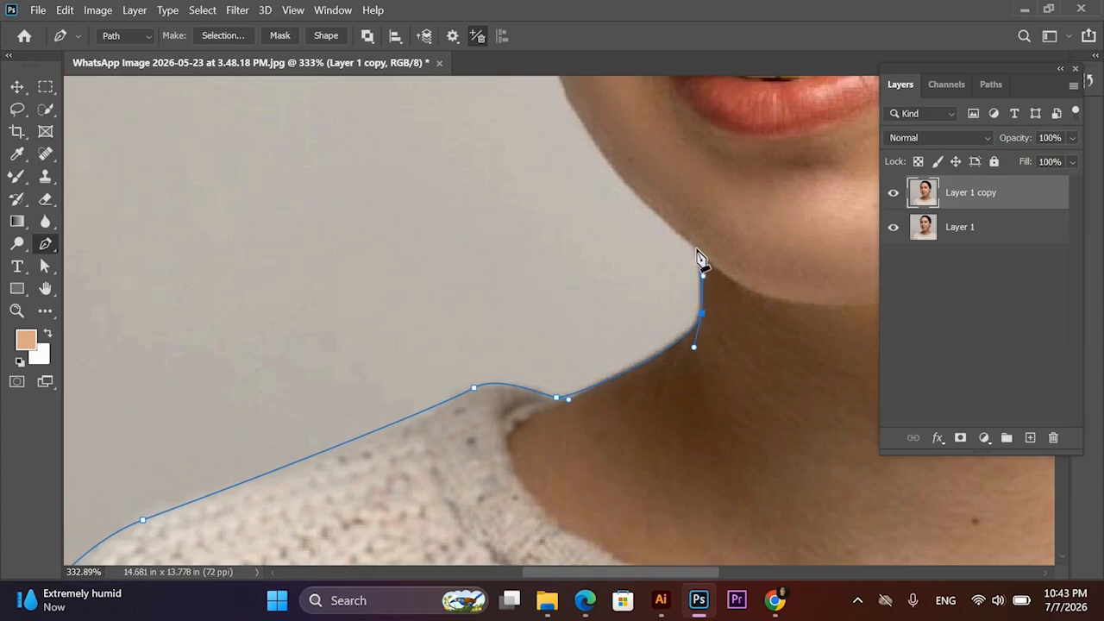
- Trace the path from the neck along the jawline and far cheek up to the temple beside the eyebrow
drag(688, 248, 778, 419)
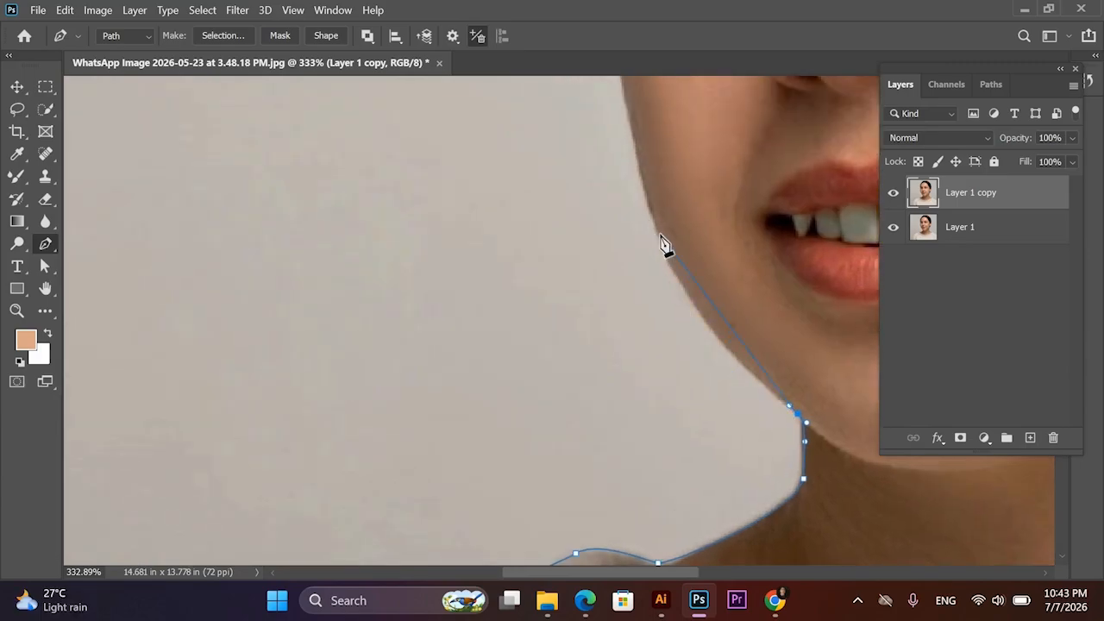
drag(662, 231, 622, 119)
drag(593, 179, 491, 455)
drag(517, 252, 486, 86)
key(ctrl+z)
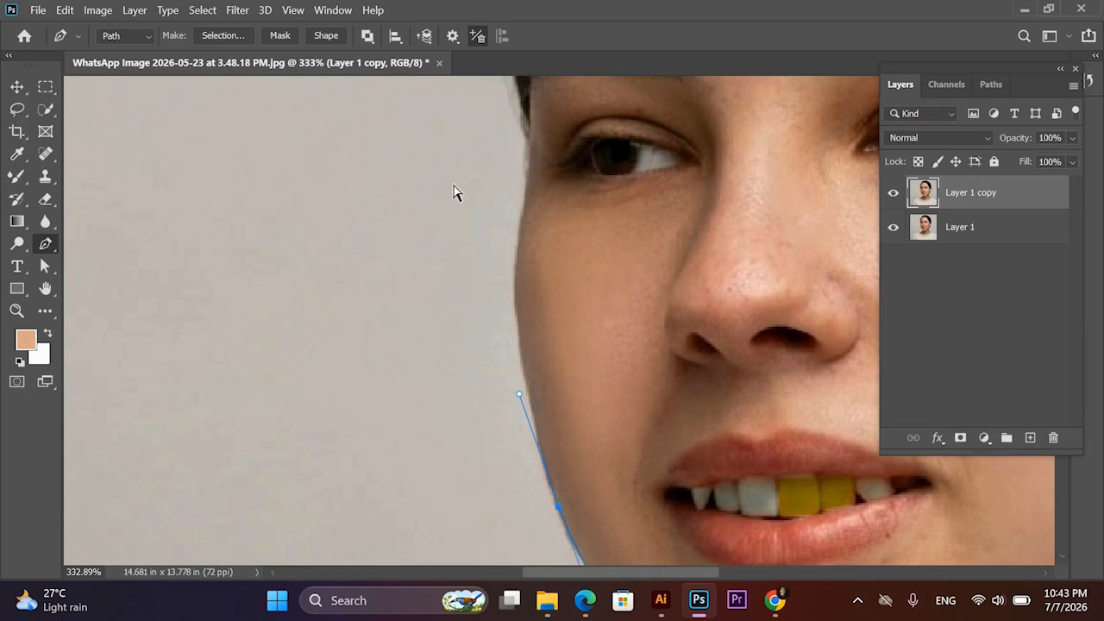
drag(514, 297, 445, 395)
drag(473, 349, 453, 281)
drag(454, 280, 355, 506)
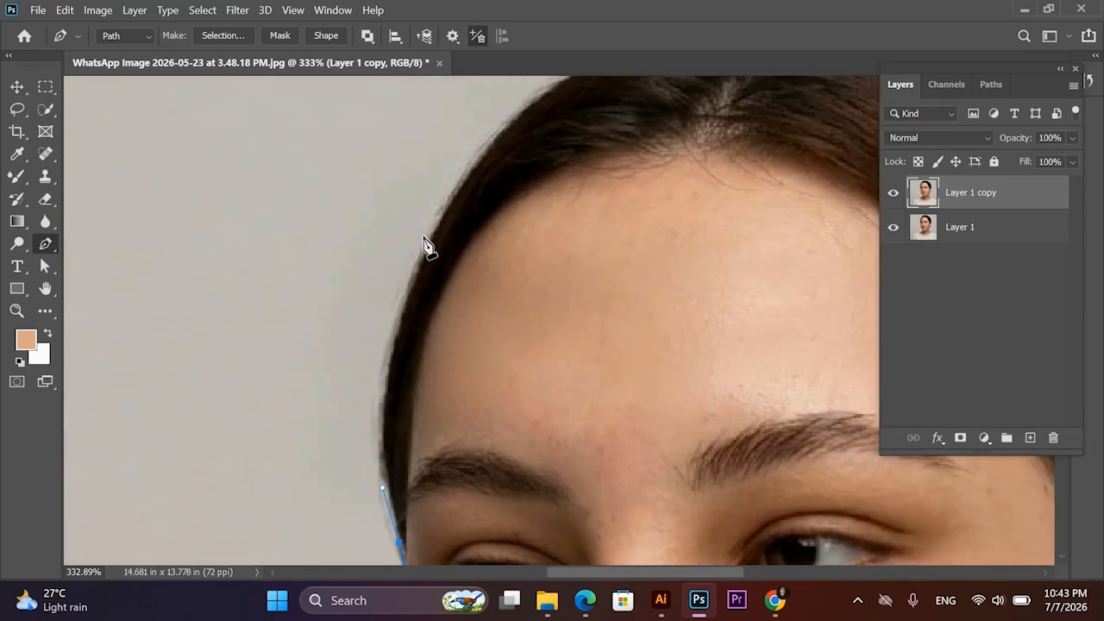
- Continue the path around the hair, from the temple over the parting and down the back of the head to the ear
drag(424, 247, 234, 320)
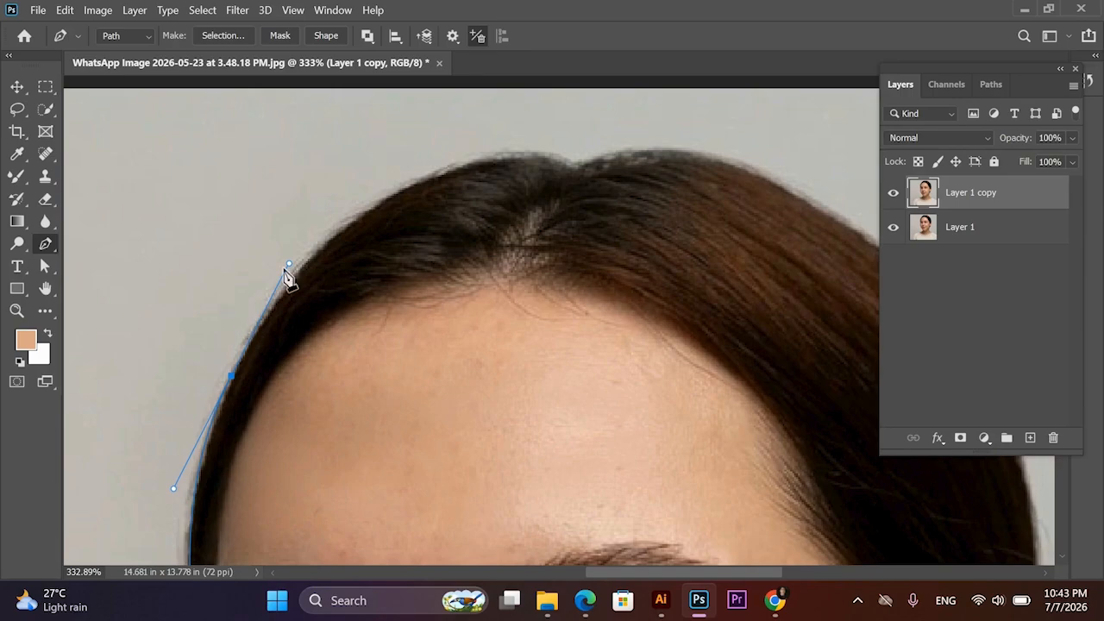
drag(572, 160, 707, 138)
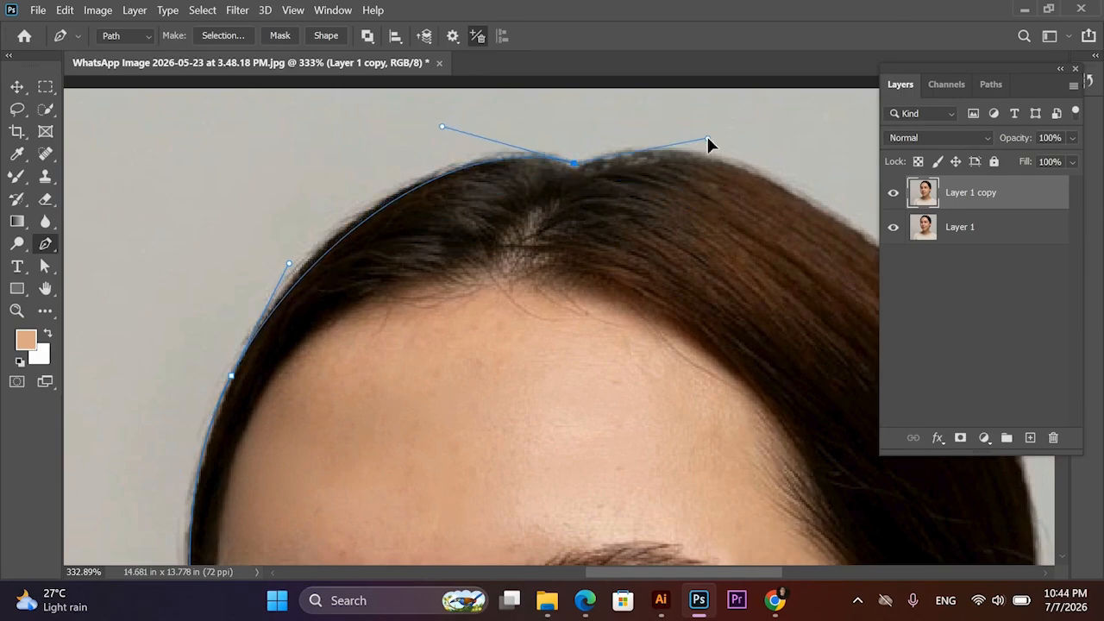
drag(710, 206, 474, 198)
drag(720, 314, 824, 437)
mouse_move(469, 128)
mouse_down()
mouse_move(479, 138)
mouse_move(463, 110)
mouse_up()
drag(660, 343, 612, 138)
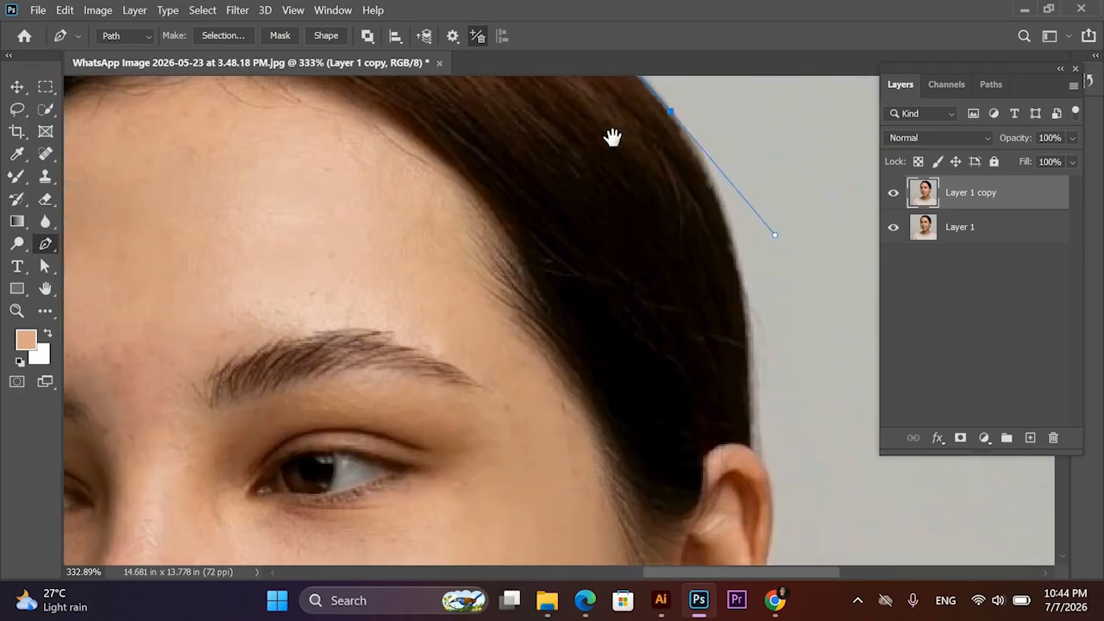
drag(764, 493, 739, 419)
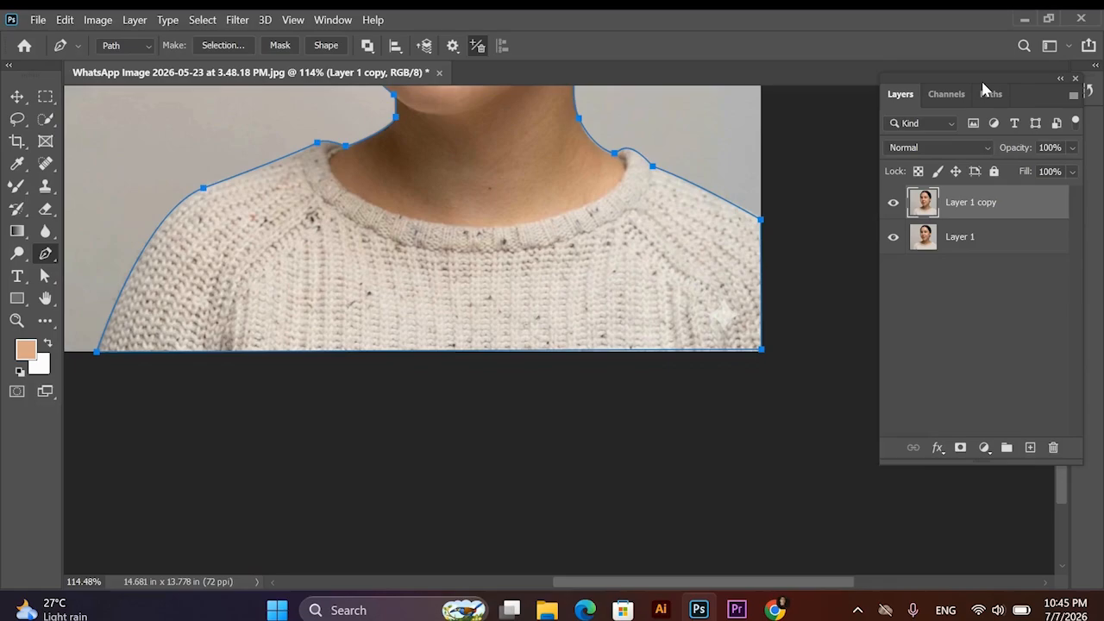
- Save the closed work path around the woman as Path 1
click(990, 93)
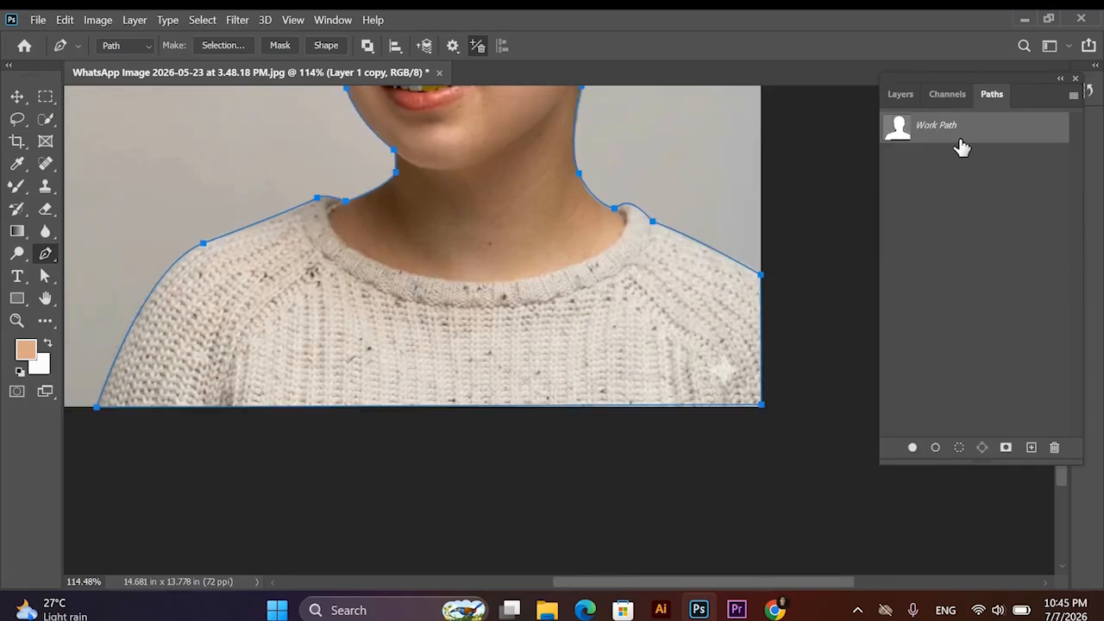
double_click(961, 145)
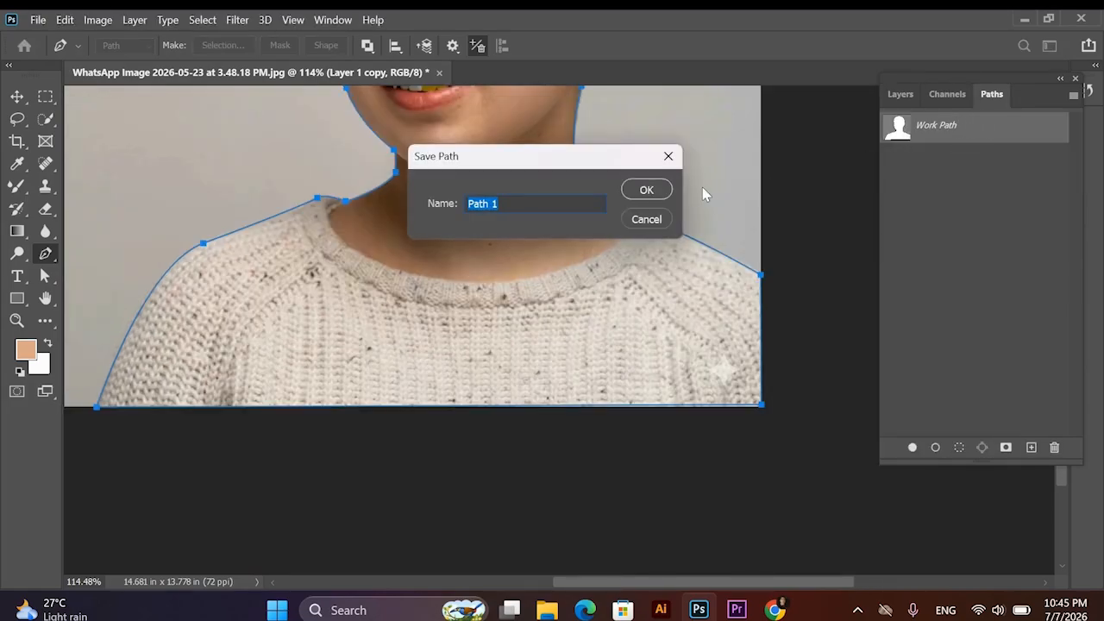
click(646, 190)
scroll(731, 392, up, 3)
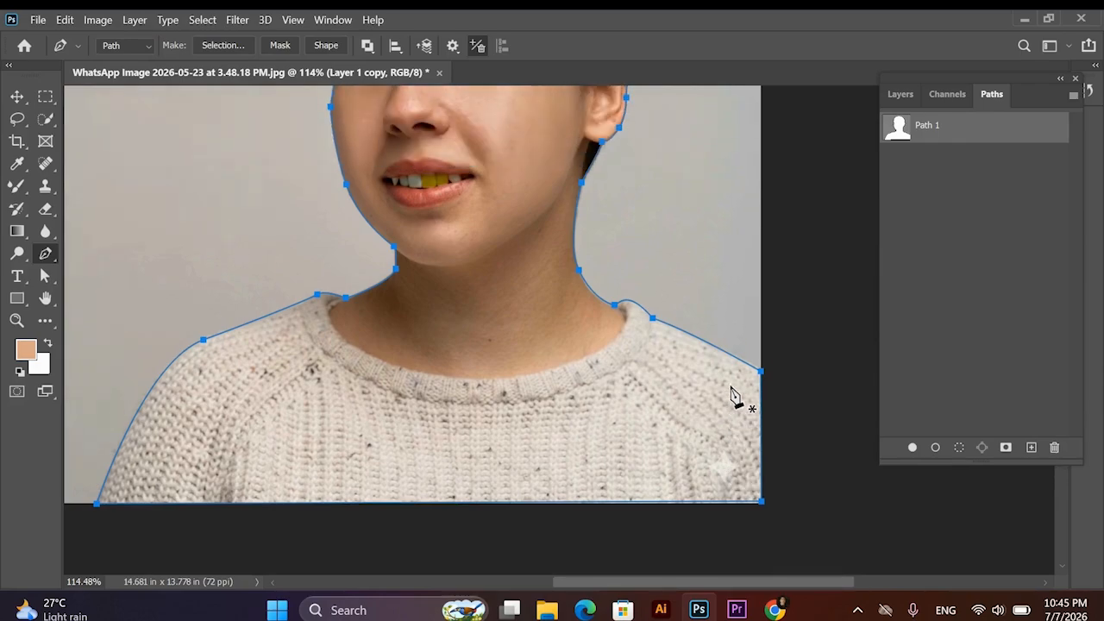
scroll(731, 392, up, 1)
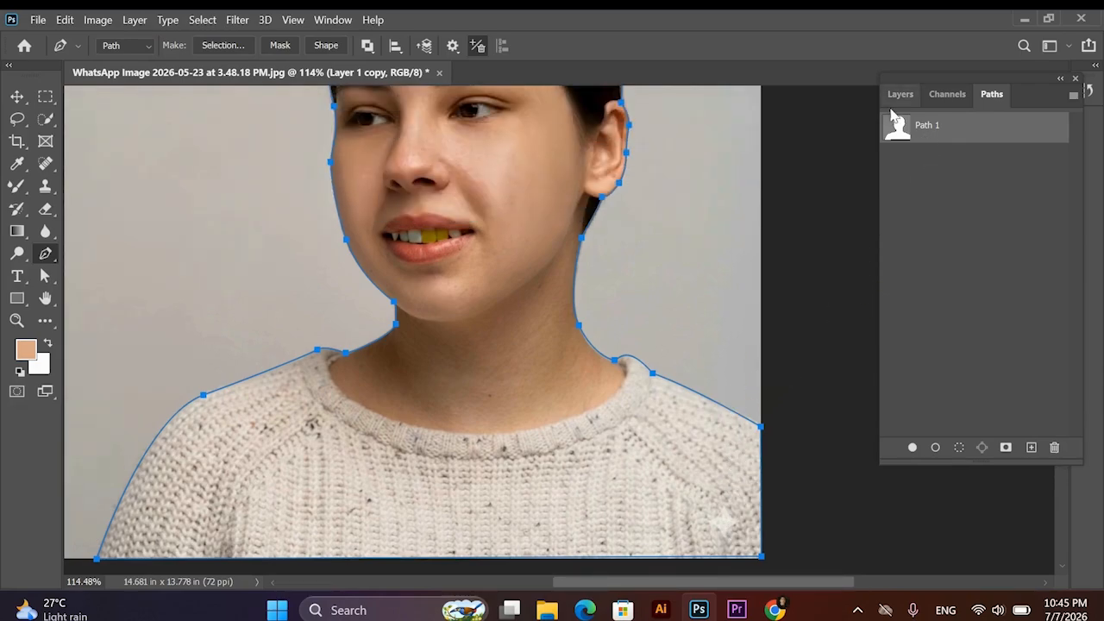
right_click(944, 142)
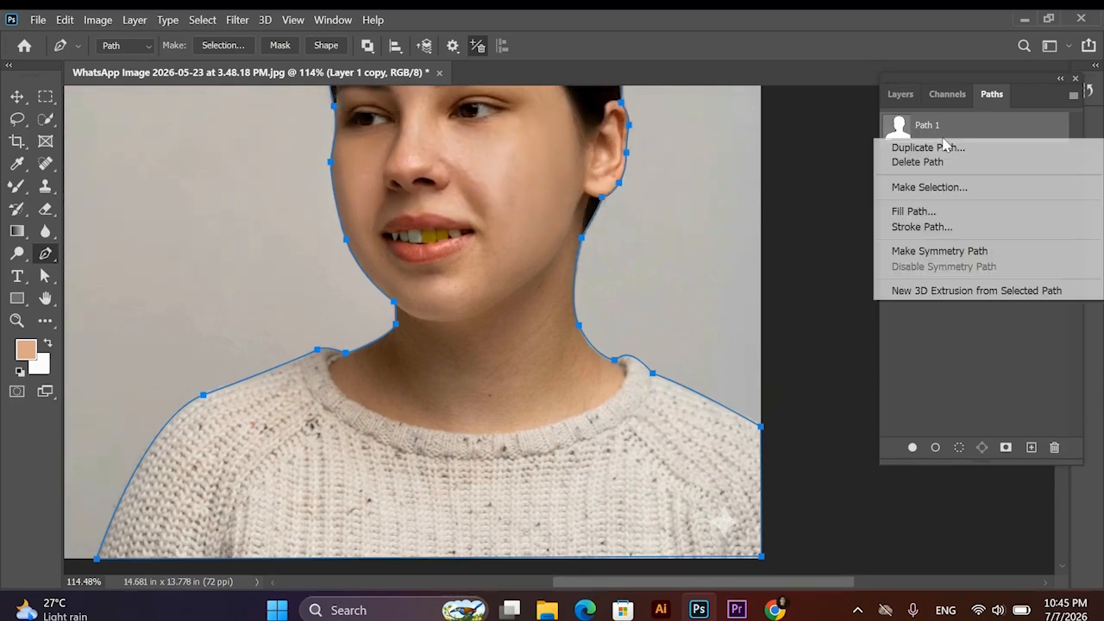
click(919, 187)
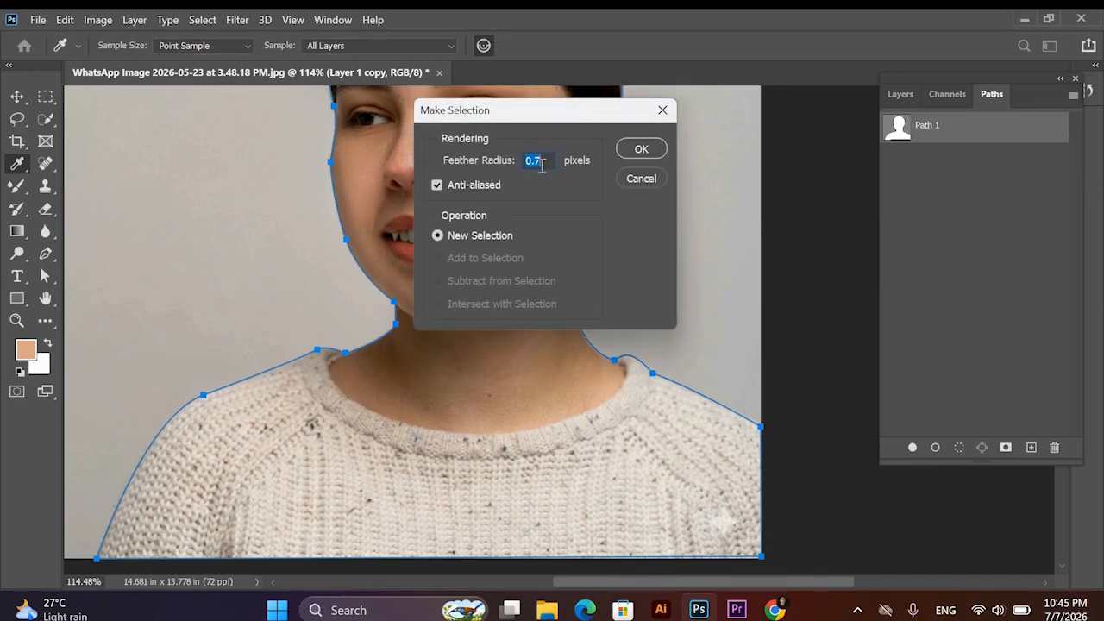
click(643, 150)
key(p)
- Turn Path 1 into a new anti-aliased selection with a 0.6 pixel feather and copy the woman from Layer 1 copy onto her own layer
right_click(937, 138)
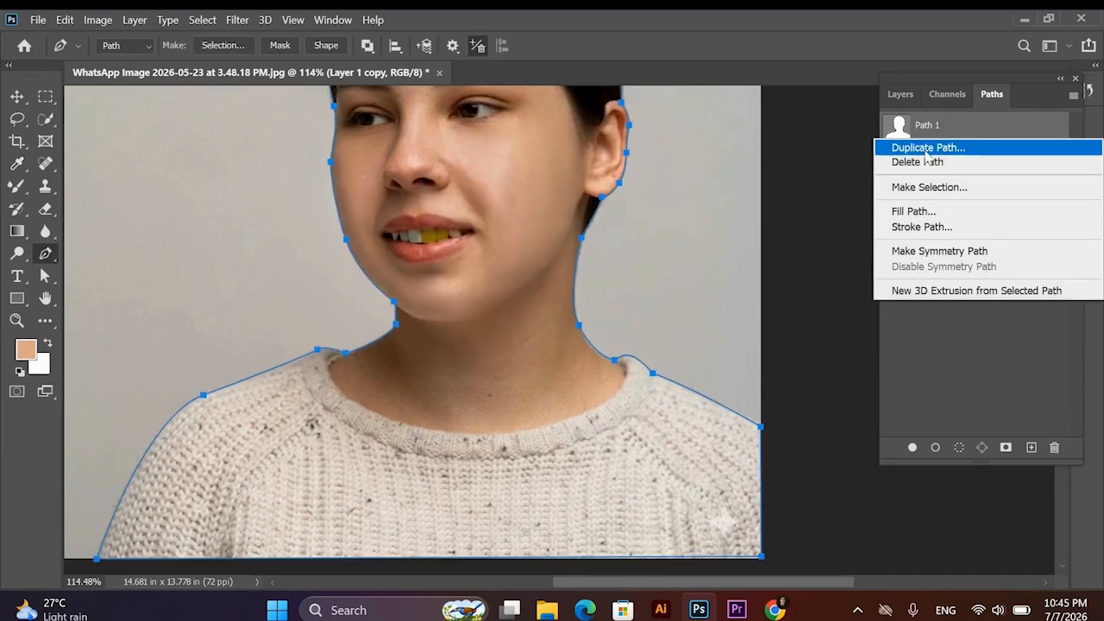
click(916, 187)
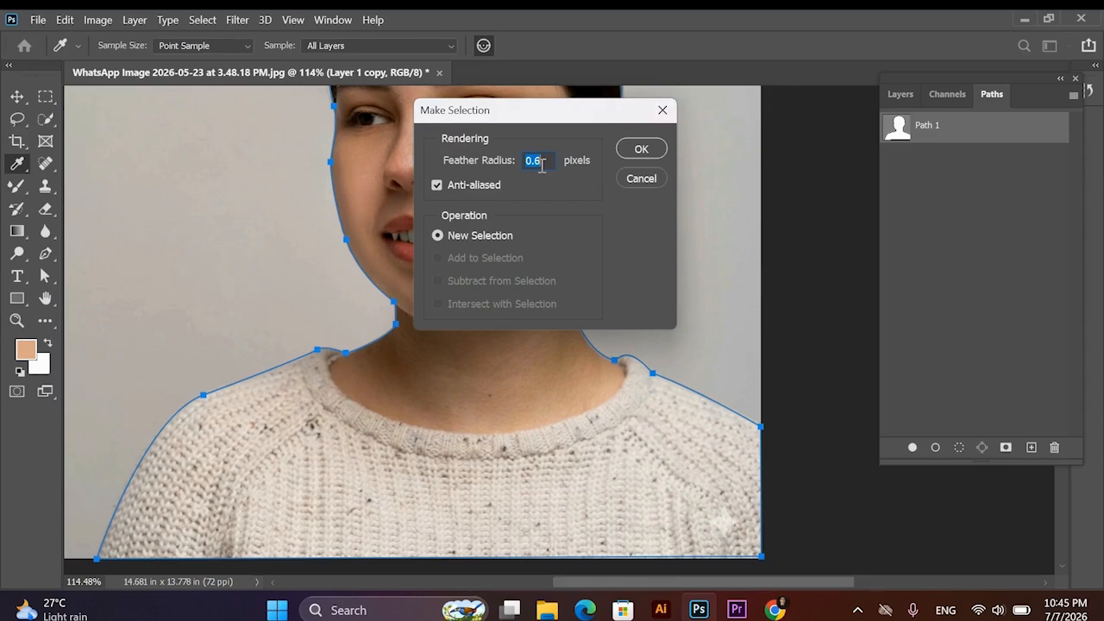
click(642, 150)
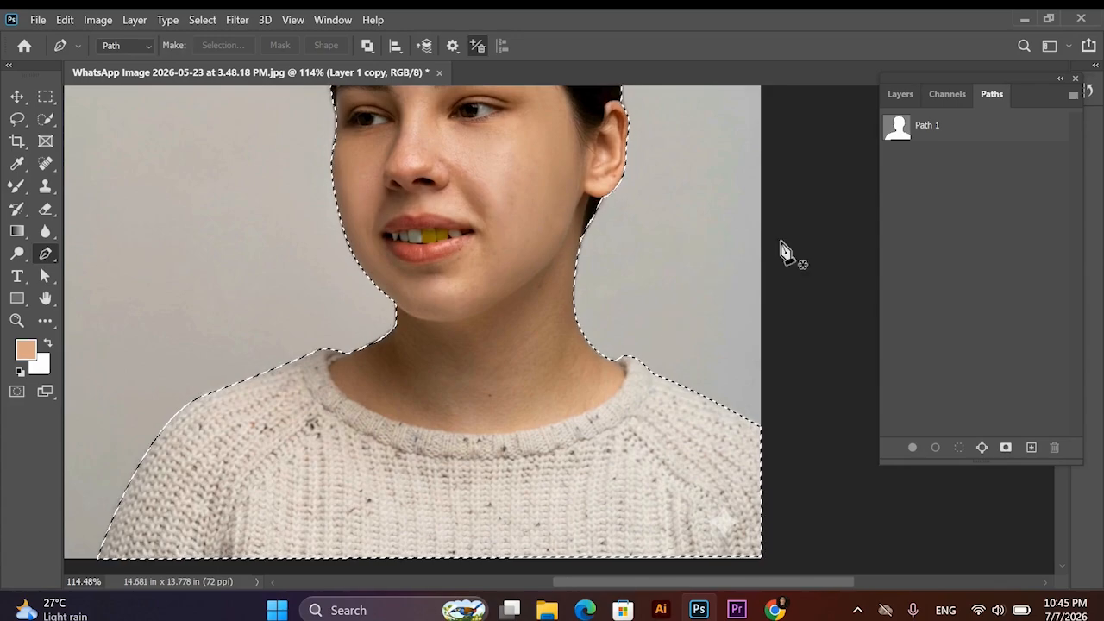
click(900, 92)
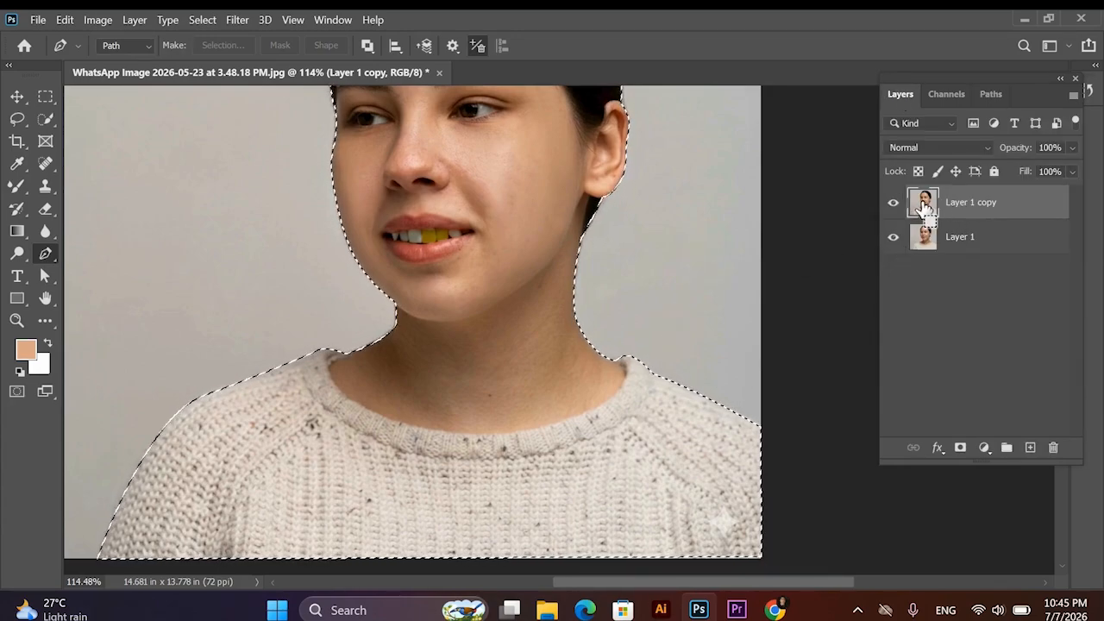
key(ctrl+j)
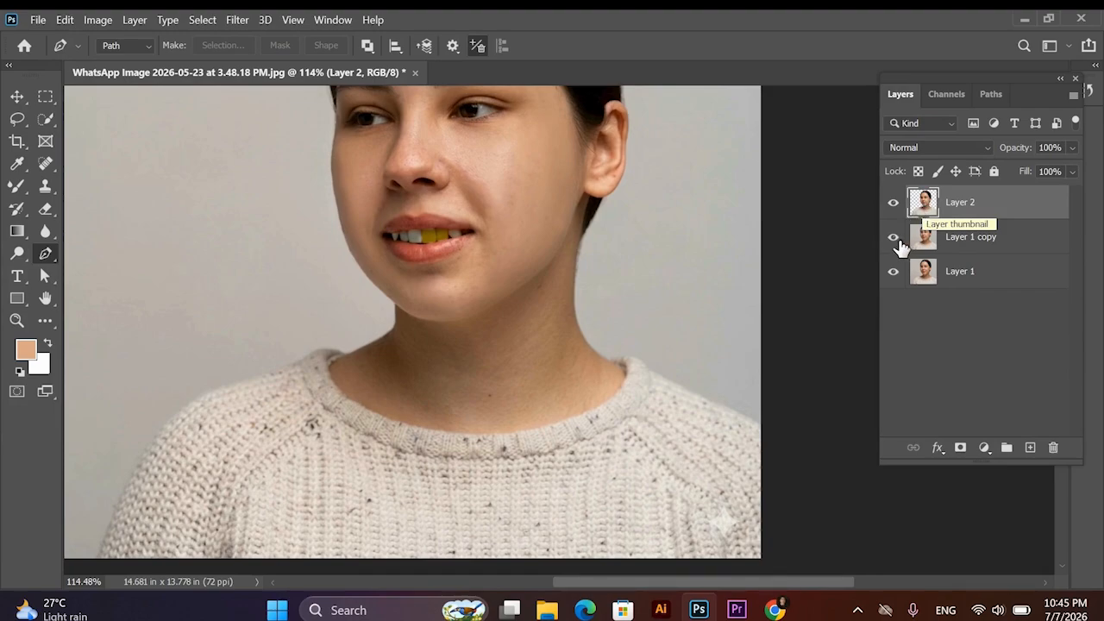
- Add a Solid Color fill layer in white (ffffff) above the cut-out layer
scroll(628, 428, down, 1)
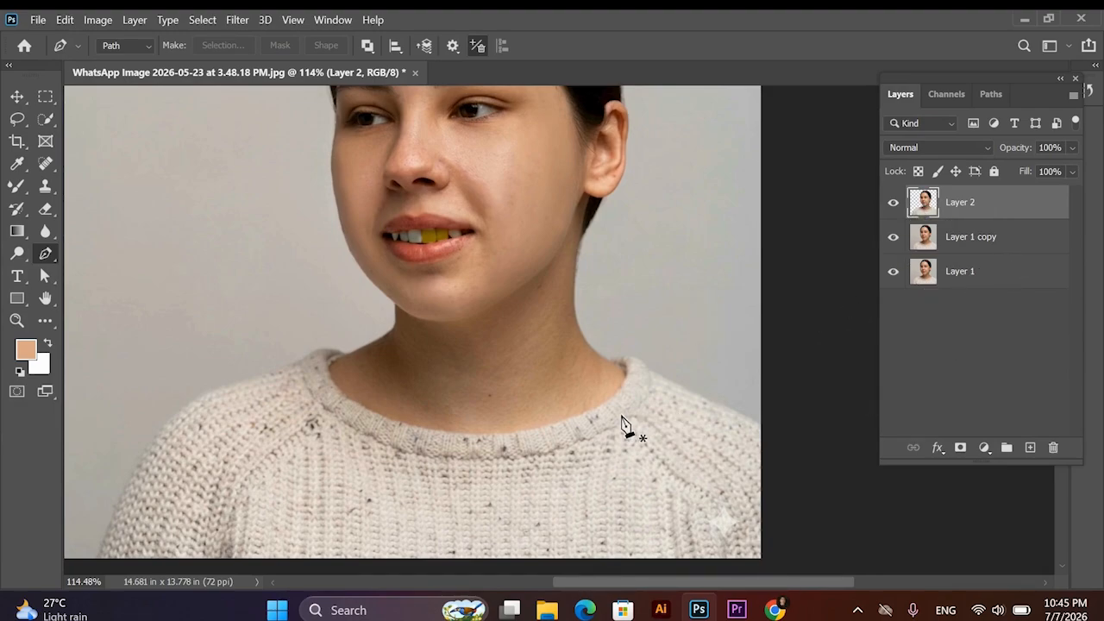
scroll(629, 405, down, 1)
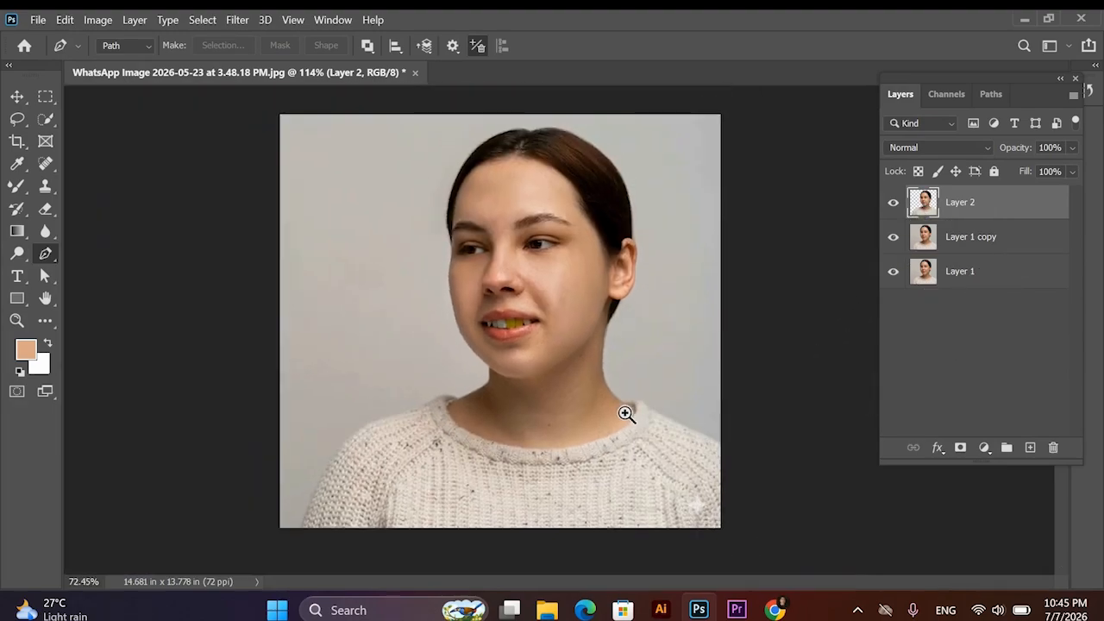
scroll(625, 412, down, 1)
click(990, 452)
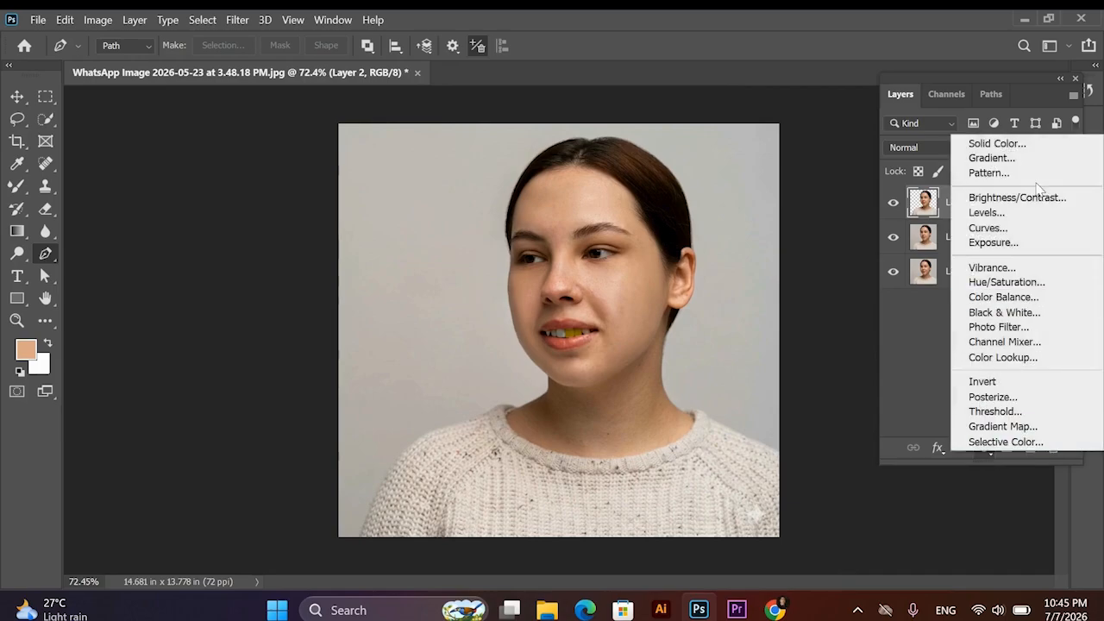
click(1042, 147)
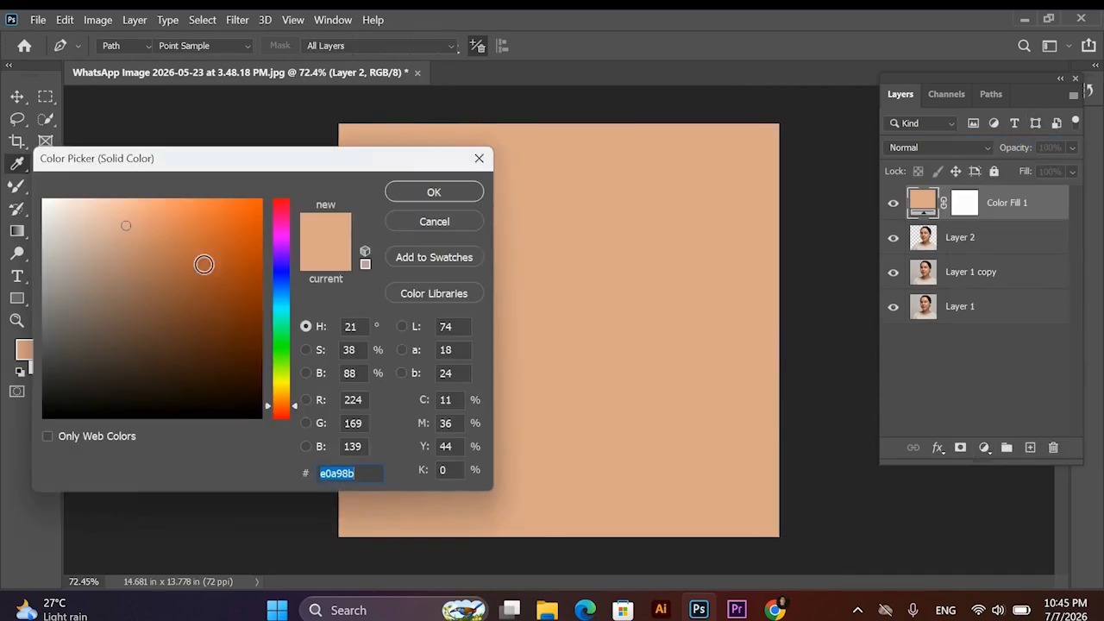
drag(74, 262, 35, 190)
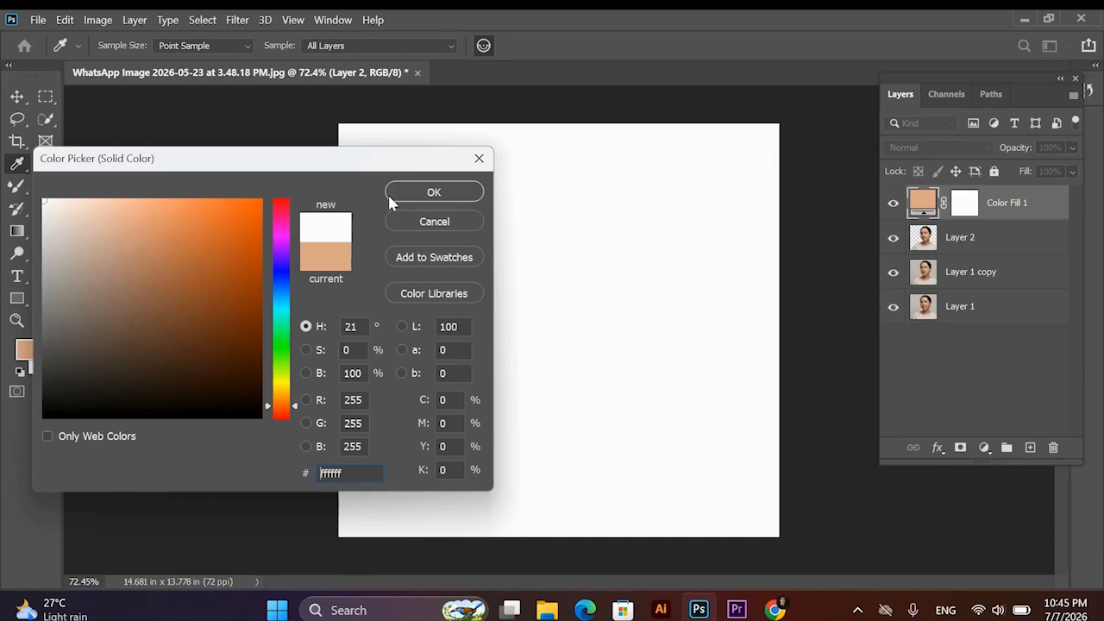
key(p)
click(427, 193)
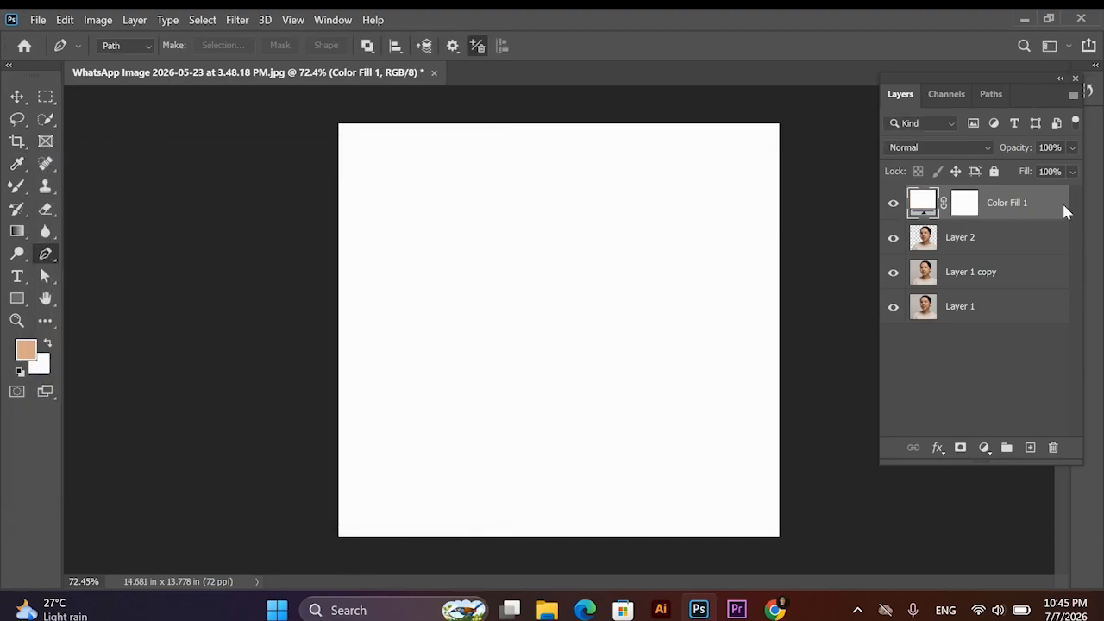
- Move the white Color Fill 1 layer beneath the woman's cut-out and make the cut-out Layer 2 active
drag(1000, 211, 999, 249)
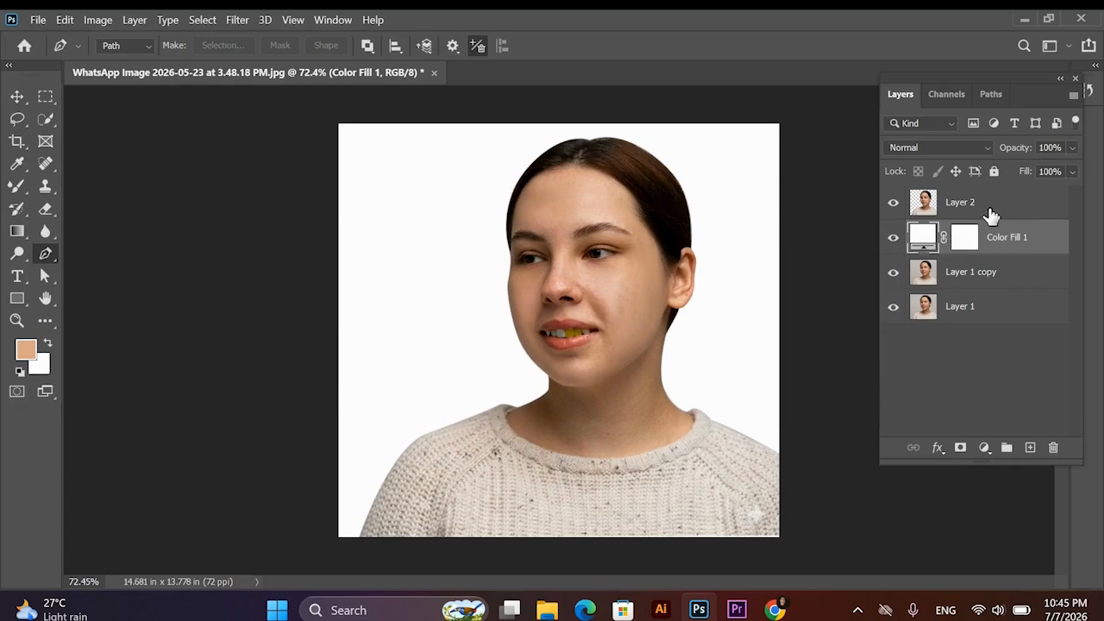
click(969, 211)
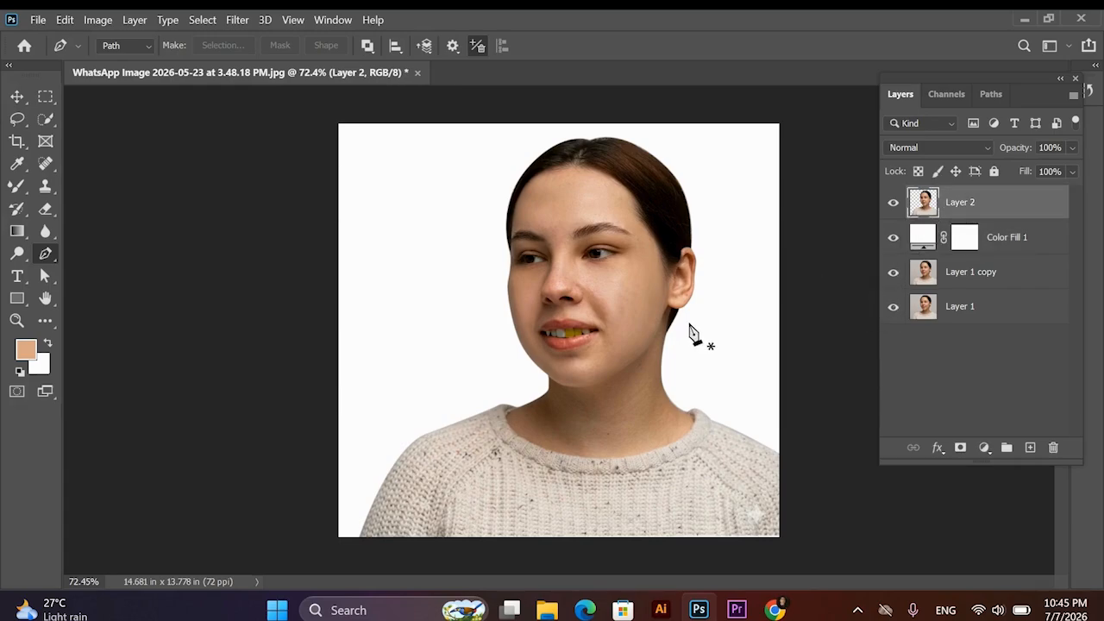
- Add a new empty layer above Layer 2 and outline the two yellow front teeth with a Lasso selection at 0 px feather
ctrl+click(595, 342)
drag(626, 362, 533, 395)
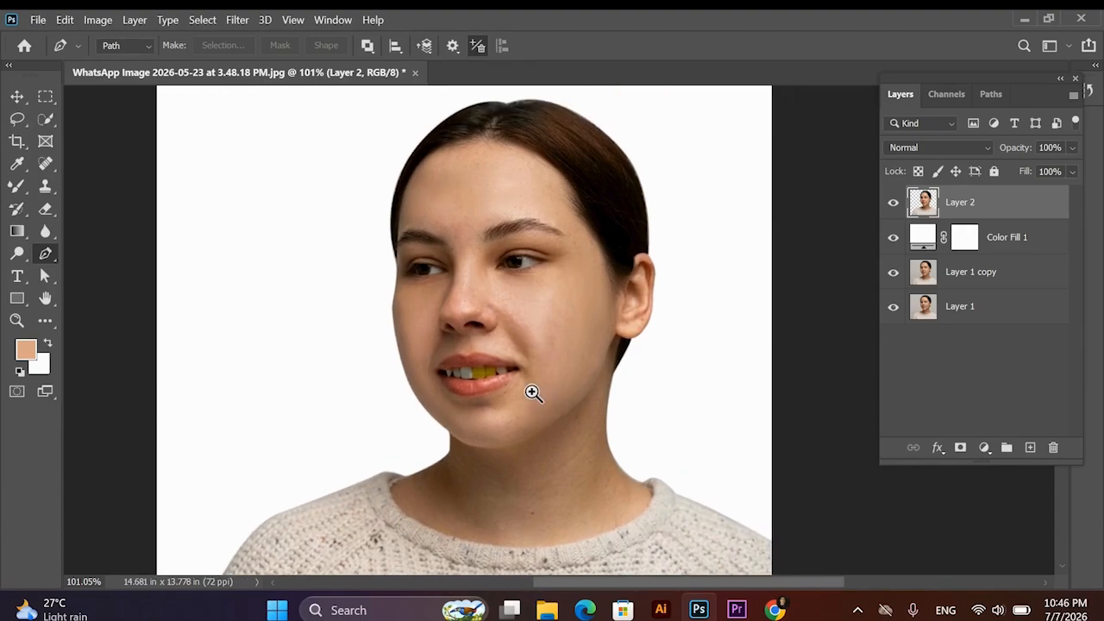
ctrl+click(546, 401)
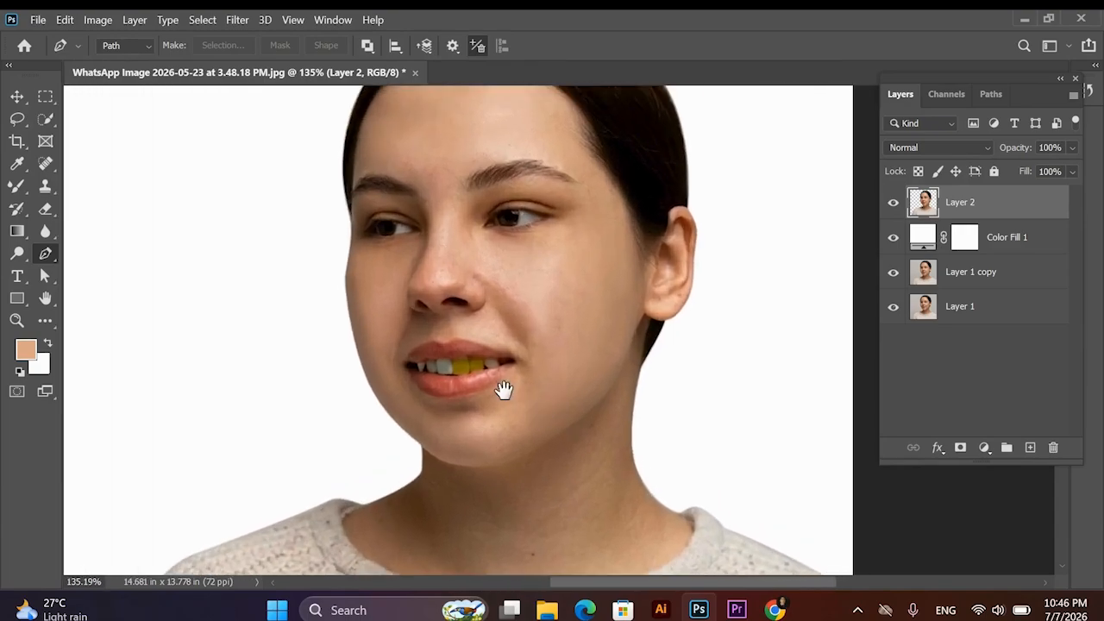
ctrl+click(537, 402)
ctrl+click(538, 402)
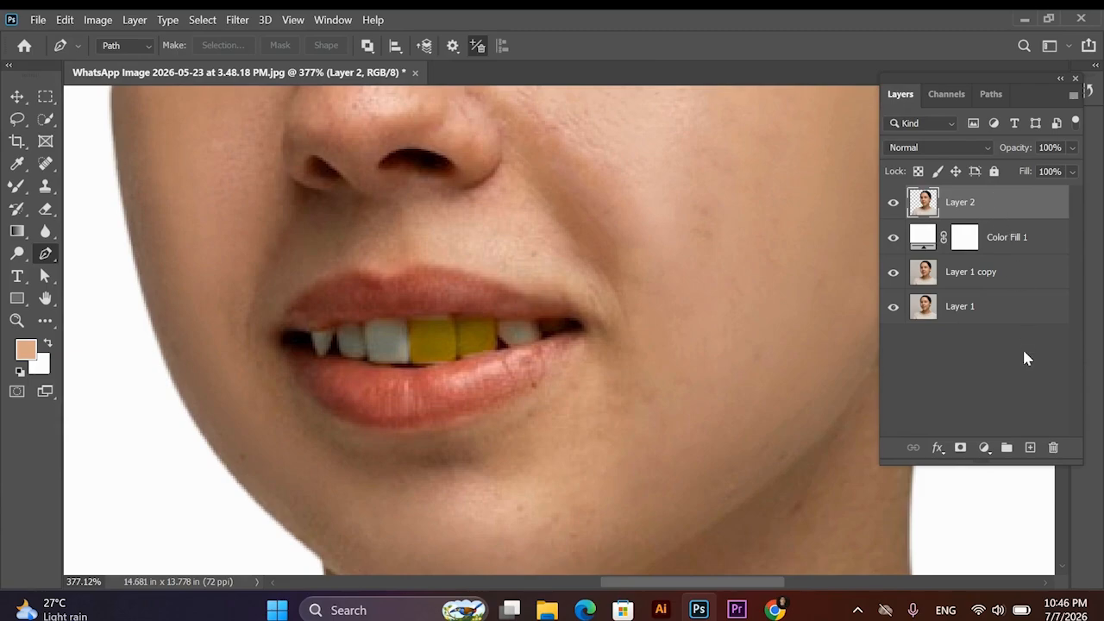
click(1028, 448)
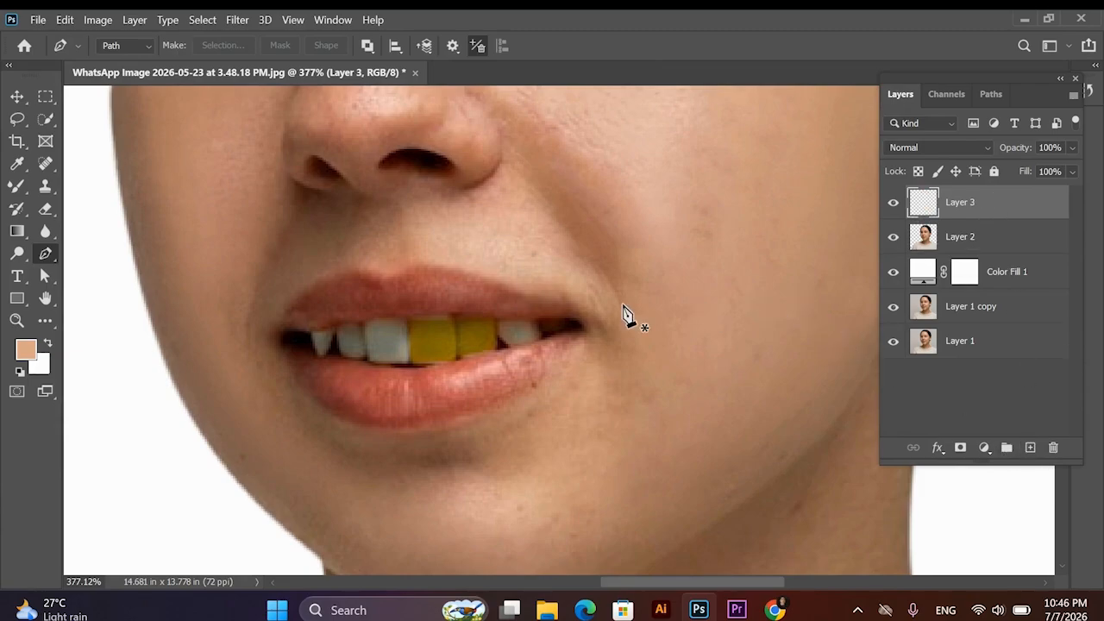
click(17, 119)
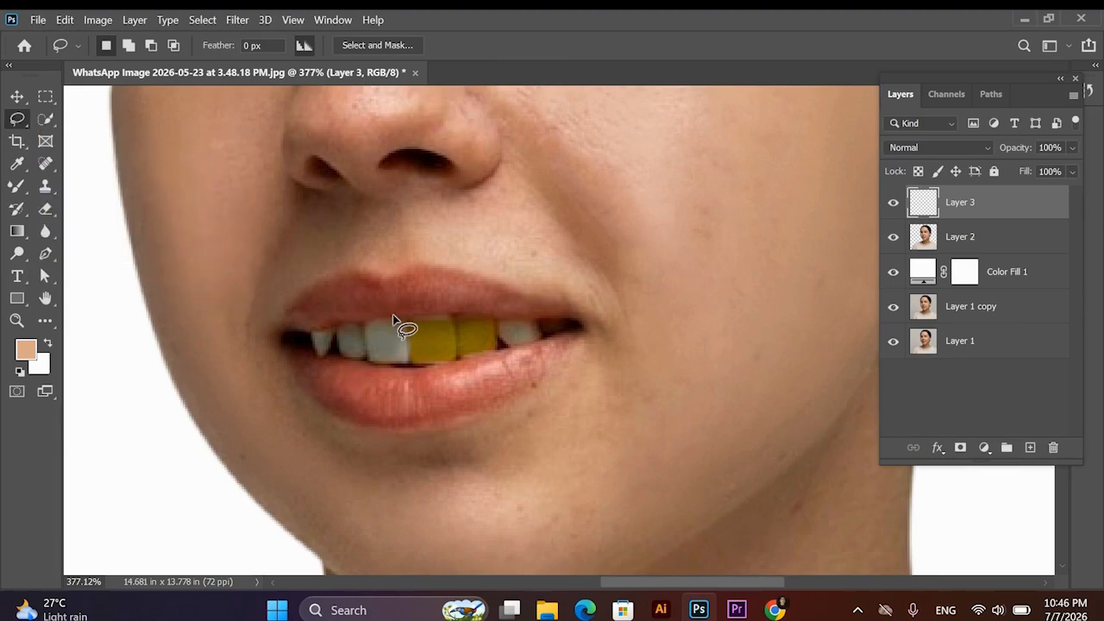
mouse_move(406, 322)
mouse_down()
mouse_move(410, 362)
mouse_move(425, 364)
mouse_move(501, 347)
mouse_move(496, 318)
mouse_move(406, 323)
mouse_up()
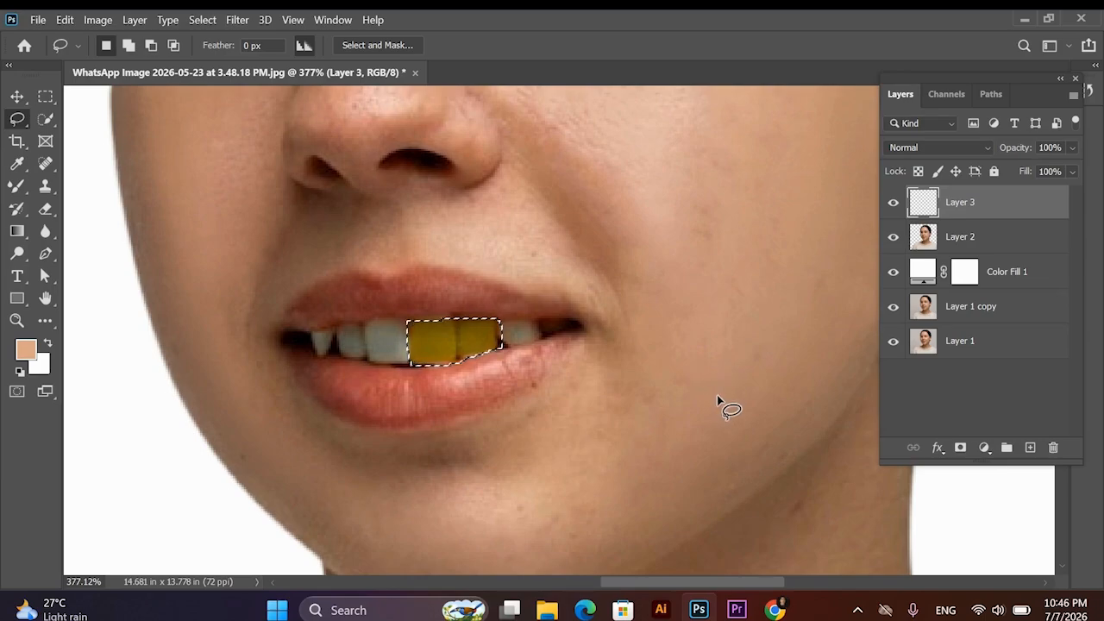
- Whiten the selected teeth with a Hue/Saturation adjustment layer, setting the Yellows to Hue +14 and Lightness +90
click(982, 447)
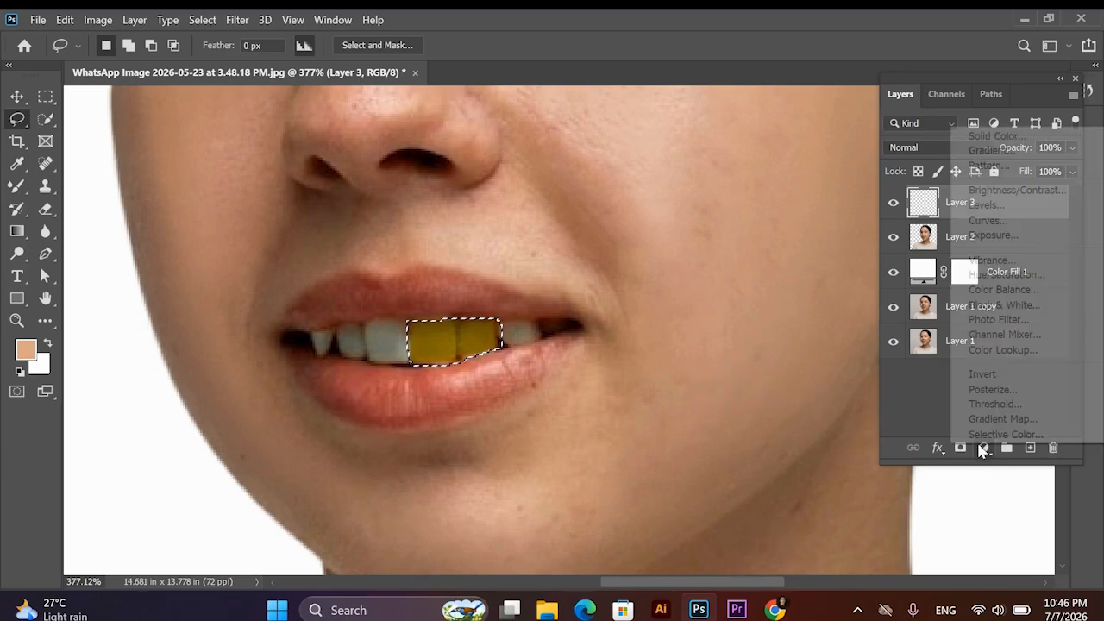
click(1005, 274)
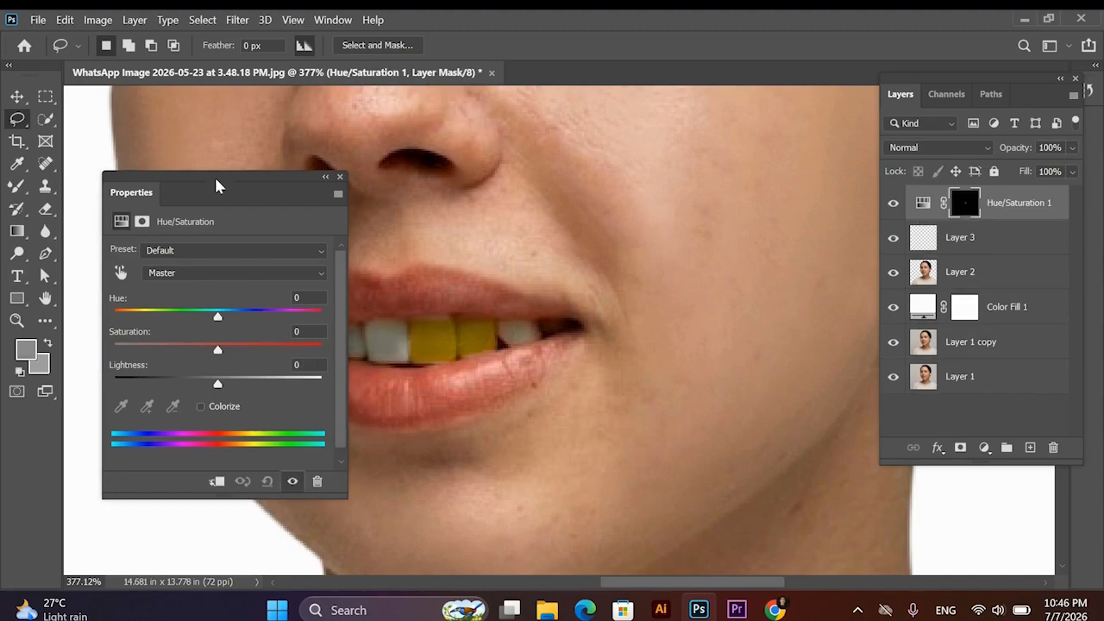
click(183, 274)
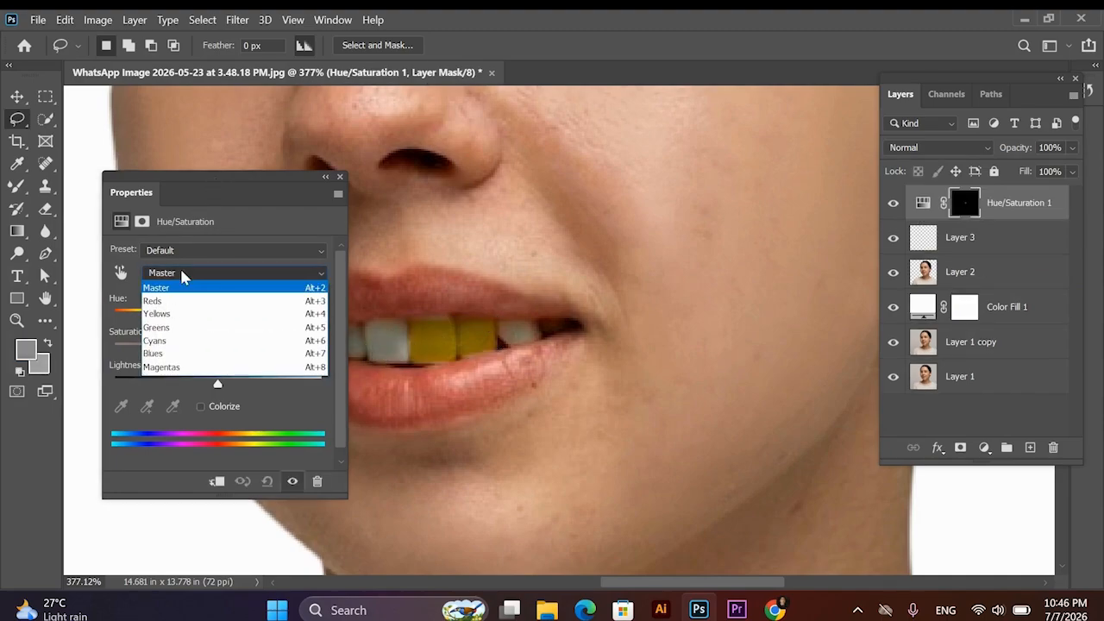
click(171, 317)
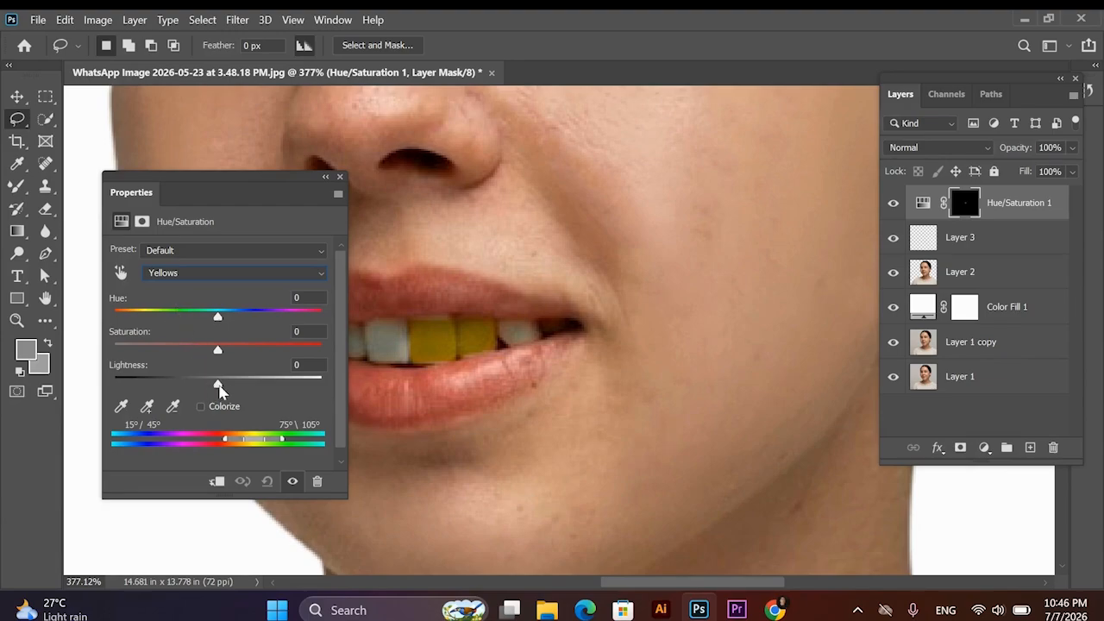
drag(220, 389, 306, 397)
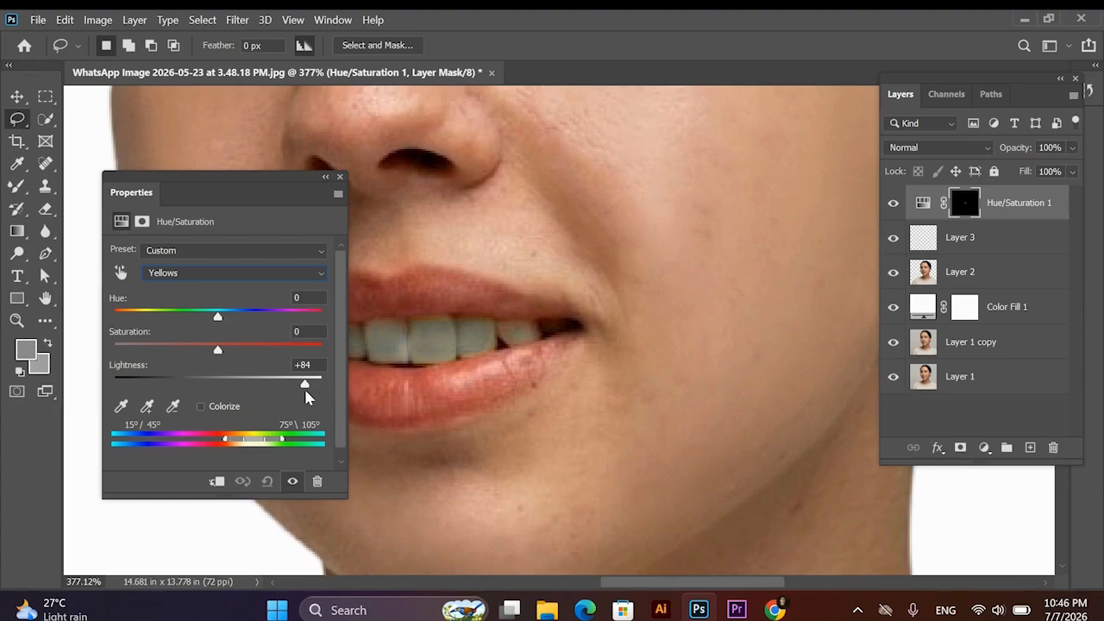
mouse_move(306, 396)
mouse_down()
mouse_move(338, 398)
mouse_move(309, 402)
mouse_up()
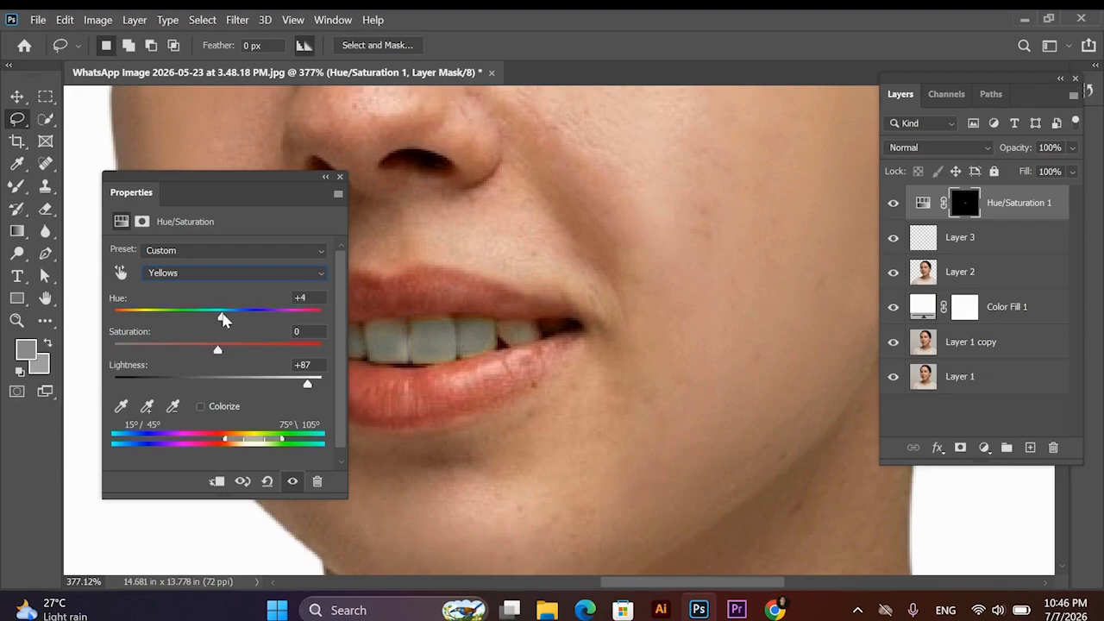
drag(222, 319, 233, 319)
mouse_move(308, 390)
mouse_down()
mouse_move(326, 394)
mouse_move(311, 389)
mouse_up()
drag(259, 180, 181, 225)
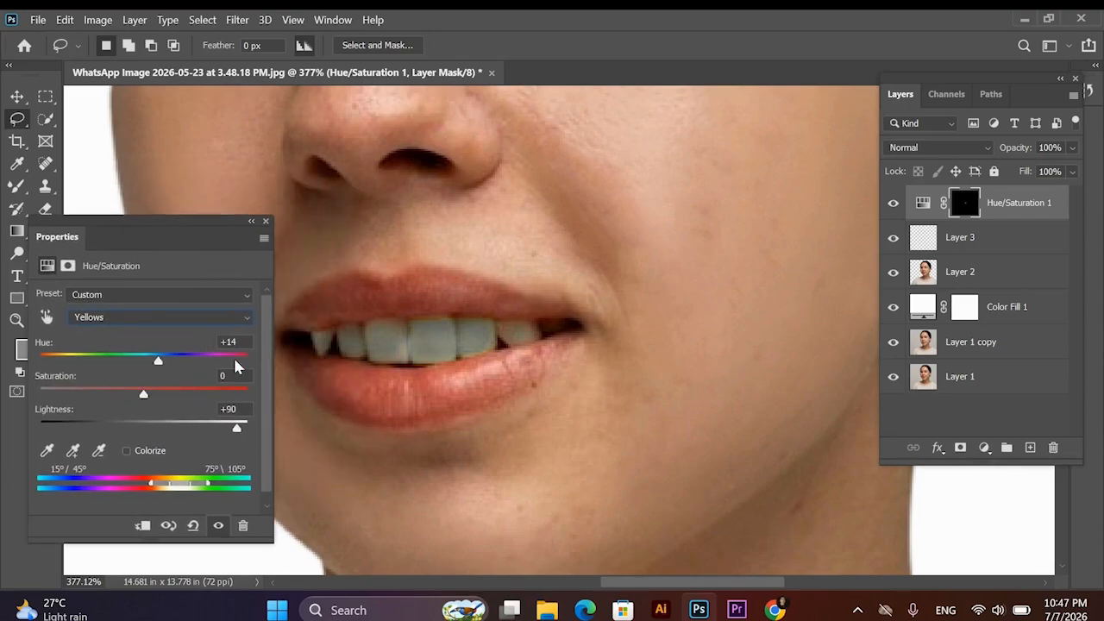
click(264, 220)
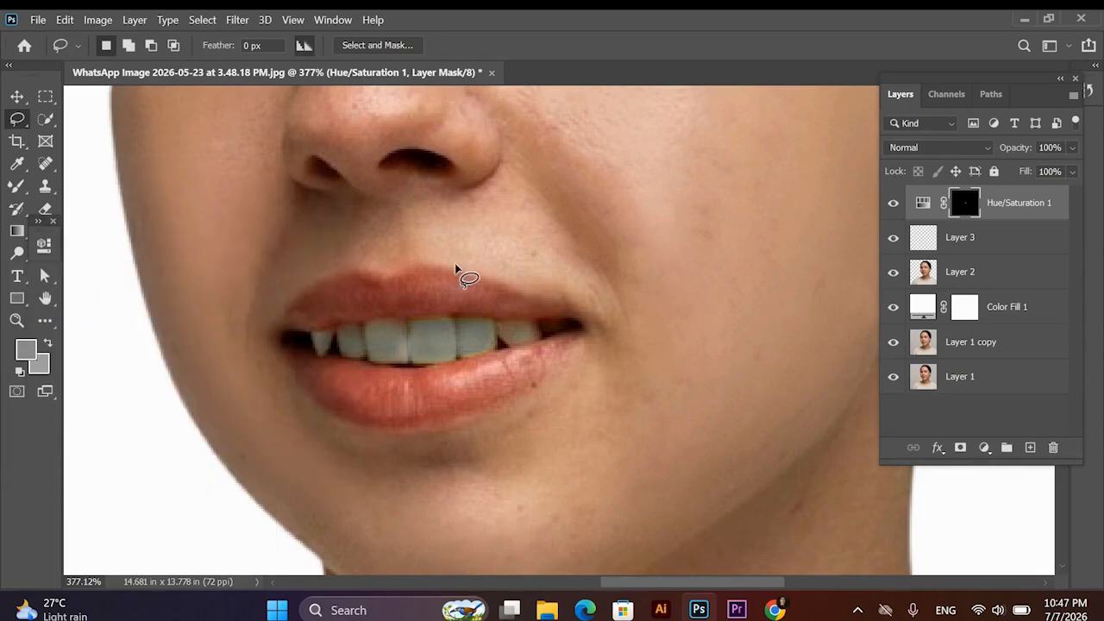
- Select all layers from Hue/Saturation 1 down to Layer 1 and stamp them into a new merged layer on top
scroll(611, 361, down, 1)
scroll(603, 376, down, 5)
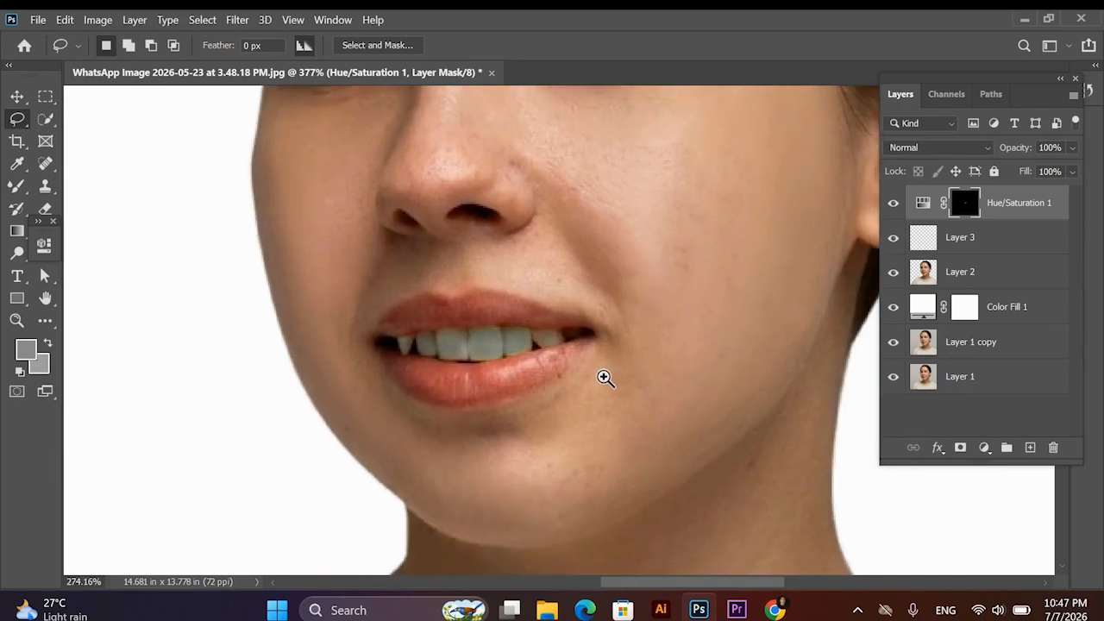
scroll(578, 397, up, 3)
scroll(562, 385, down, 8)
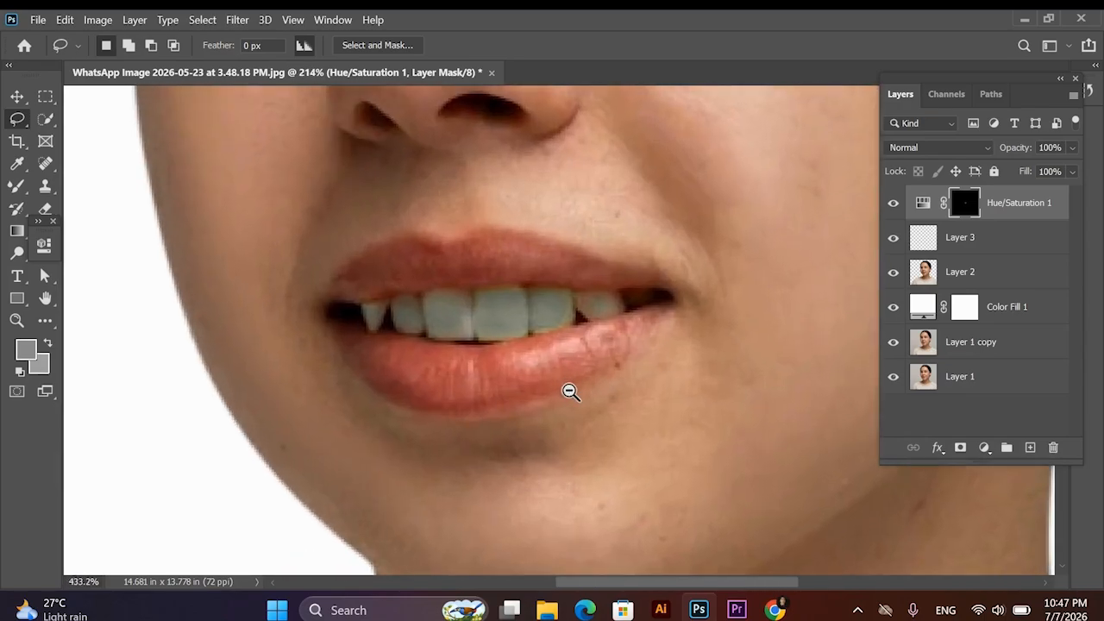
scroll(583, 390, down, 3)
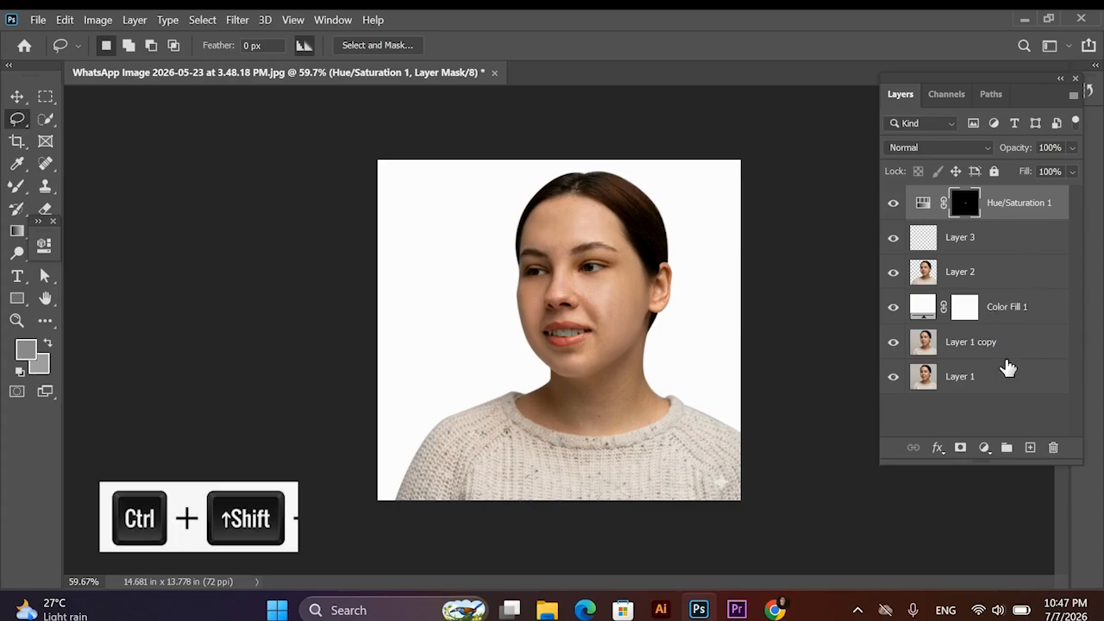
ctrl+shift+click(1005, 376)
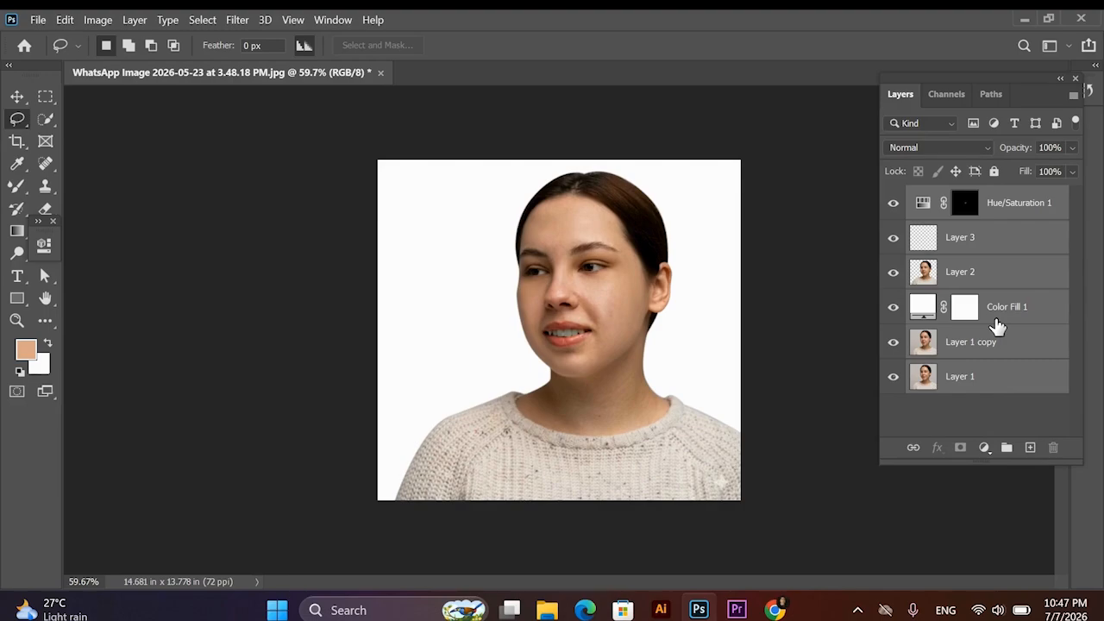
key(ctrl+alt+shift+e)
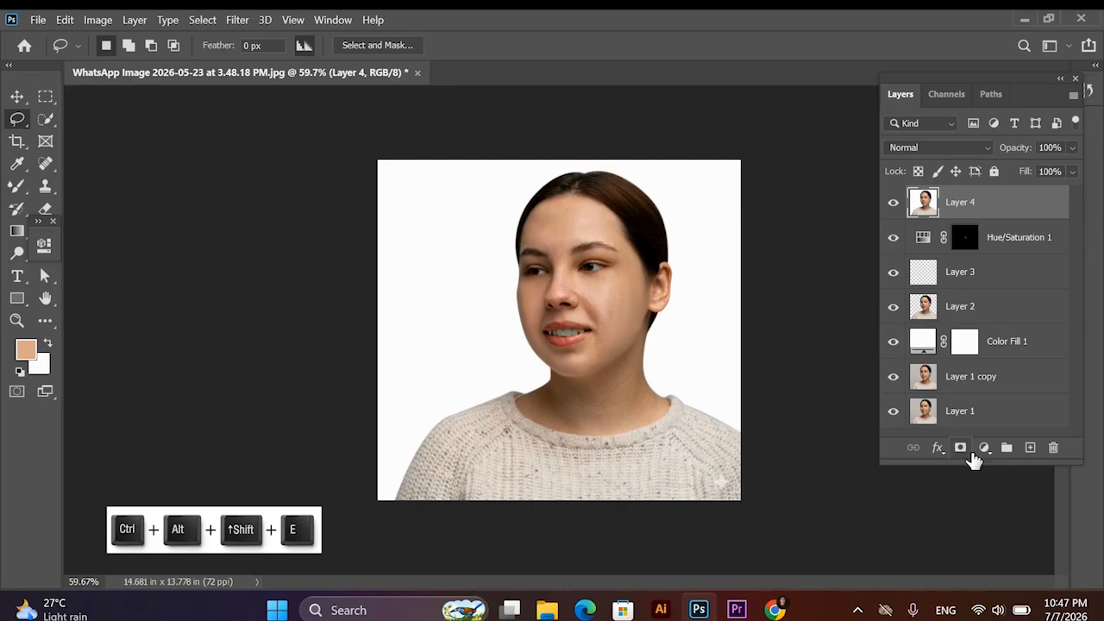
- Add a Brightness/Contrast adjustment layer above the merged Layer 4 with Brightness 23 and Contrast 22
click(984, 448)
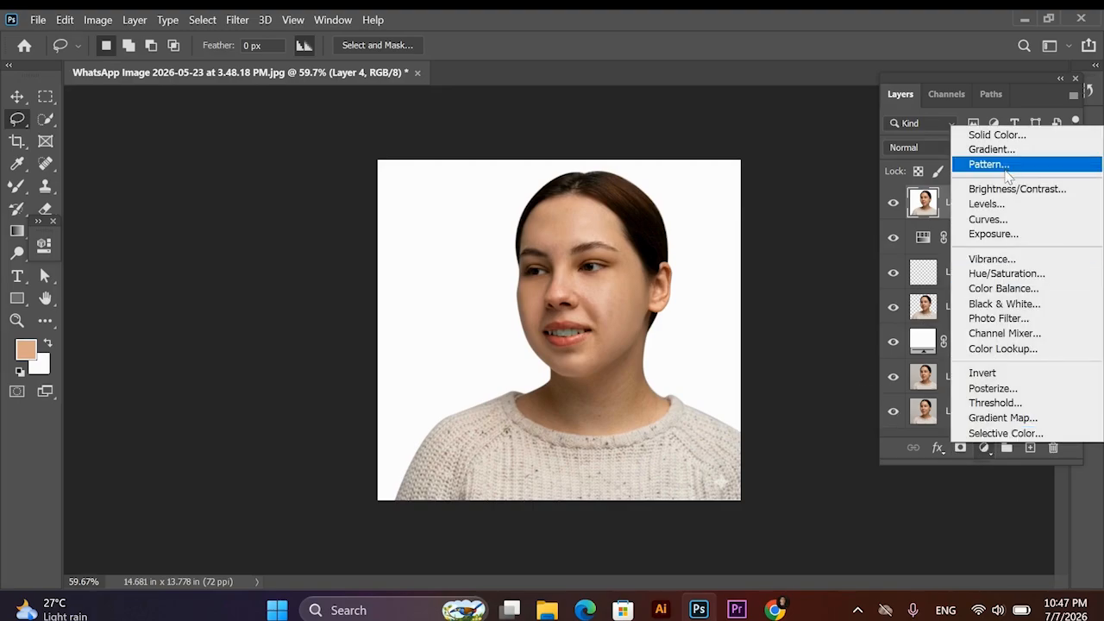
click(1025, 189)
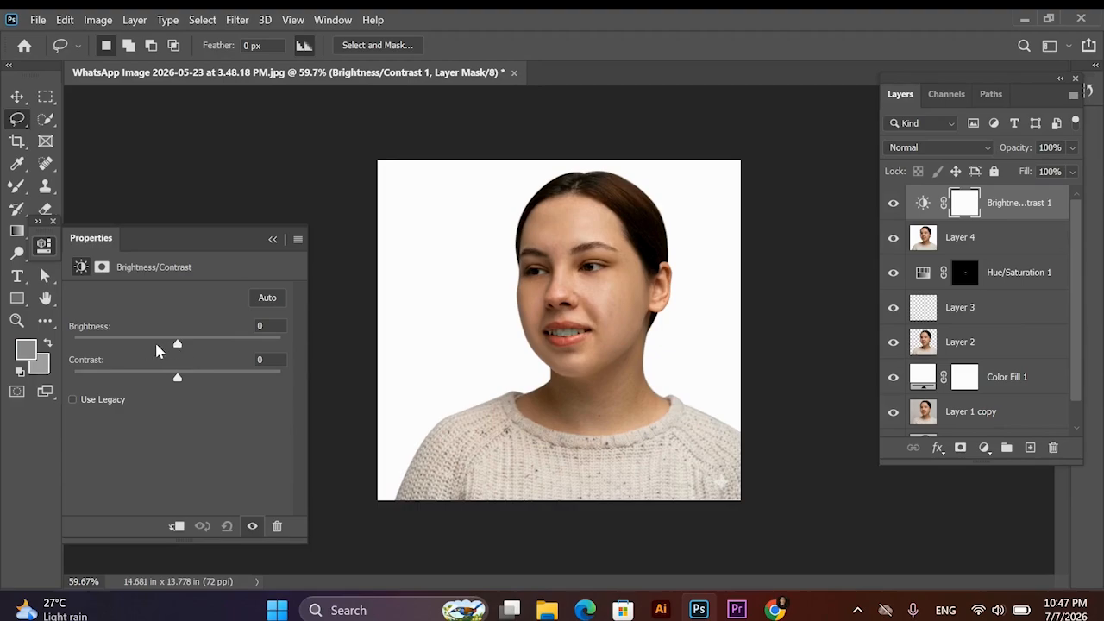
drag(178, 348, 214, 390)
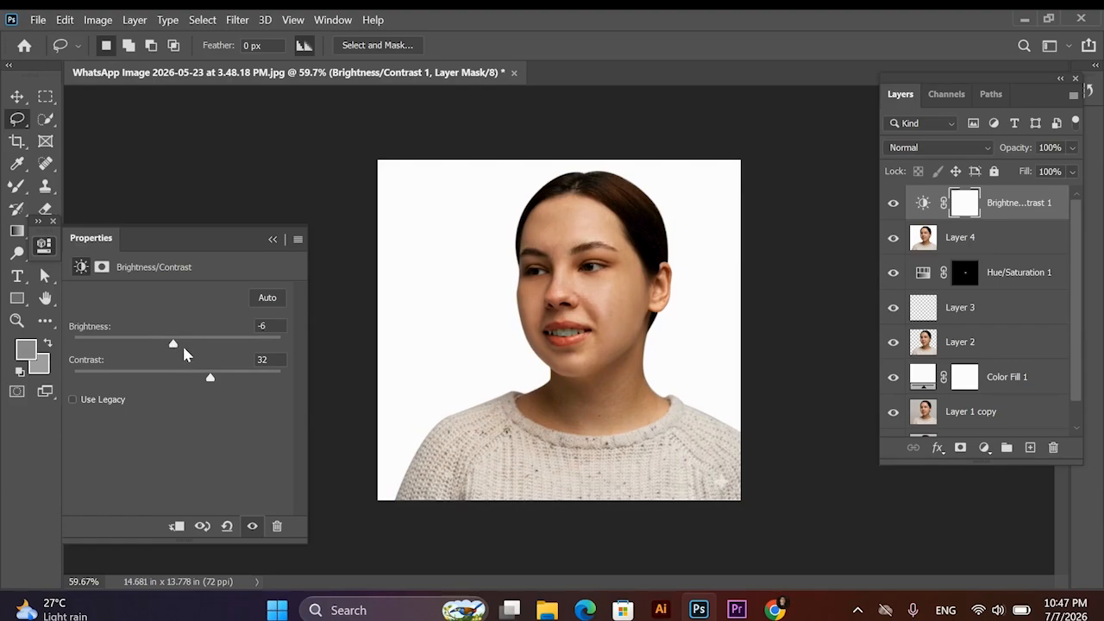
drag(176, 345, 179, 346)
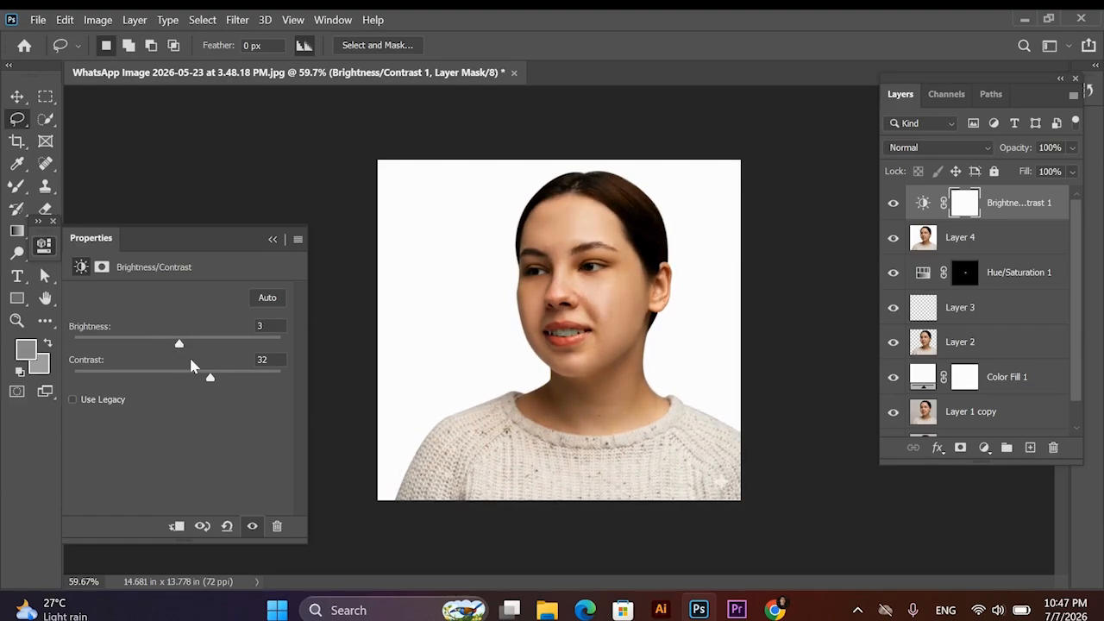
mouse_move(209, 379)
mouse_down()
mouse_move(224, 382)
mouse_move(201, 385)
mouse_up()
drag(180, 345, 193, 348)
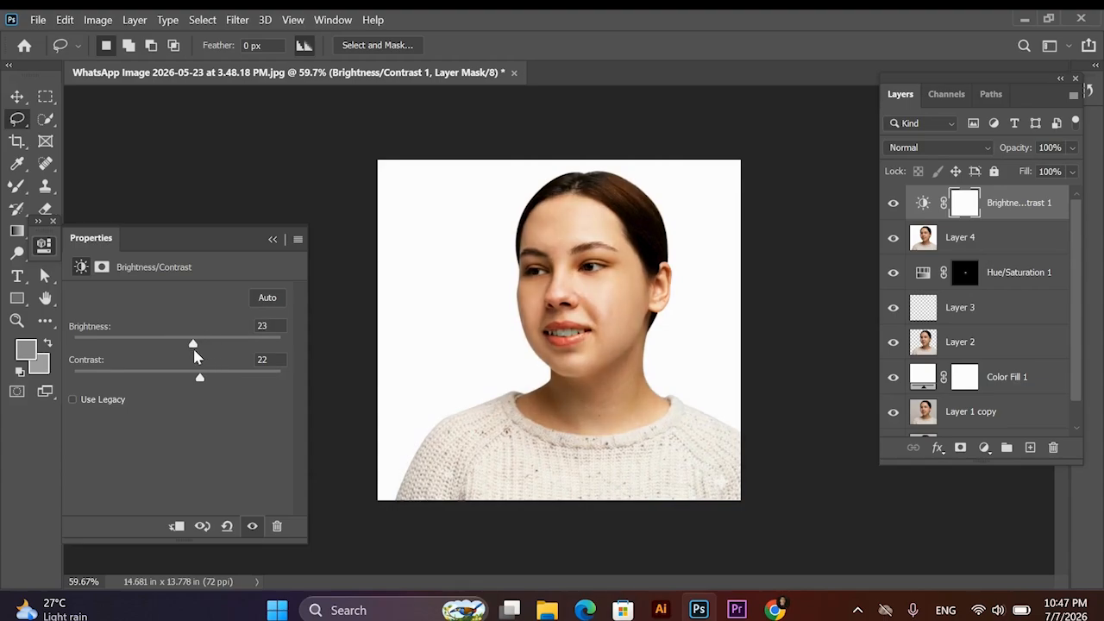
click(272, 239)
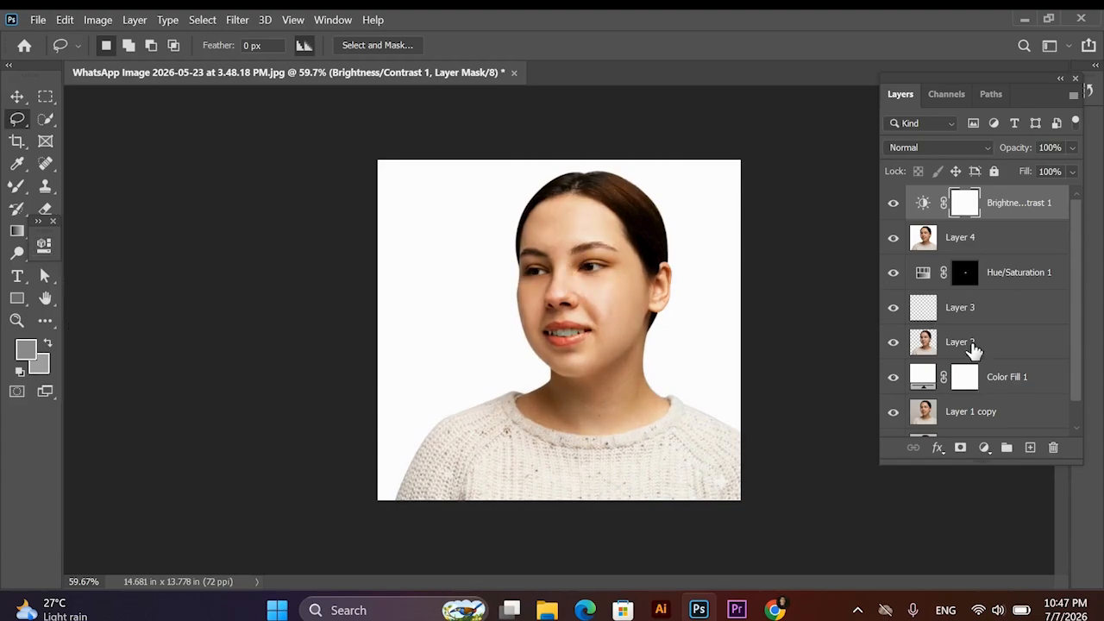
- Add a Levels adjustment layer above the Brightness/Contrast layer and fine-tune its RGB midtones slightly
click(983, 449)
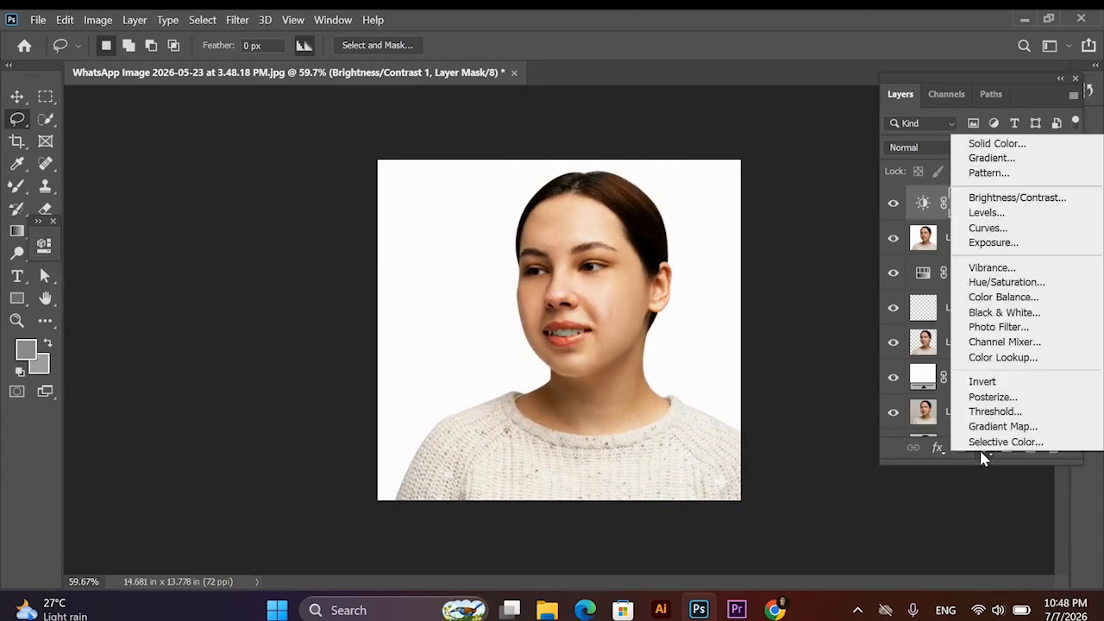
click(985, 216)
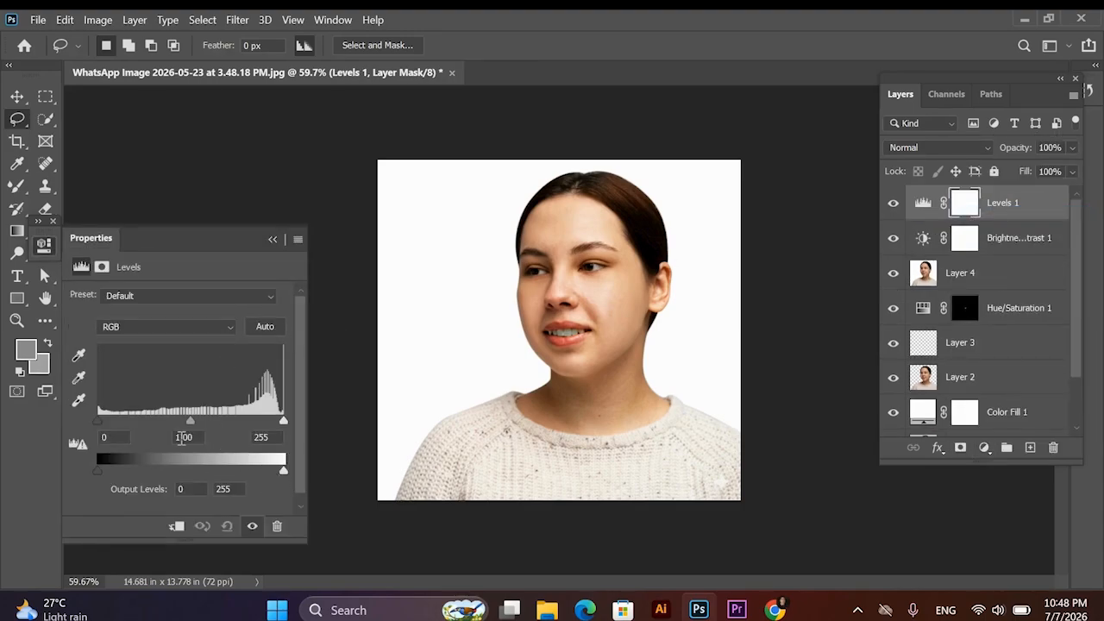
mouse_move(193, 424)
mouse_down()
mouse_move(207, 423)
mouse_move(192, 425)
mouse_up()
click(273, 238)
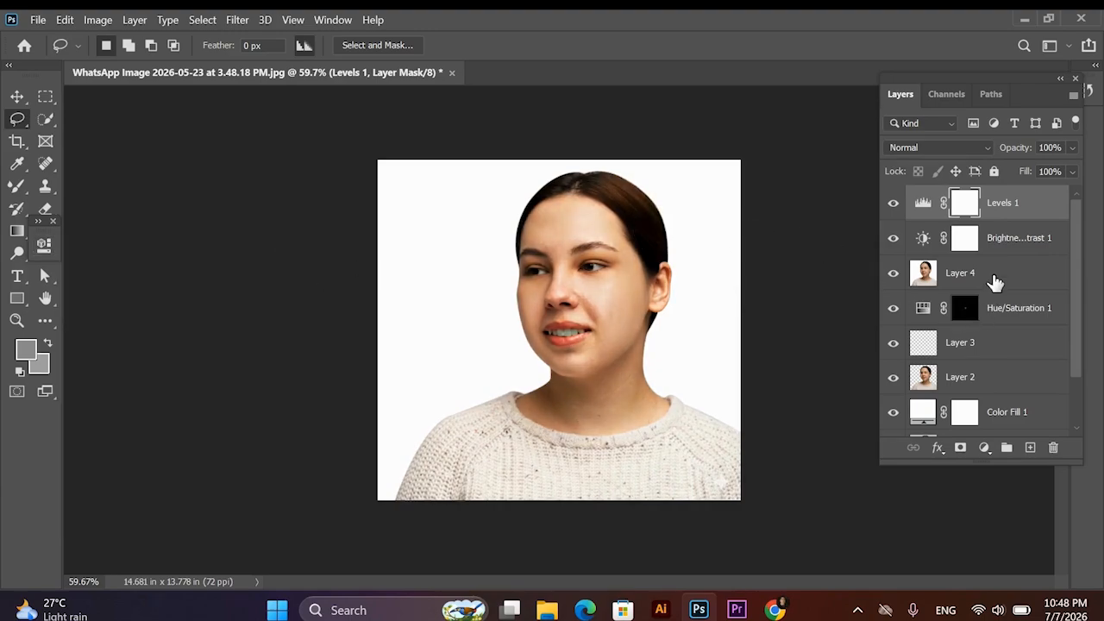
- Add a Hue/Saturation adjustment layer above Levels 1 with the Master Saturation at +2 and Lightness at +2
click(984, 446)
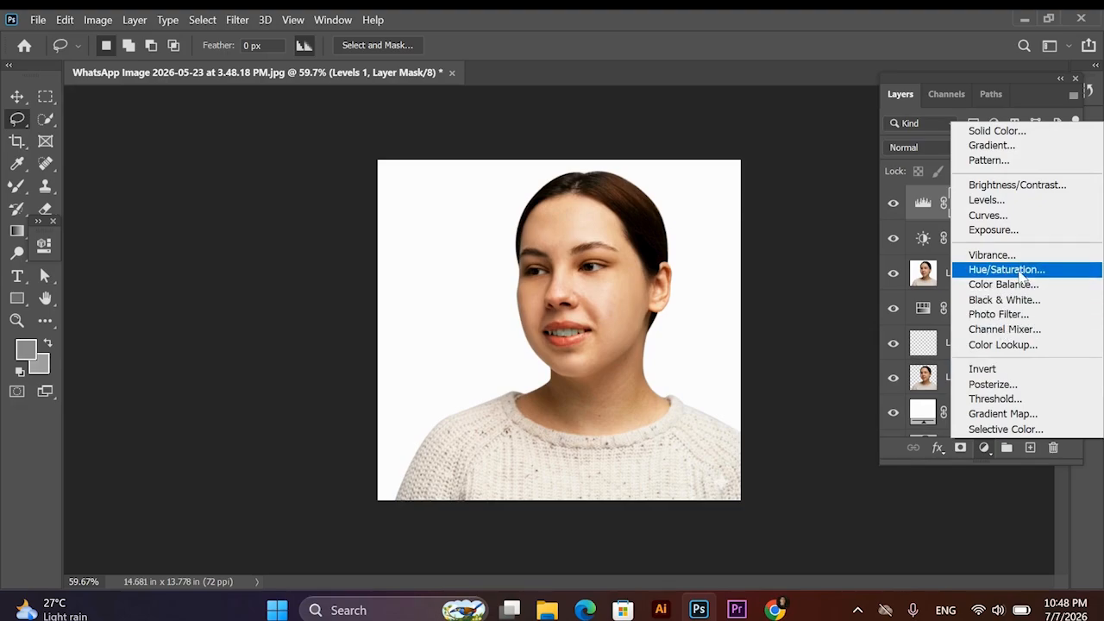
click(1006, 270)
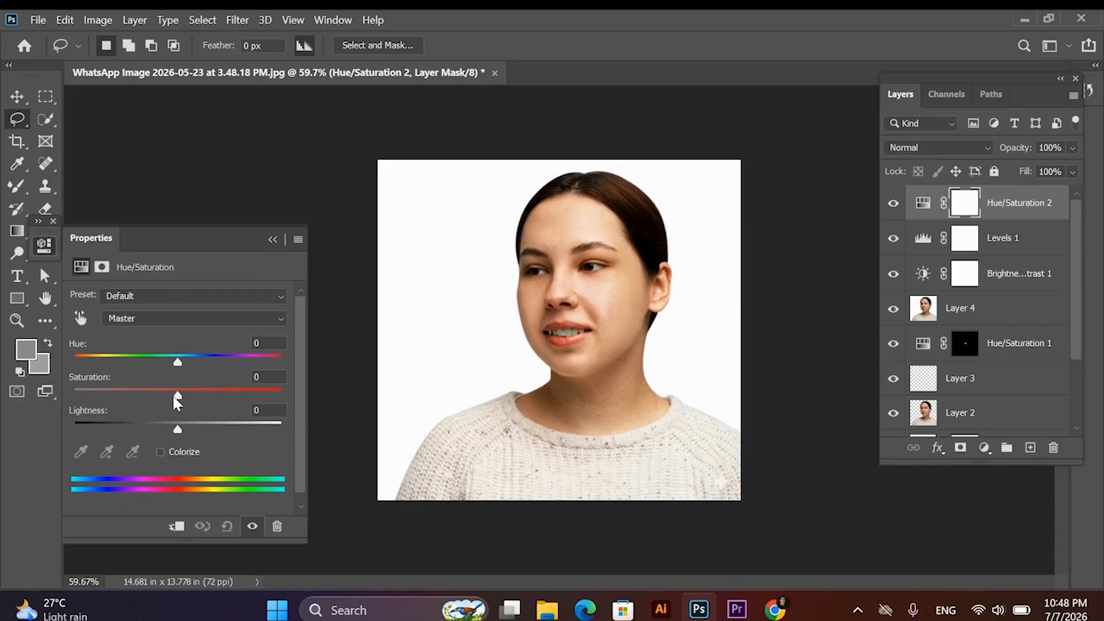
drag(176, 400, 177, 364)
drag(179, 430, 185, 430)
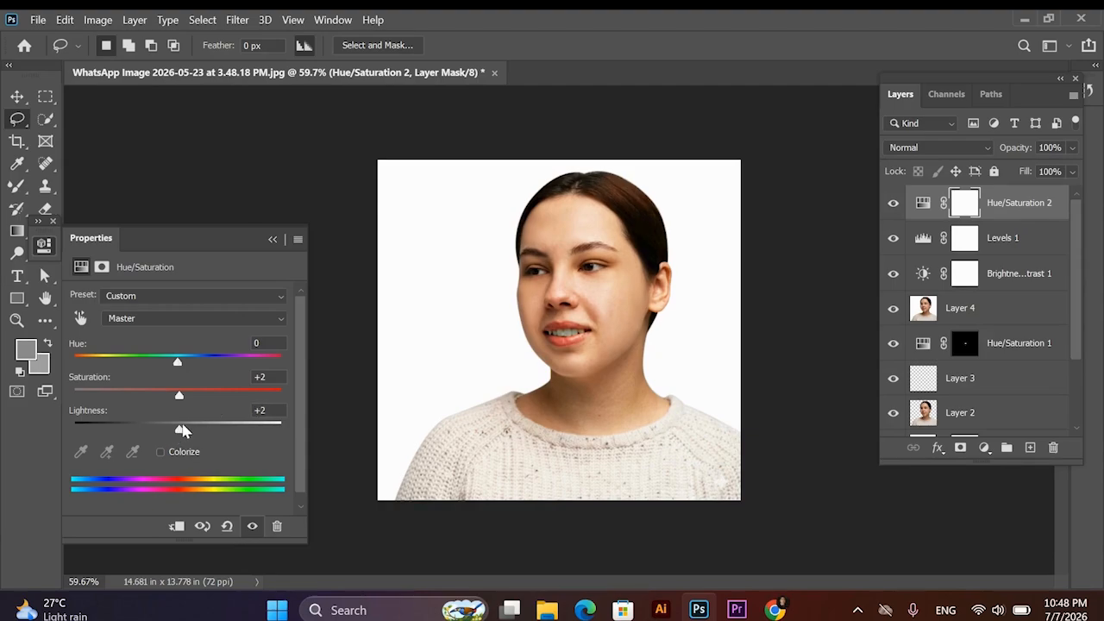
click(311, 252)
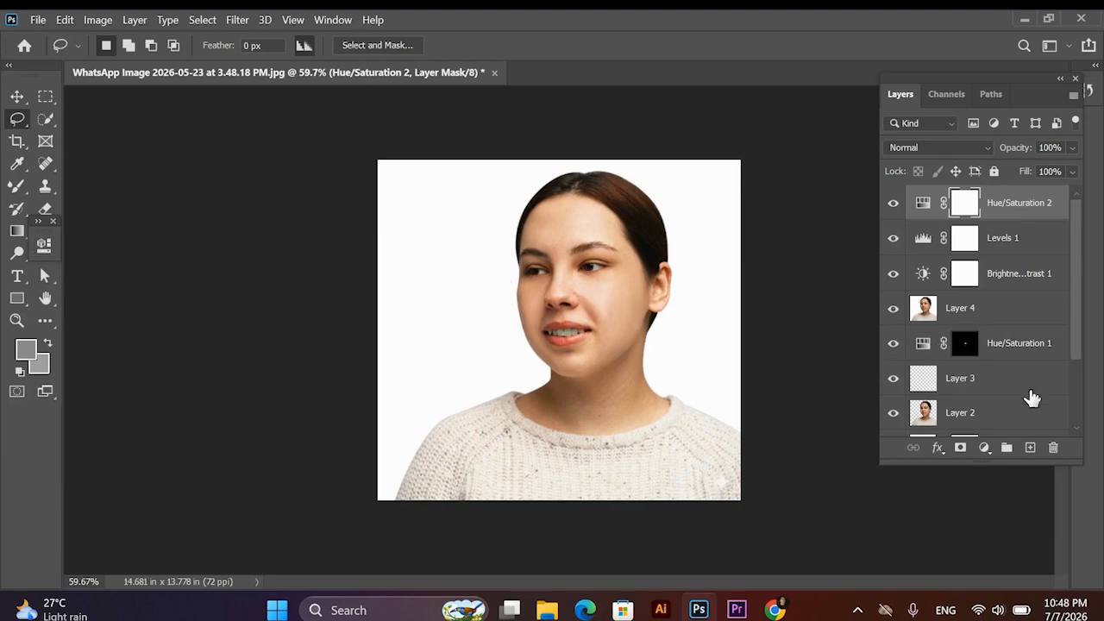
- Add a Curves adjustment layer above Hue/Saturation 2, slightly lifting the RGB curve at its midpoint and fine-tuning a point in the shadows
click(985, 447)
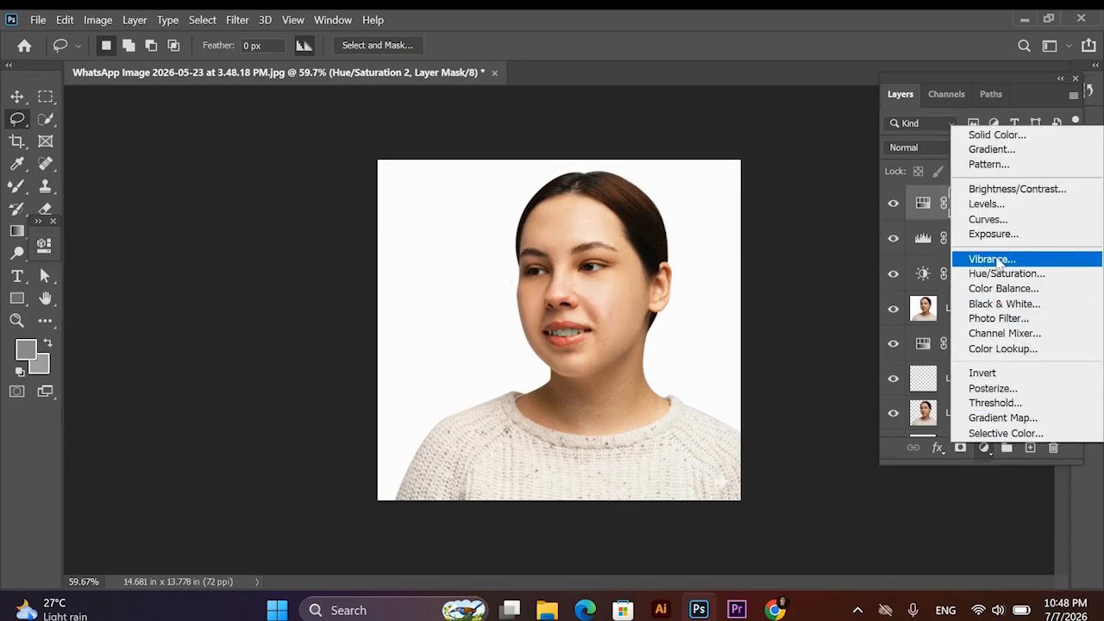
click(1000, 222)
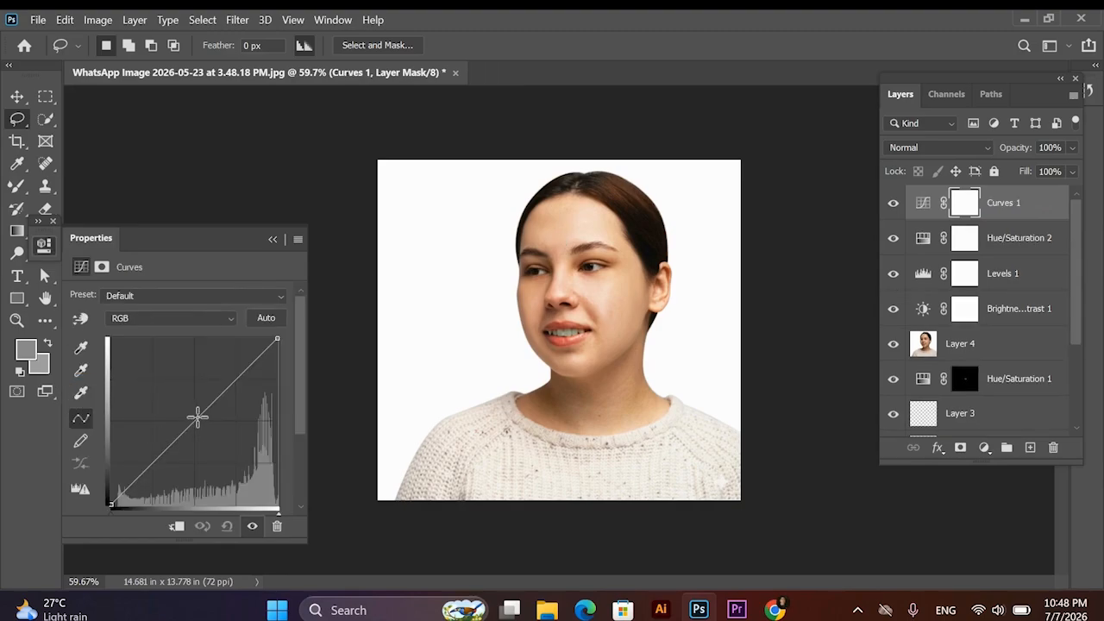
mouse_move(197, 417)
mouse_down()
mouse_move(198, 432)
mouse_move(195, 415)
mouse_up()
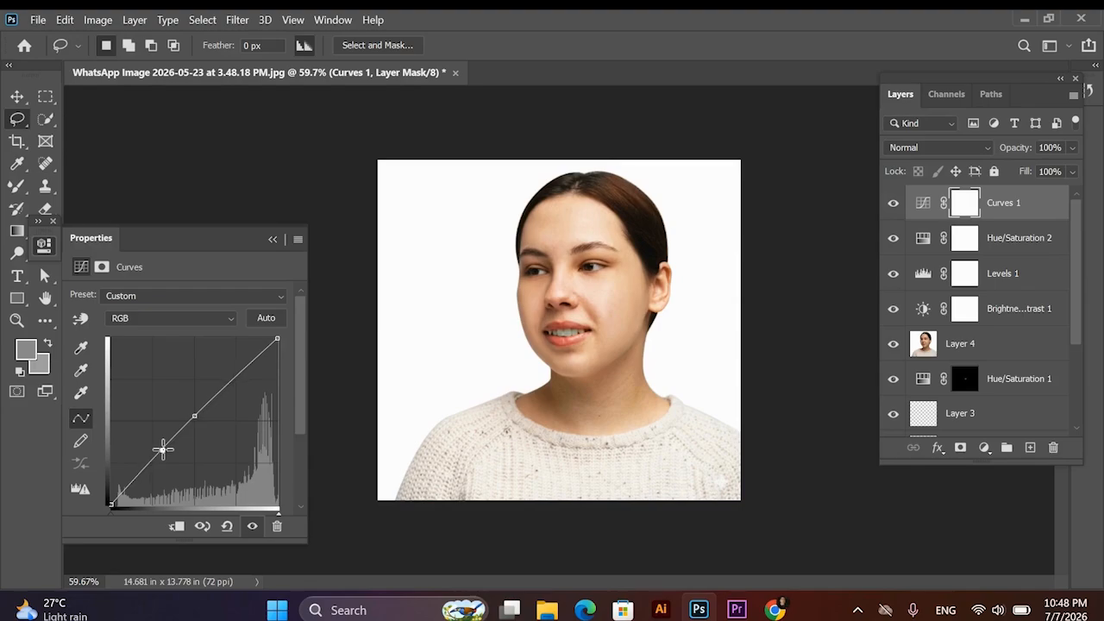
drag(163, 449, 162, 451)
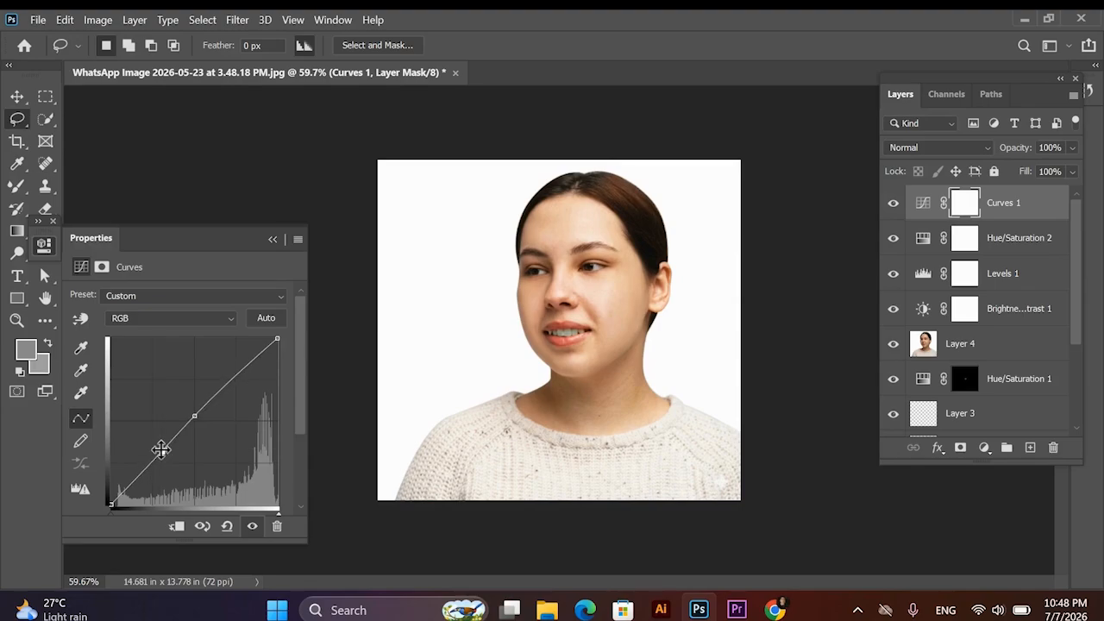
click(272, 239)
scroll(997, 333, down, 2)
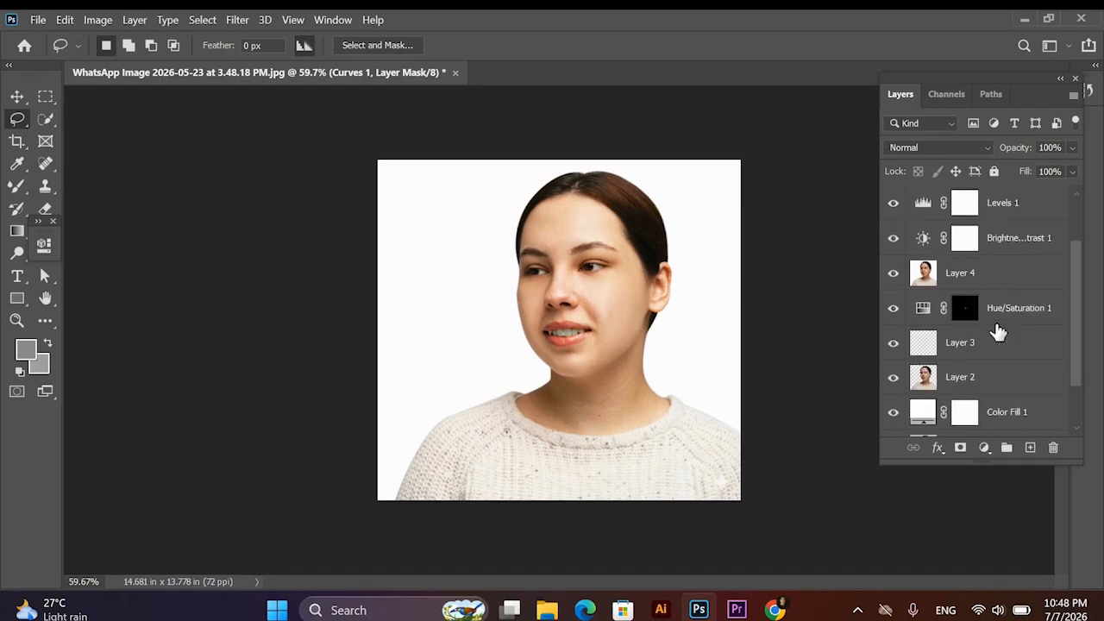
scroll(997, 333, down, 2)
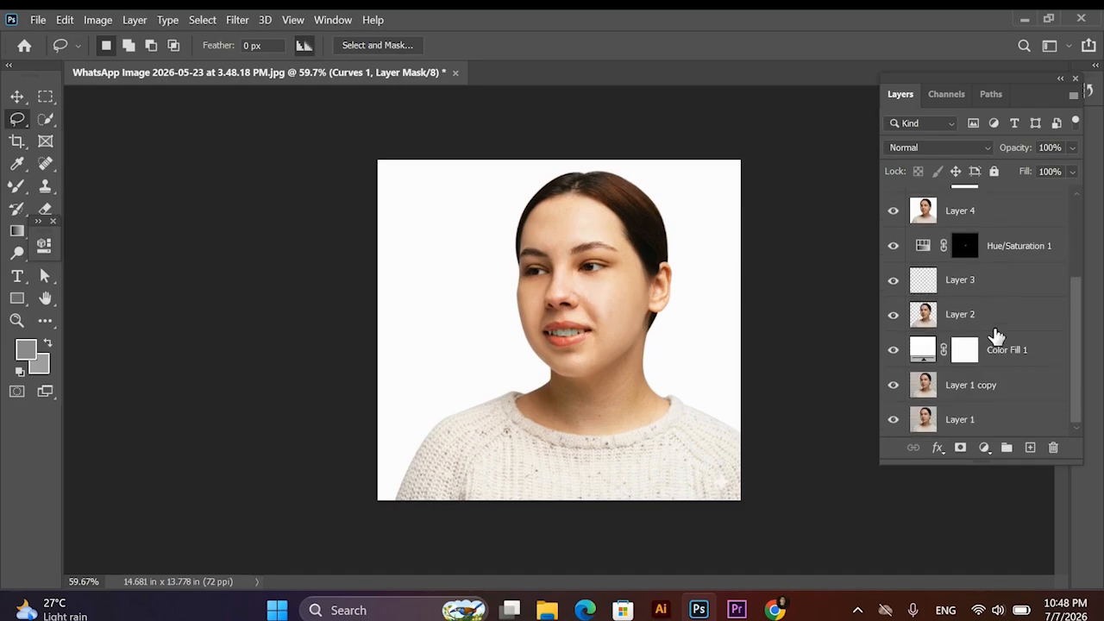
scroll(996, 335, up, 4)
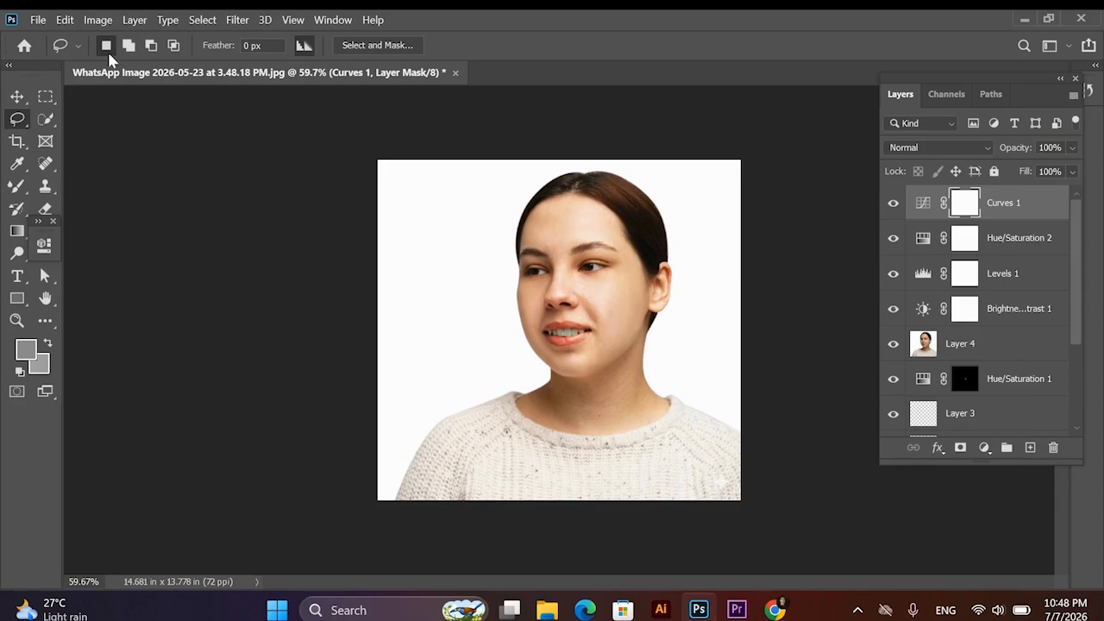
- Start saving the document under a new name and choose the Job 2 folder inside the personal folder on the Desktop as destination
click(38, 19)
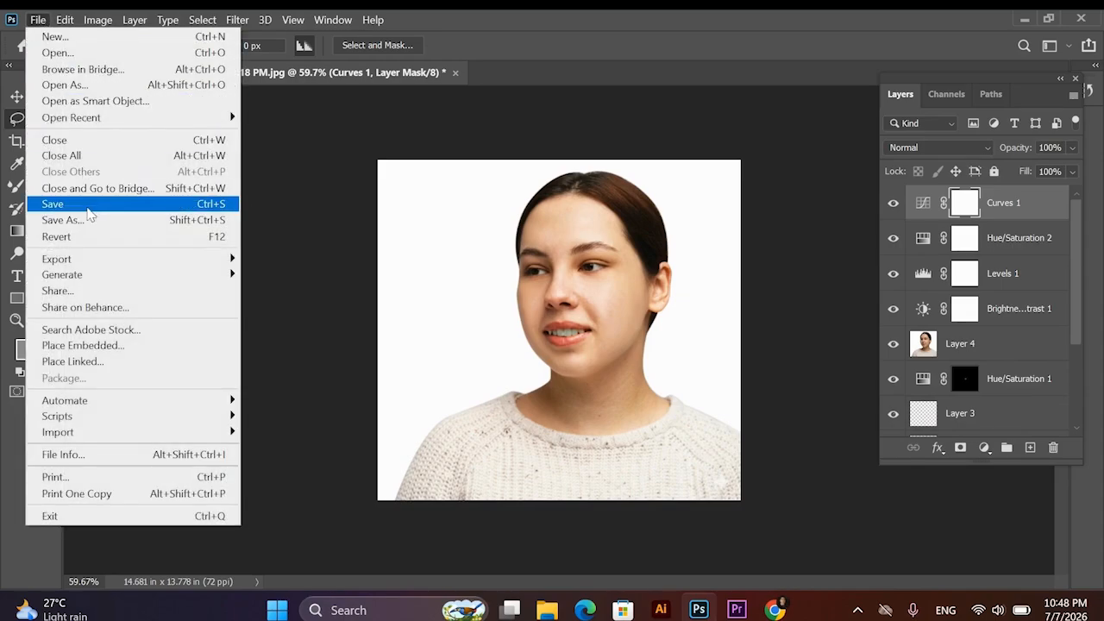
click(91, 222)
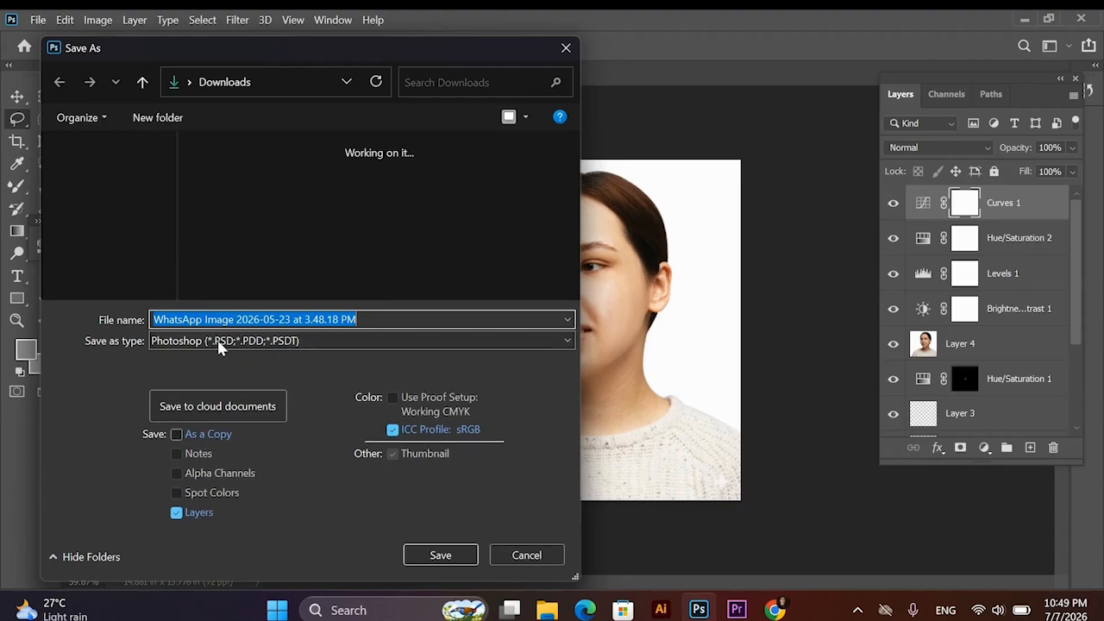
click(128, 206)
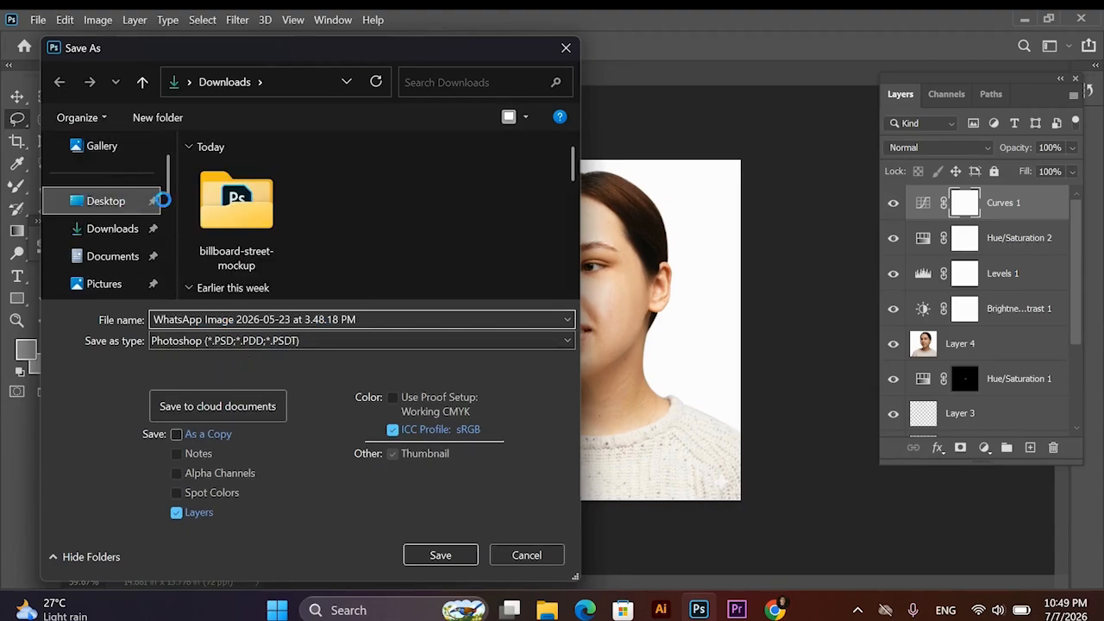
scroll(363, 244, down, 3)
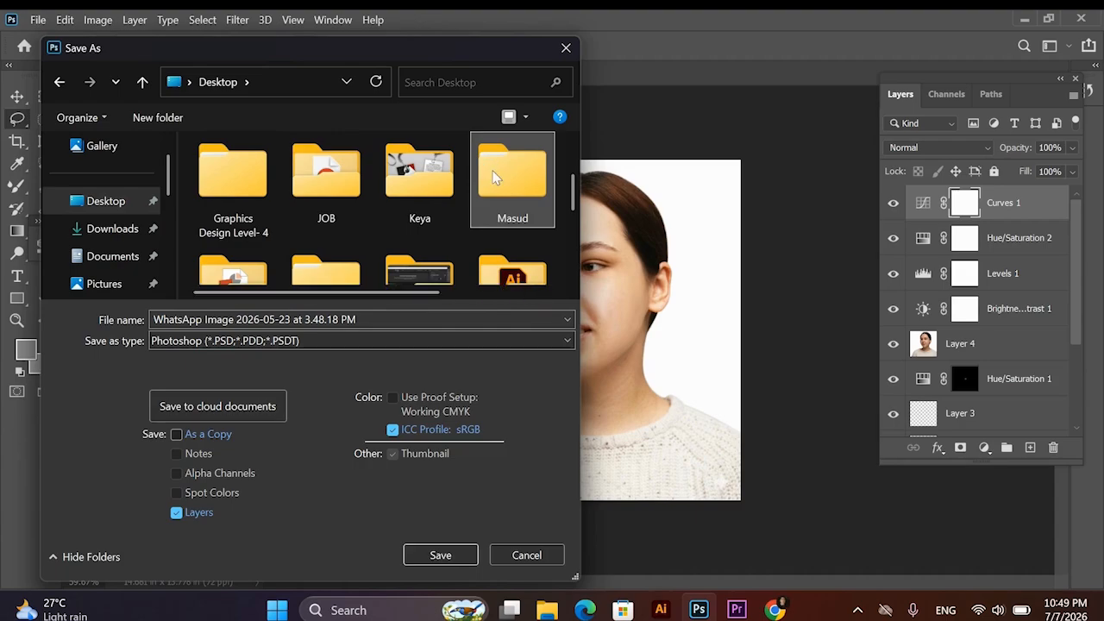
double_click(496, 169)
double_click(259, 197)
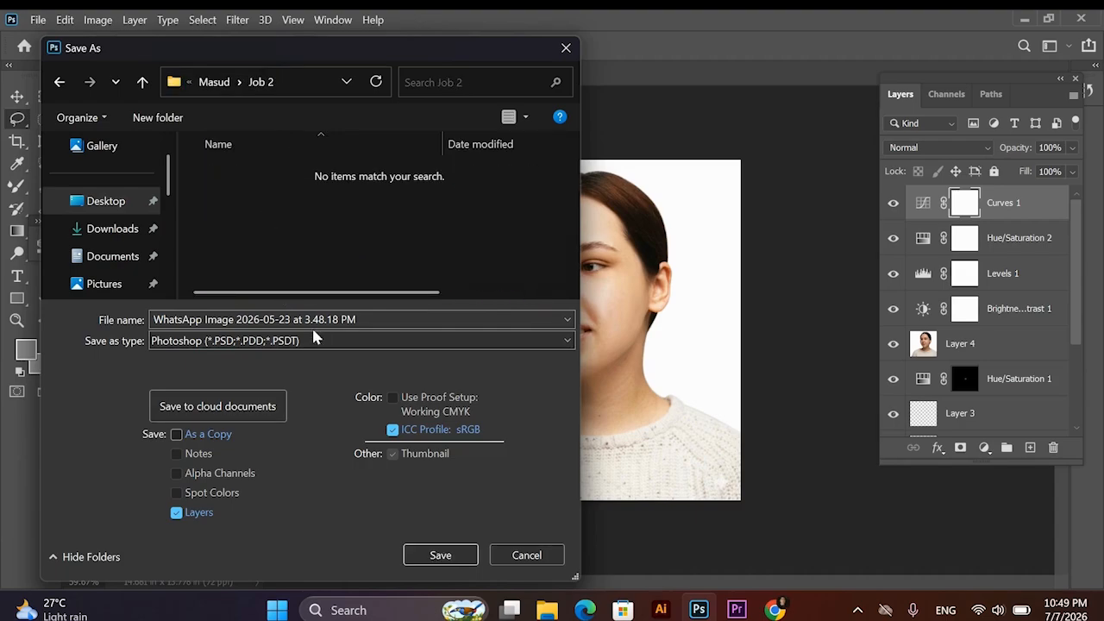
- Name the file "Photo retouch" and save it in Photoshop PSD format with layers, accepting the format options
click(388, 319)
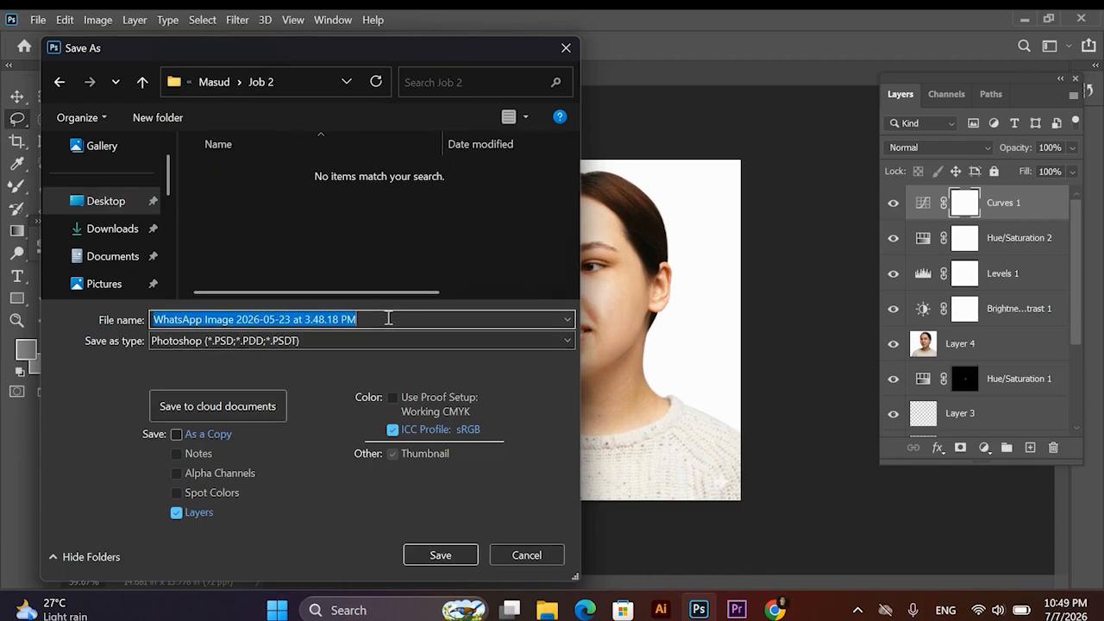
key(BackSpace)
text(p)
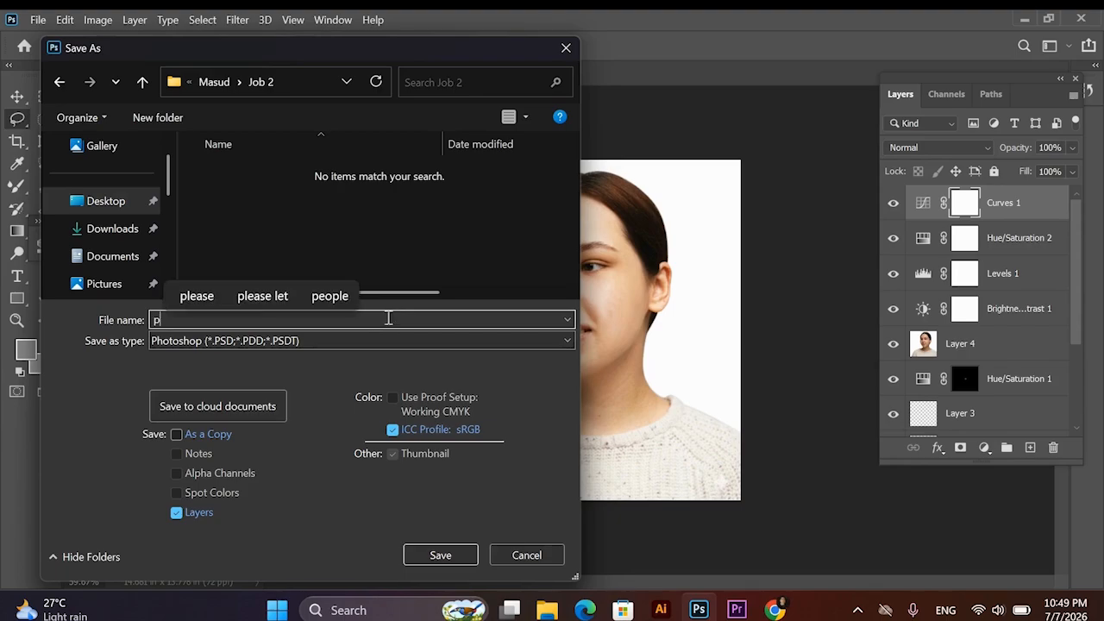
key(BackSpace)
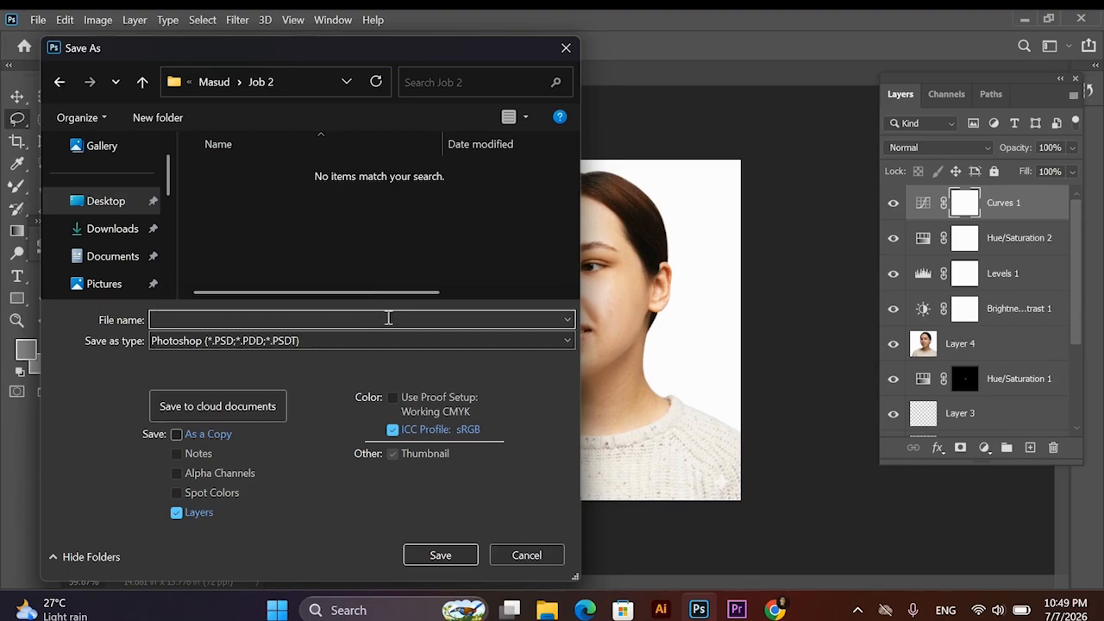
text(Photo )
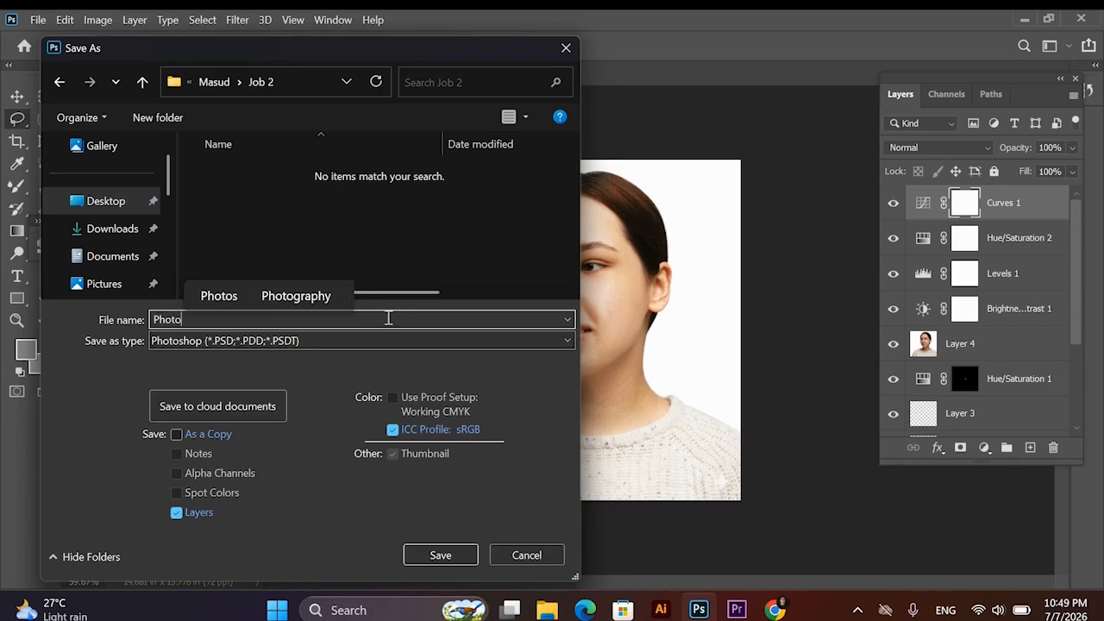
text(r)
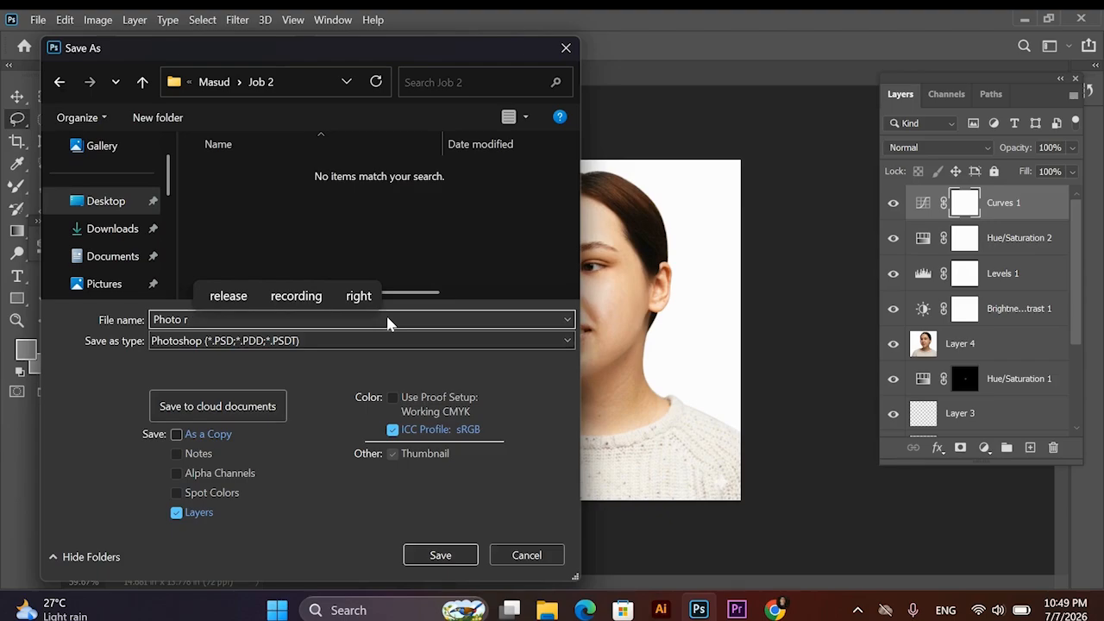
text(etou)
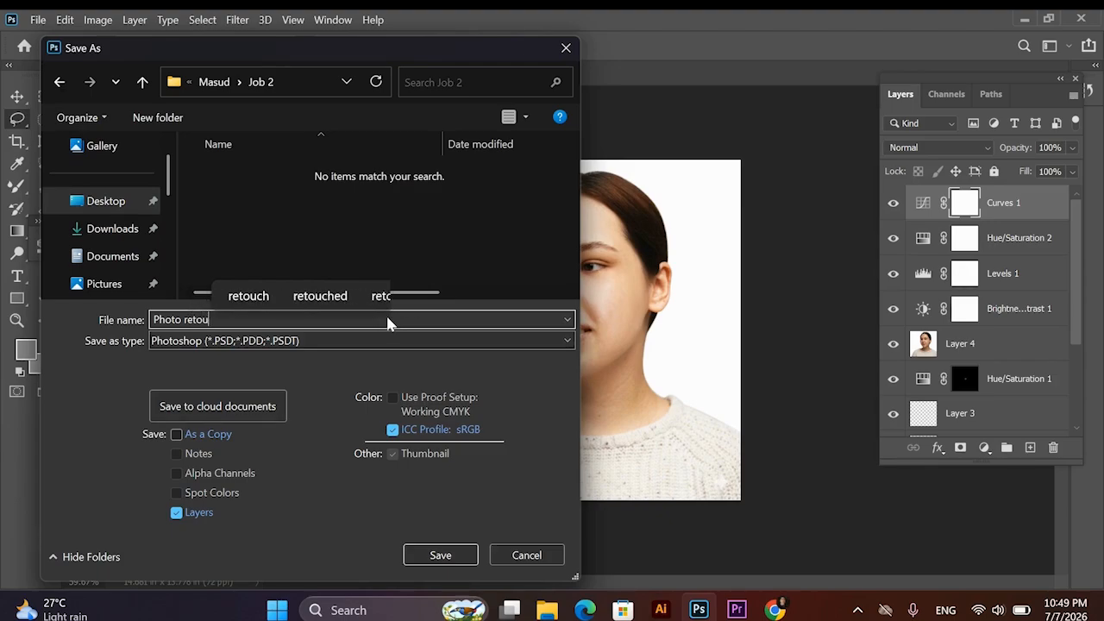
text(ch)
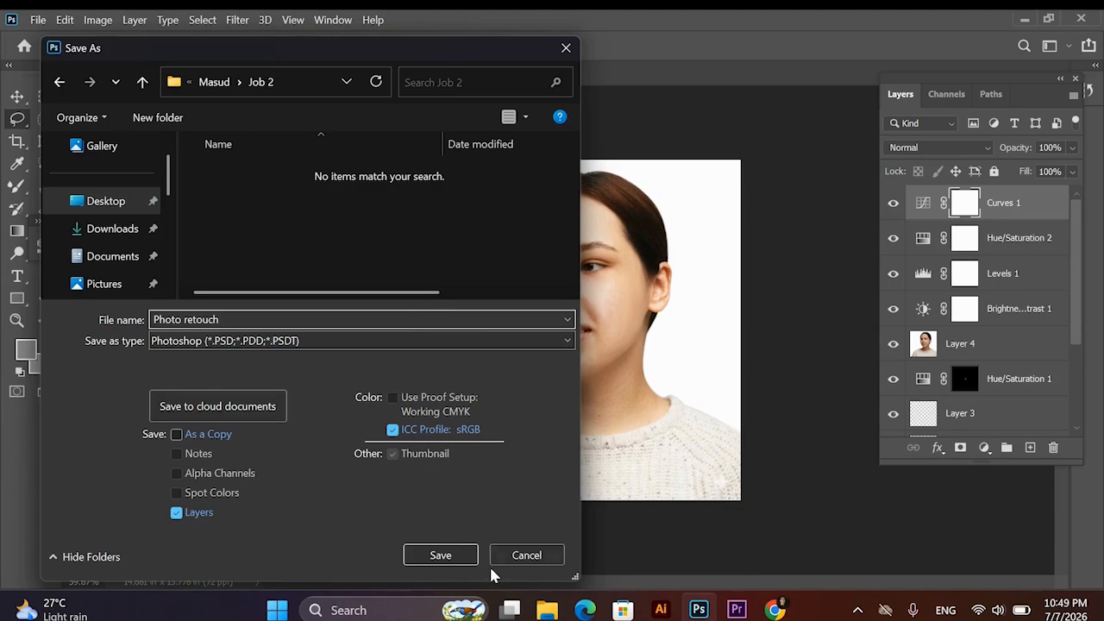
click(440, 556)
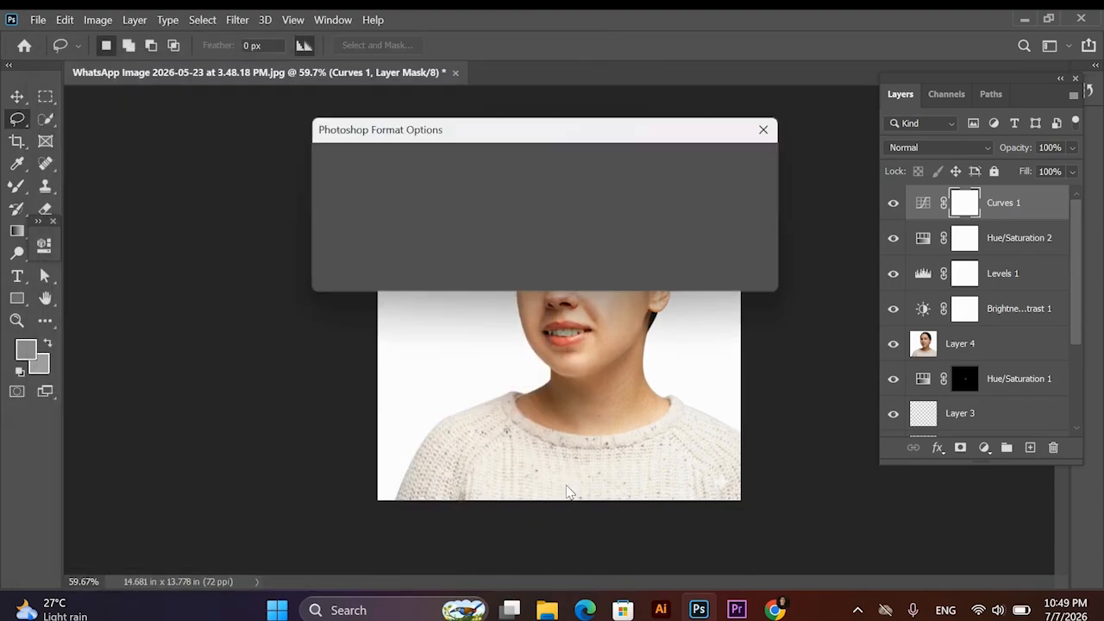
click(742, 161)
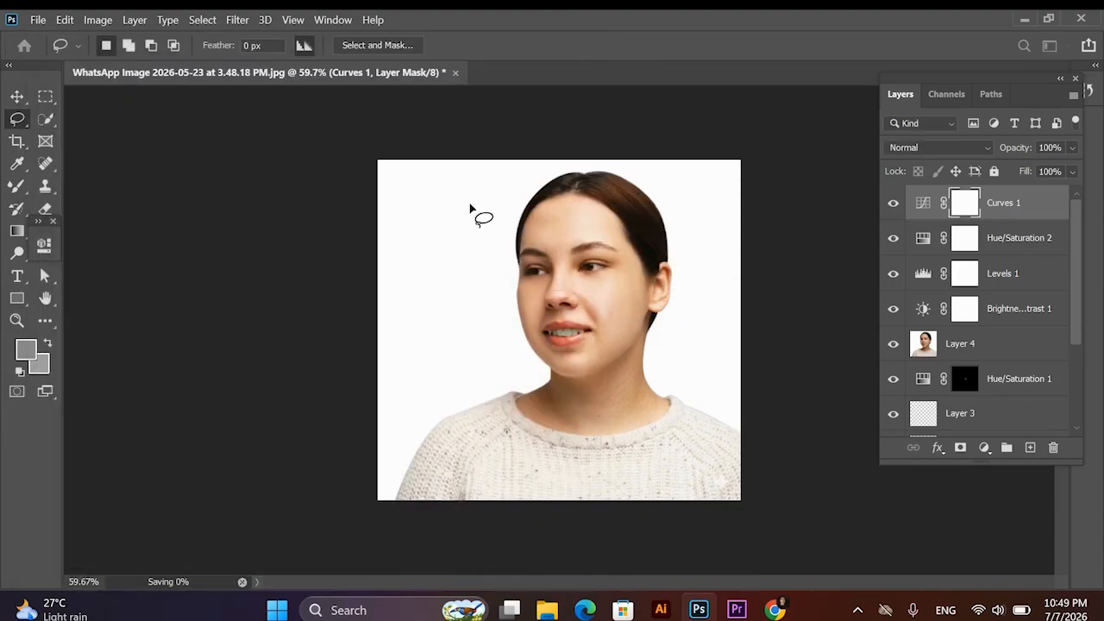
- Save a JPEG version of Photo retouch in the same Job 2 folder with Quality 8 (High) and the Progressive format option
click(38, 19)
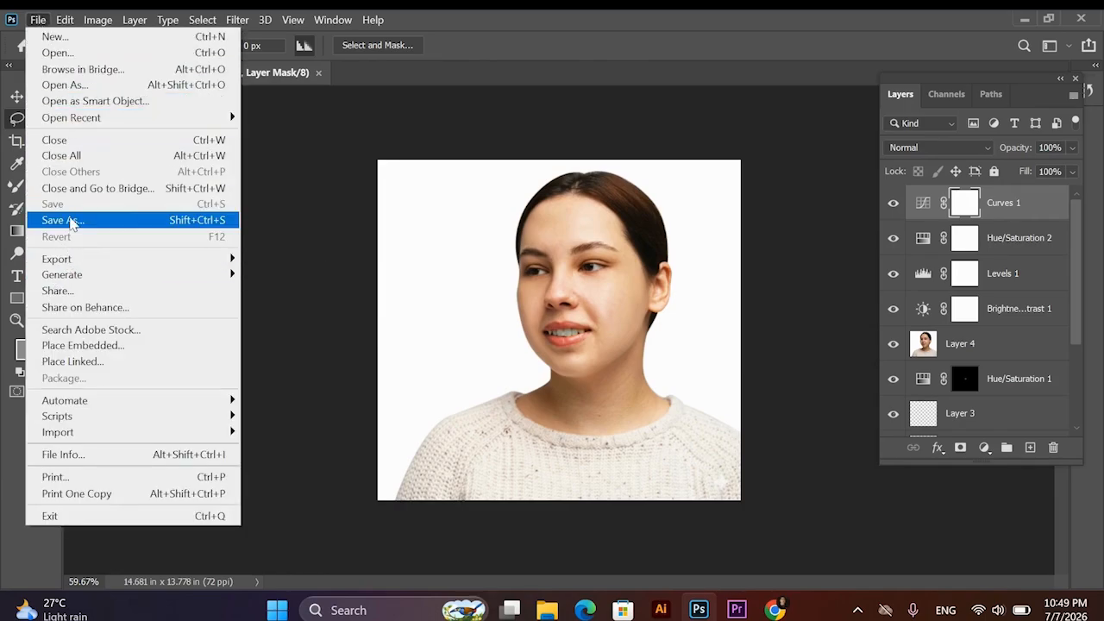
click(67, 220)
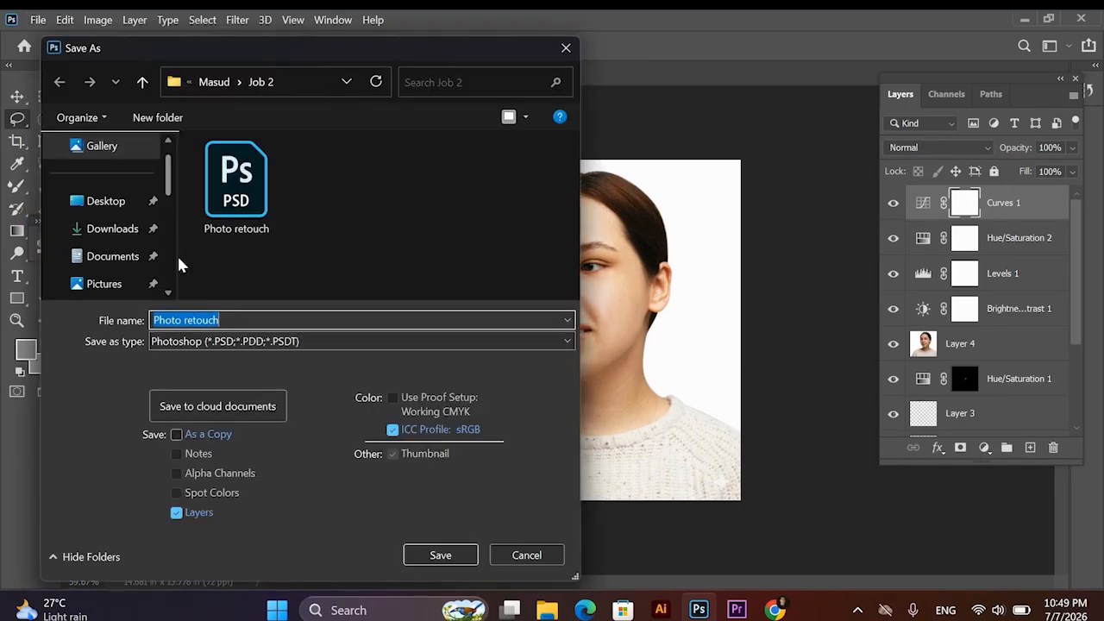
click(232, 341)
click(228, 151)
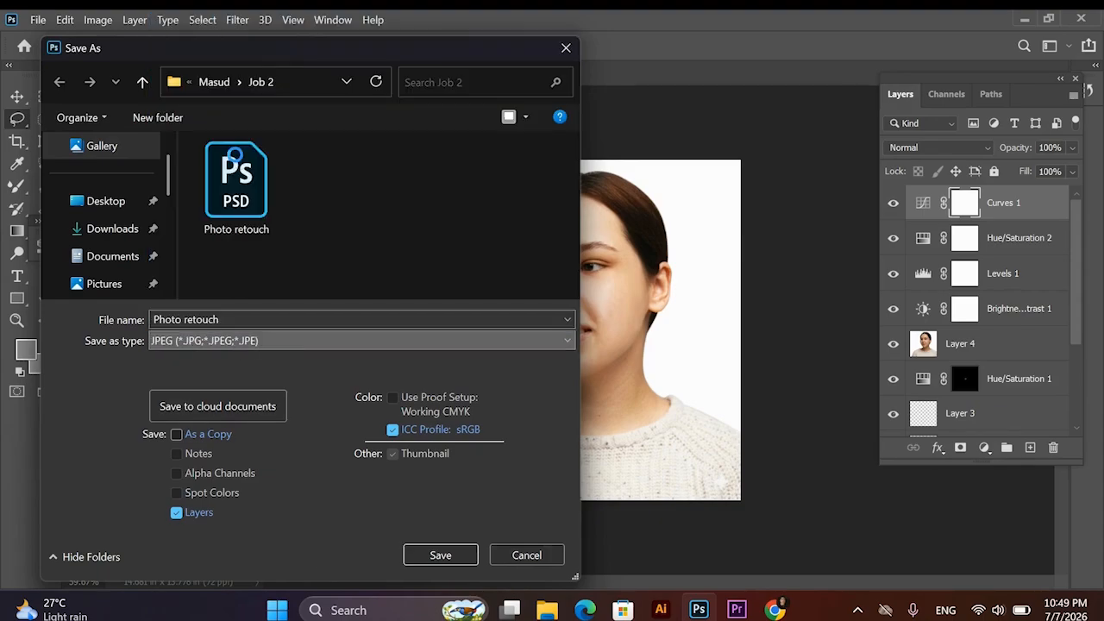
click(440, 556)
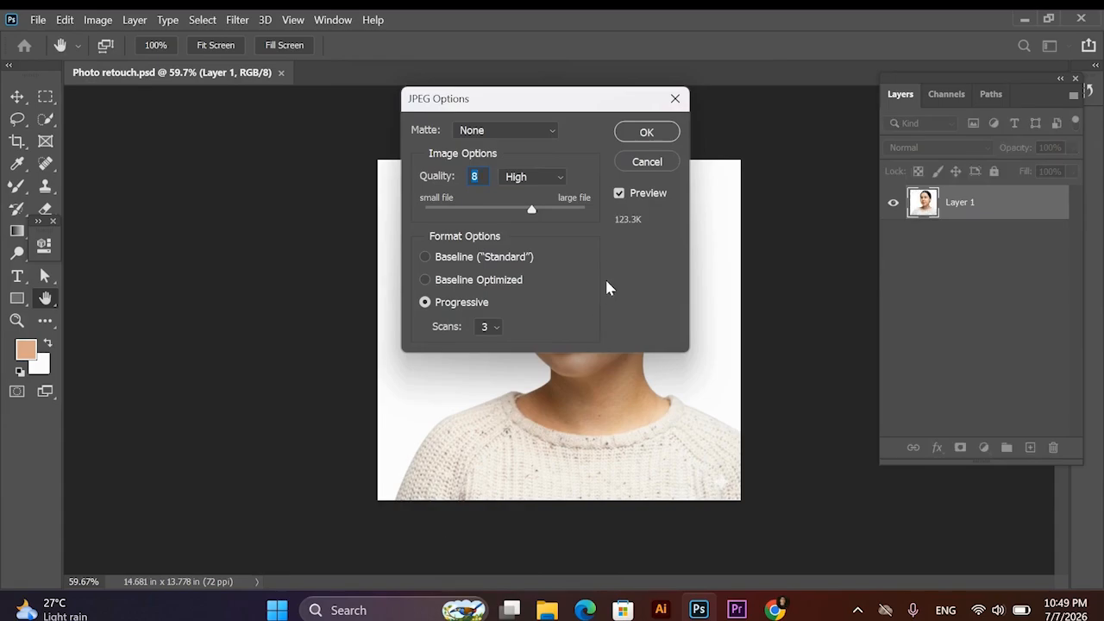
click(649, 134)
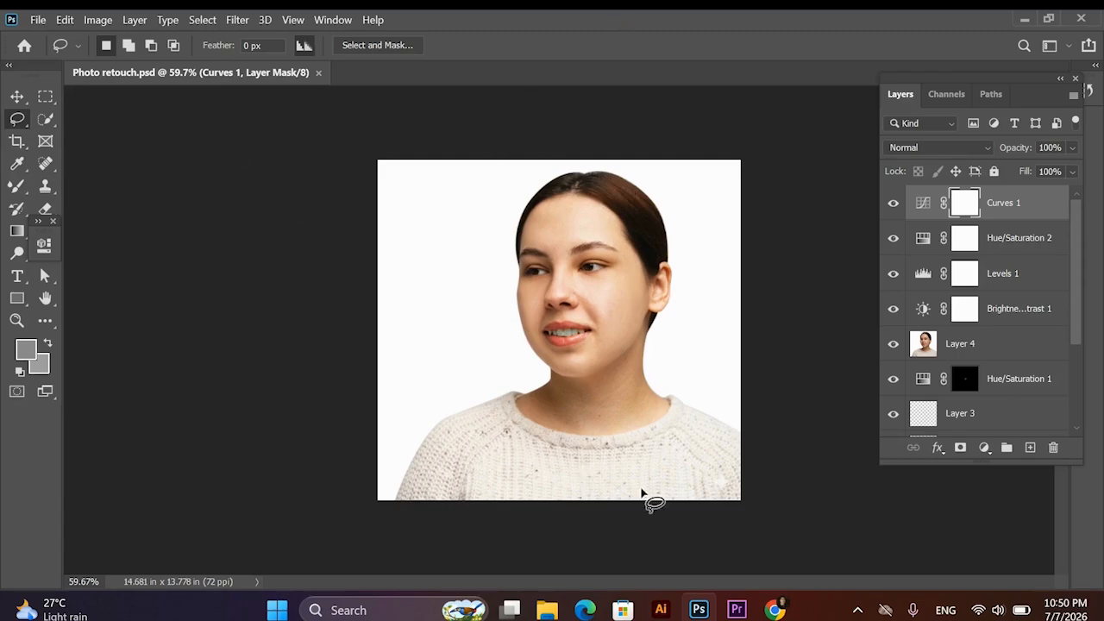
mouse_move(775, 609)
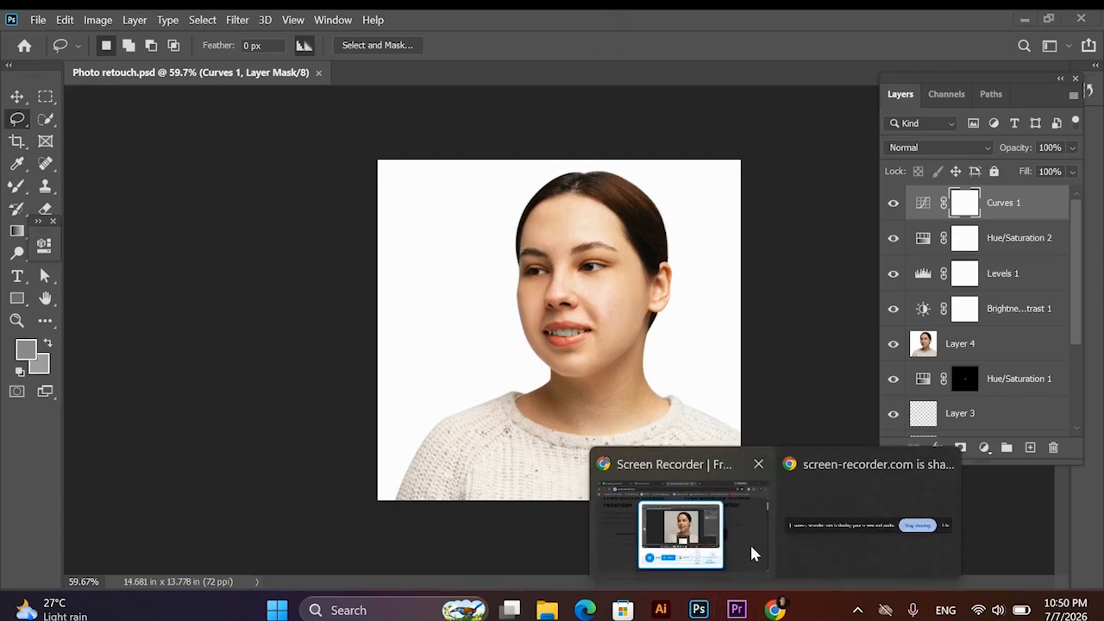